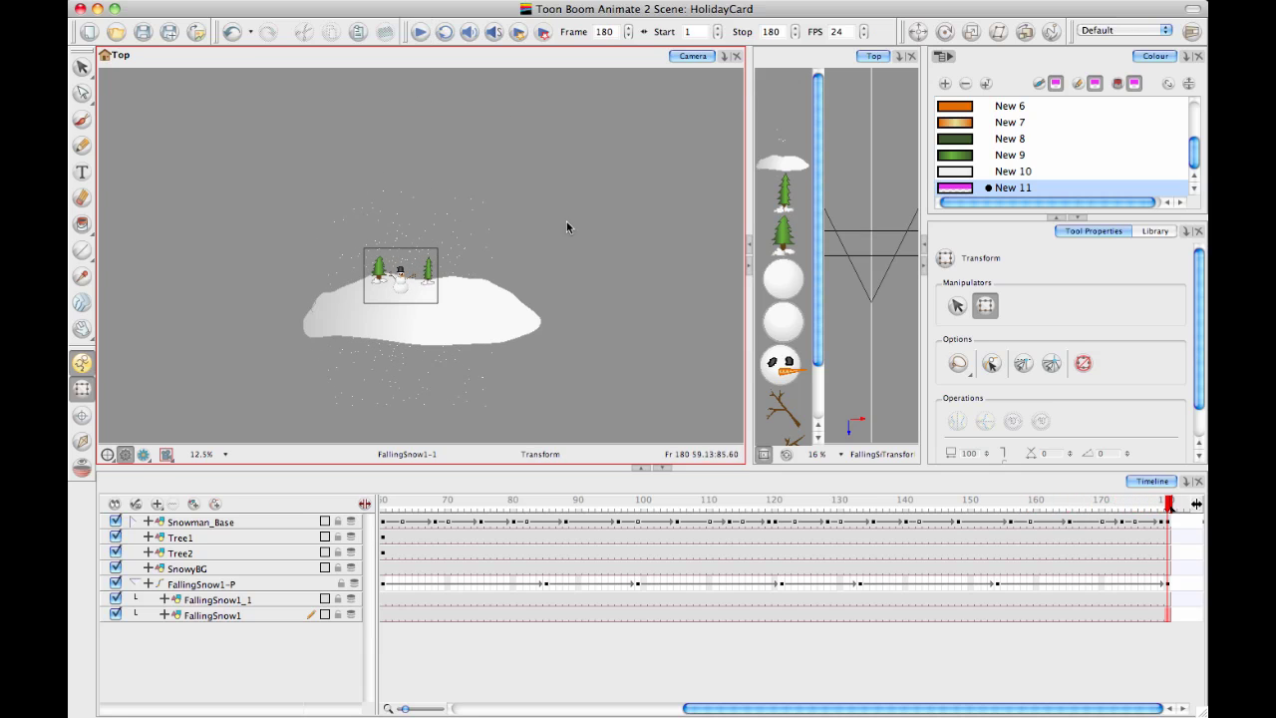
- Add a new drawing layer above Snowman_Base and name it Text
{"action": "left_click", "coordinate": [604, 333]}
{"action": "left_click_drag", "start_coordinate": [604, 333], "coordinate": [607, 316]}
{"action": "key", "text": "2"}
{"action": "left_click", "coordinate": [724, 162]}
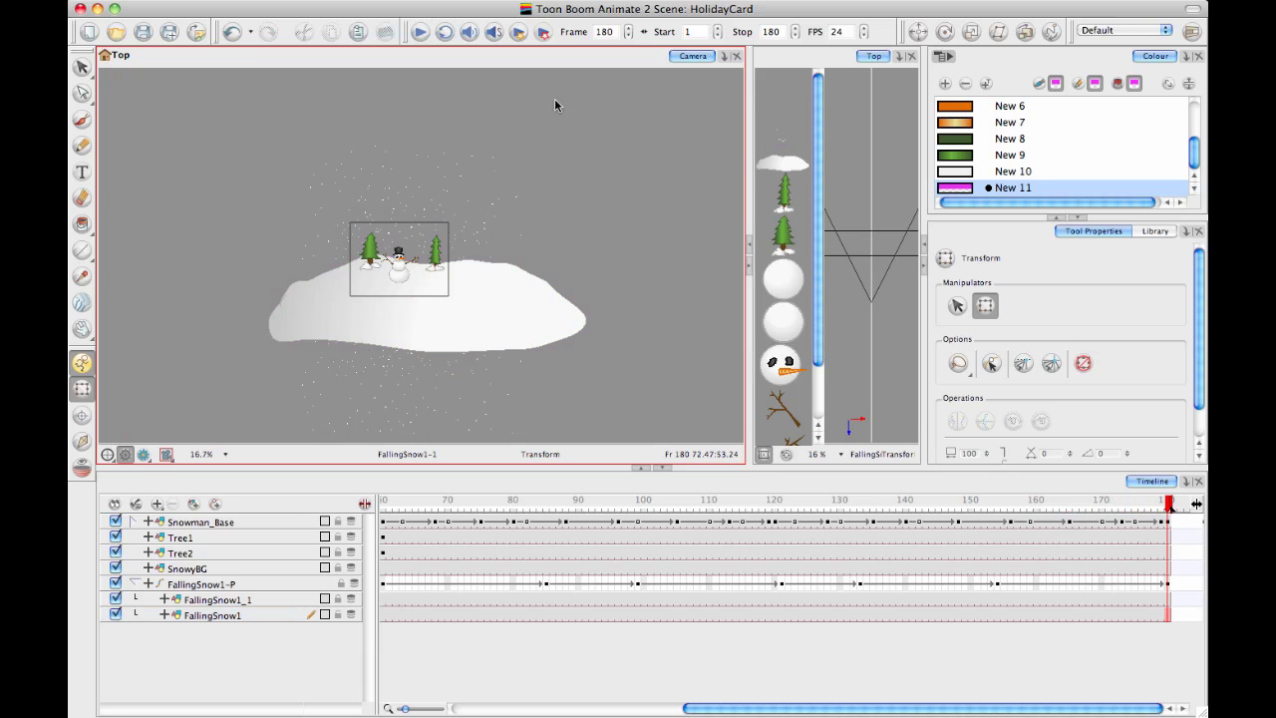
{"action": "key", "text": "2"}
{"action": "key", "text": "2"}
{"action": "key", "text": "2"}
{"action": "left_click_drag", "start_coordinate": [347, 254], "coordinate": [347, 232]}
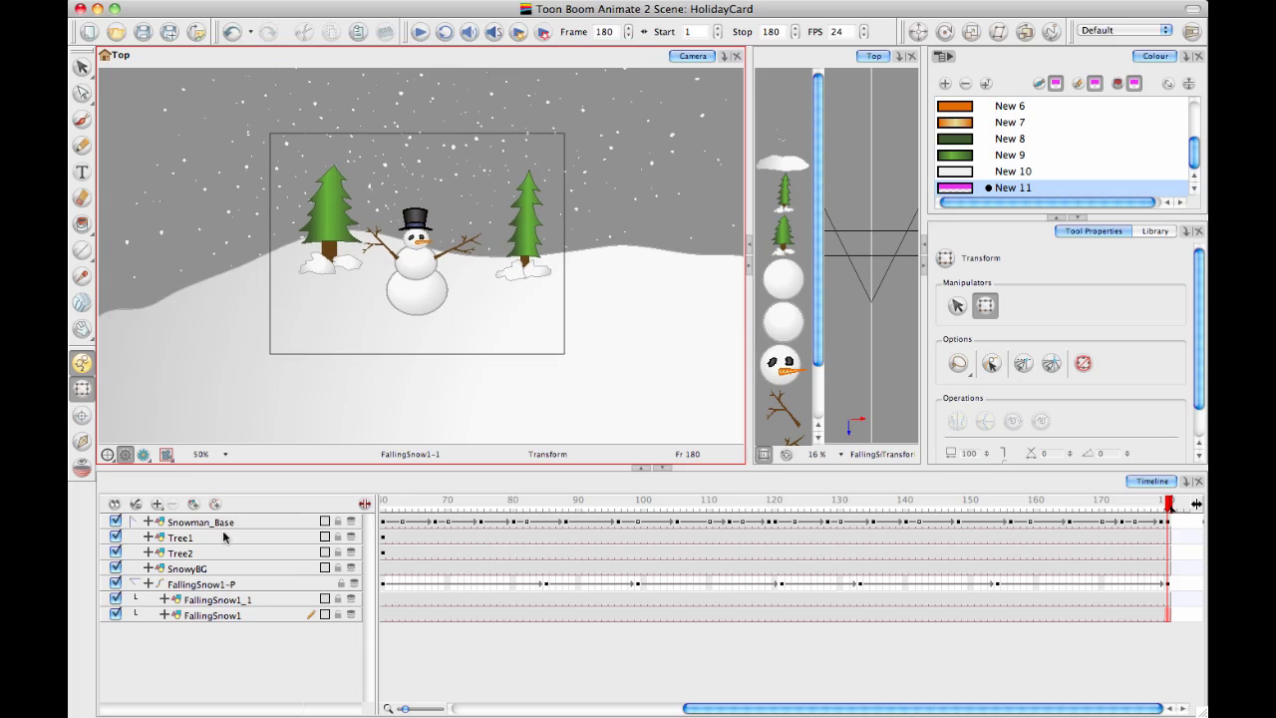
{"action": "left_click", "coordinate": [194, 504]}
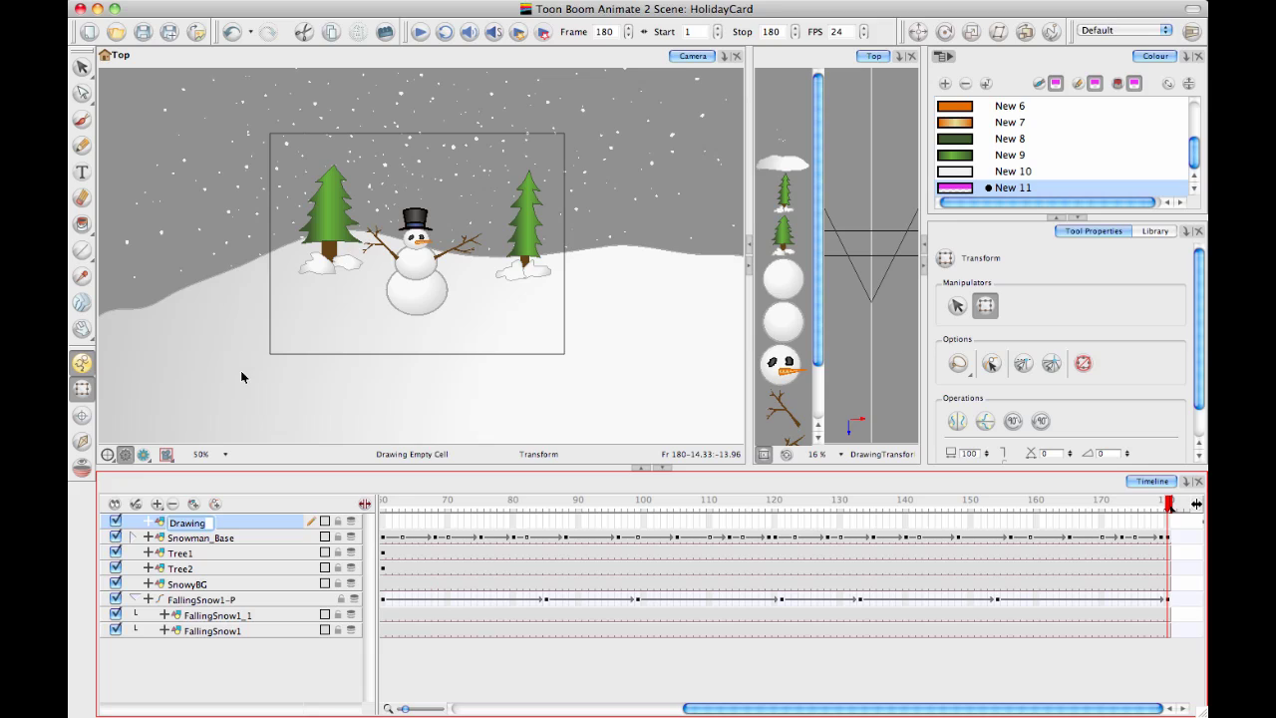
{"action": "type", "text": "T"}
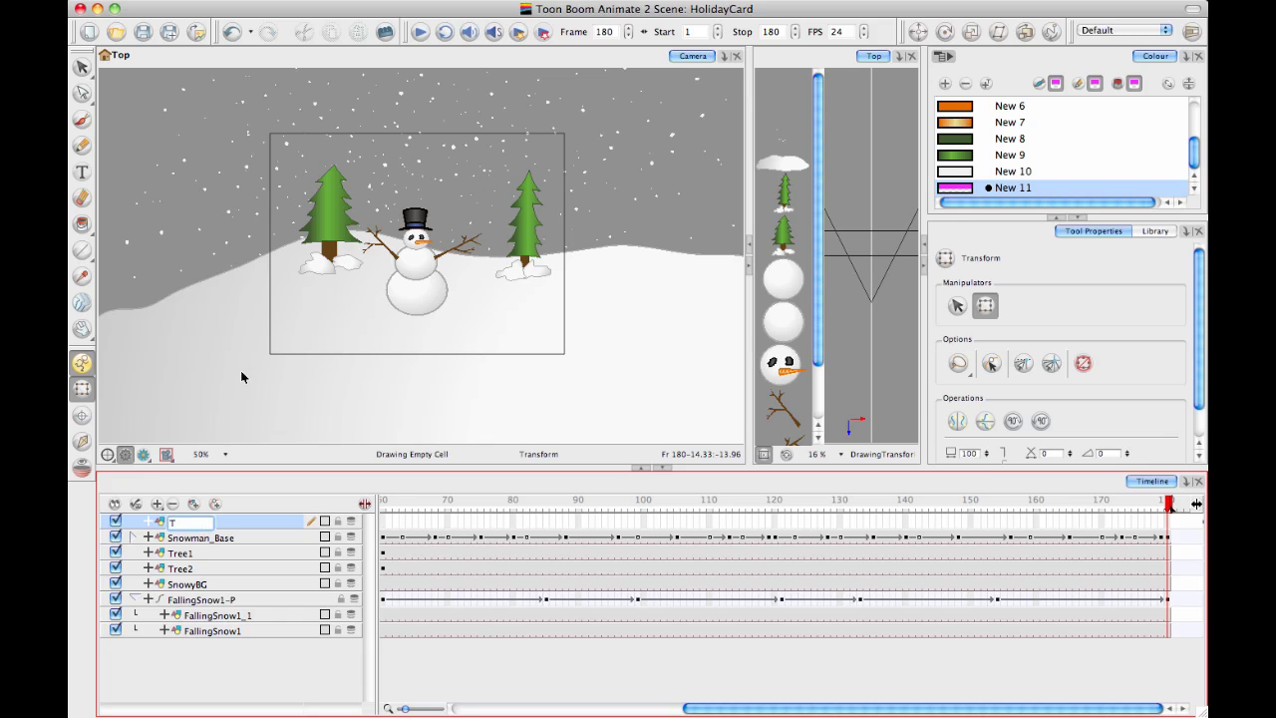
{"action": "type", "text": "ext"}
{"action": "key", "text": "Return"}
- Place a text insertion point on frame 1 of the Text layer, just outside the camera frame's upper-left corner
{"action": "key", "text": "space"}
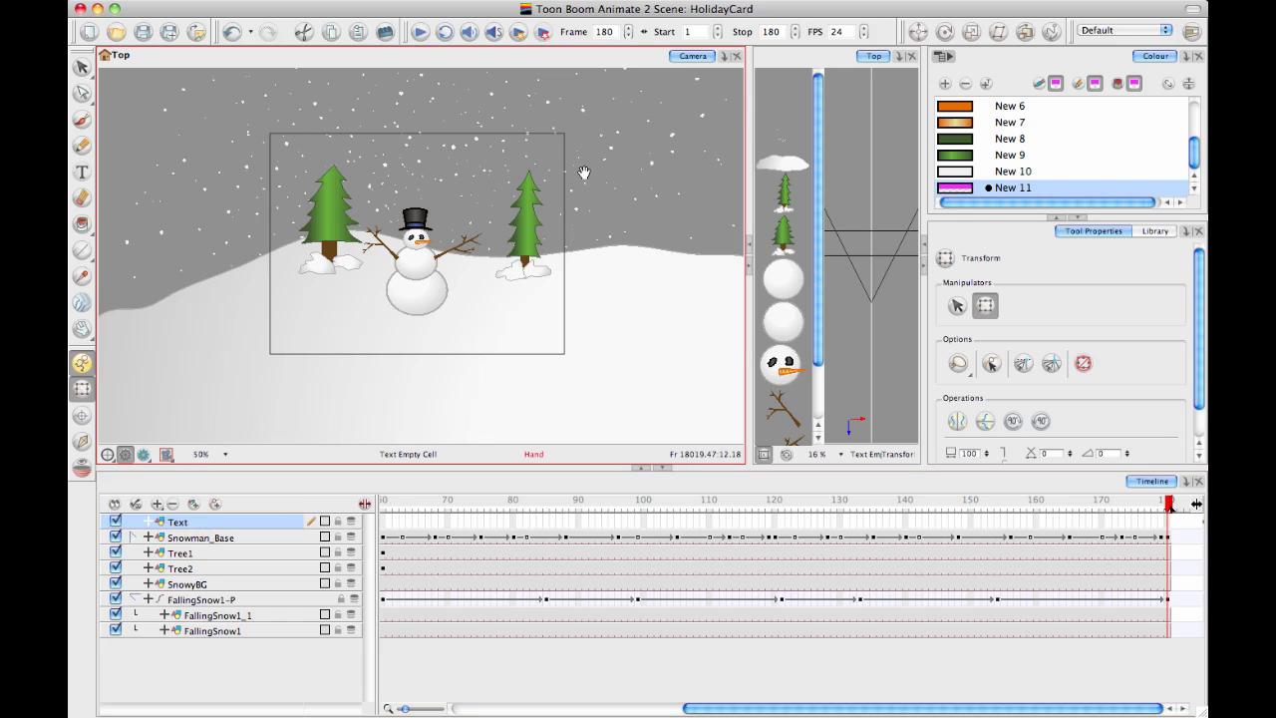
{"action": "left_click_drag", "start_coordinate": [565, 181], "coordinate": [595, 187]}
{"action": "key", "text": "space"}
{"action": "left_click_drag", "start_coordinate": [506, 273], "coordinate": [488, 273]}
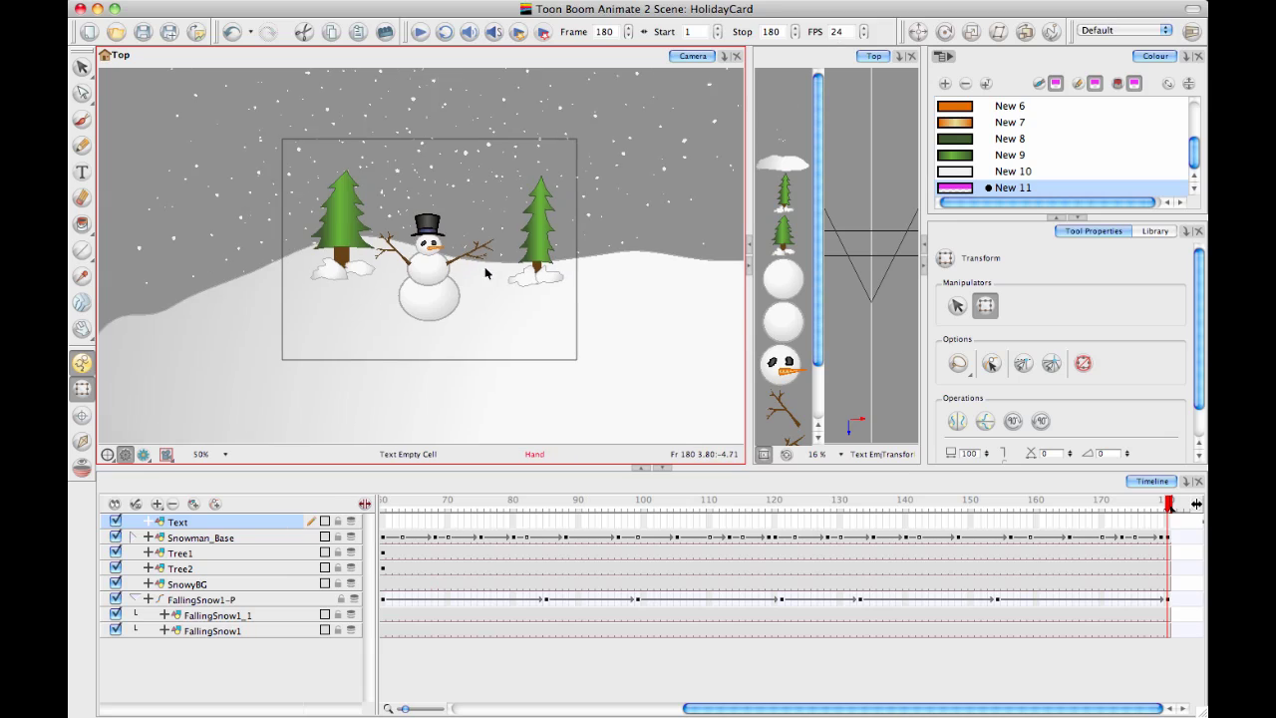
{"action": "key", "text": "1"}
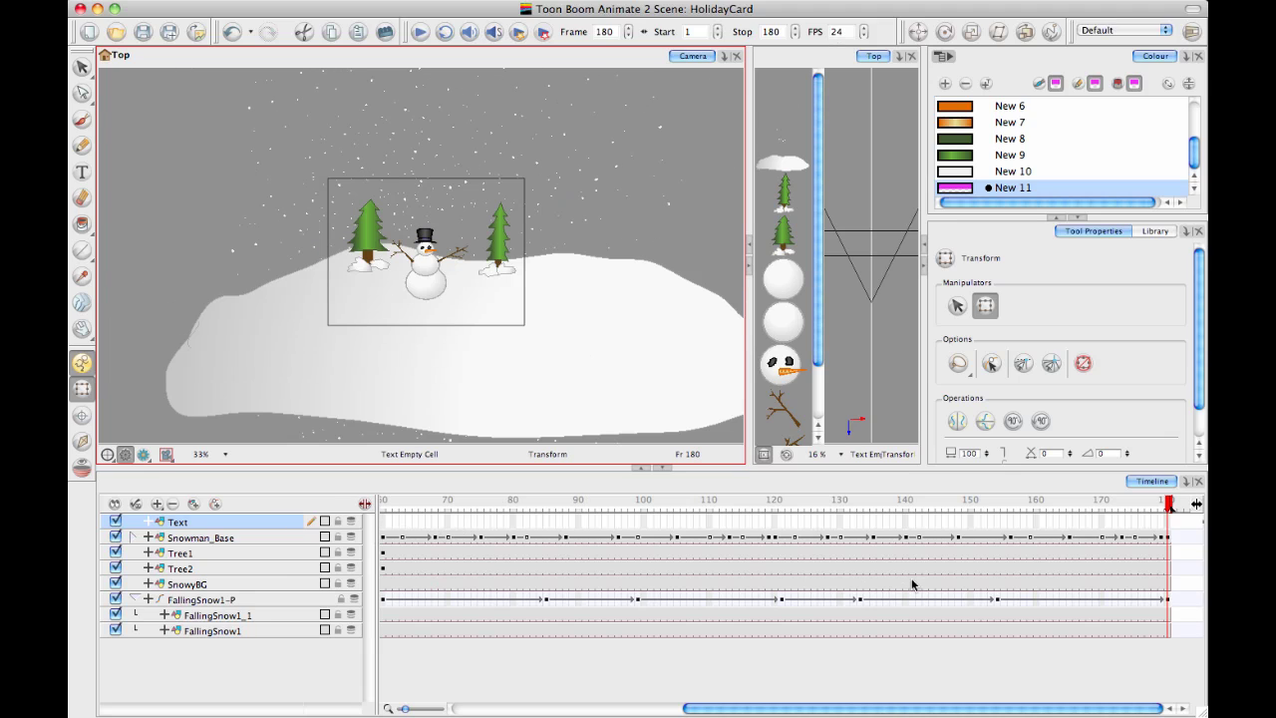
{"action": "left_click_drag", "start_coordinate": [688, 706], "coordinate": [204, 686]}
{"action": "left_click", "coordinate": [384, 510]}
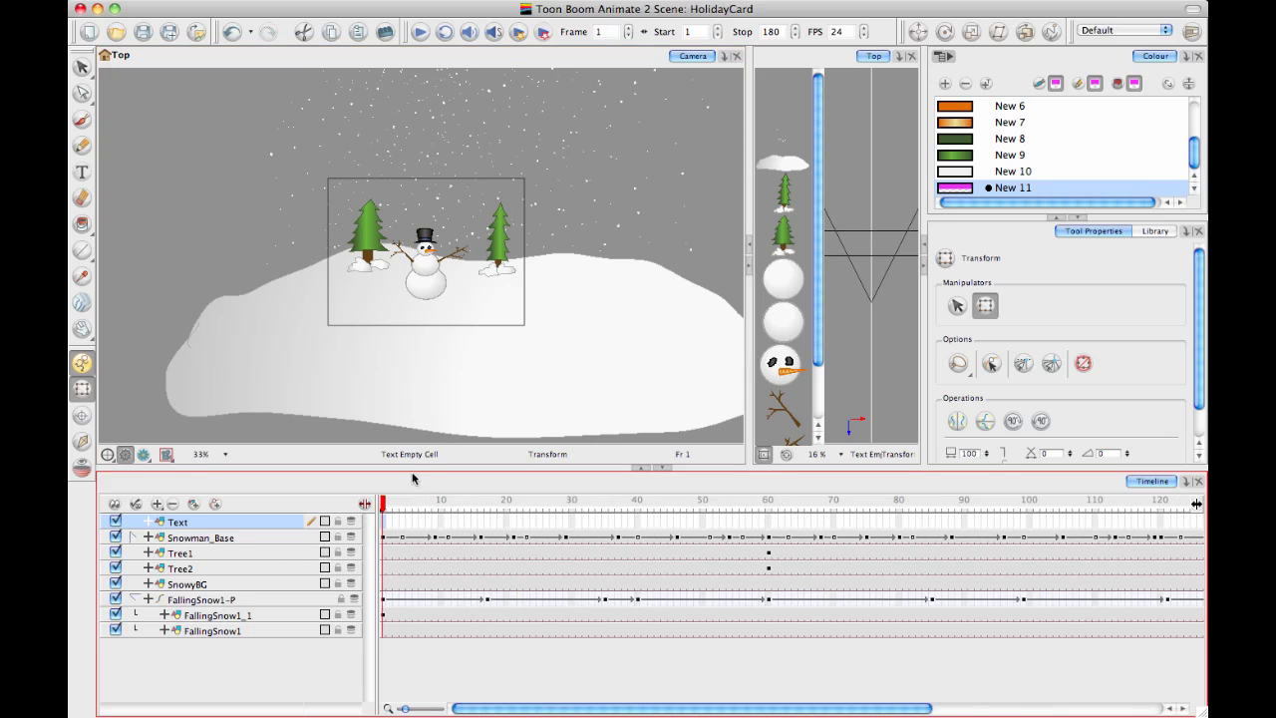
{"action": "left_click", "coordinate": [84, 173]}
{"action": "left_click", "coordinate": [295, 191]}
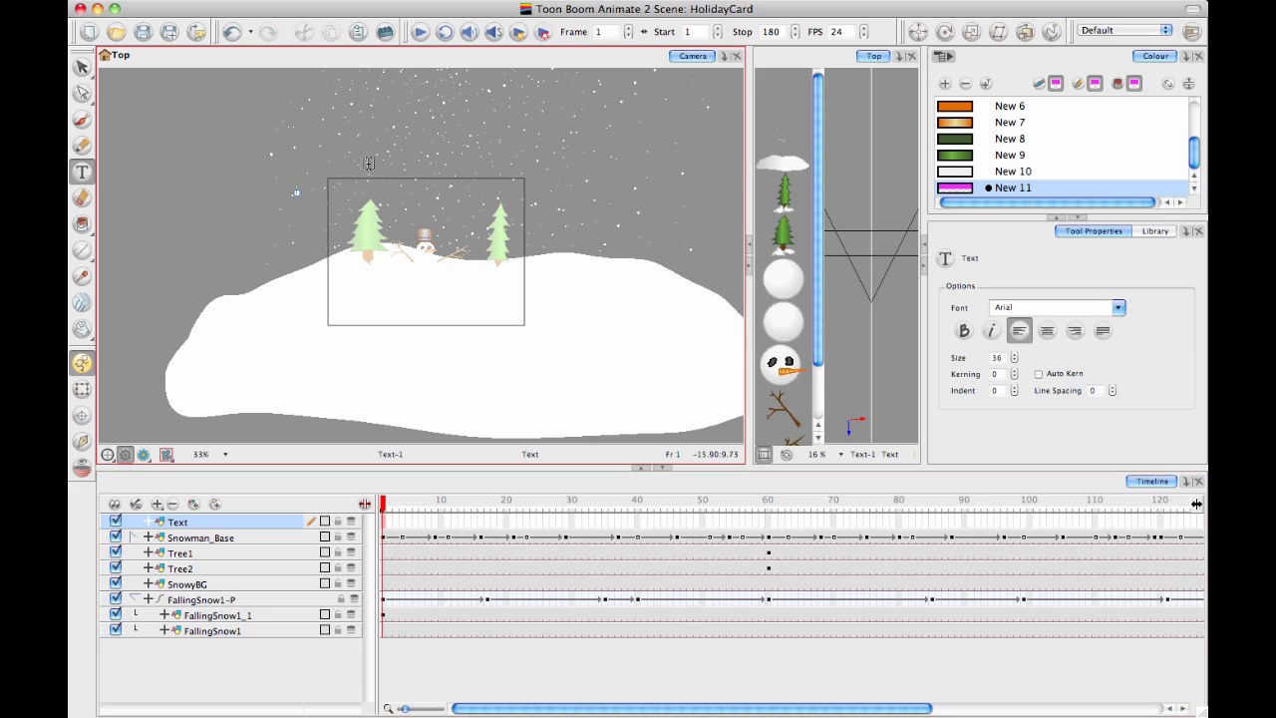
- Add a new colour swatch, set it to red (R 241, G 0, B 0) and enter the text "Happy Holidays"
{"action": "left_click", "coordinate": [945, 82]}
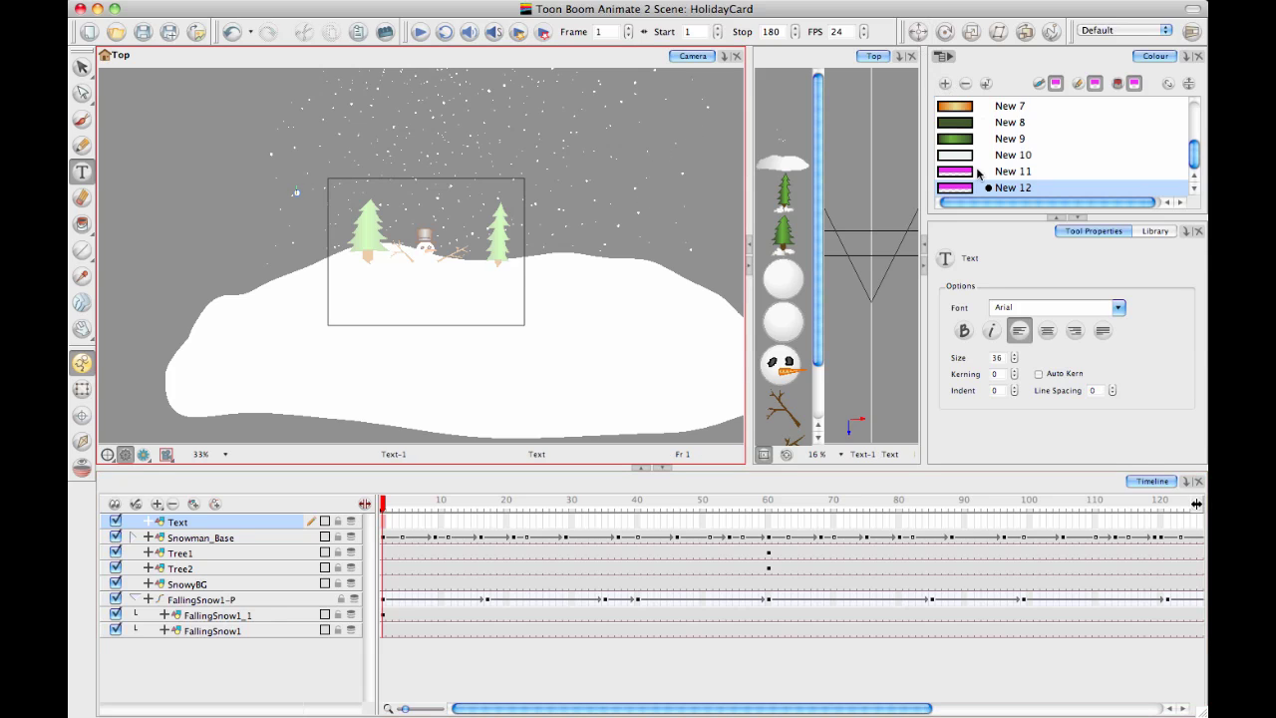
{"action": "double_click", "coordinate": [957, 188]}
{"action": "left_click_drag", "start_coordinate": [612, 170], "coordinate": [752, 128]}
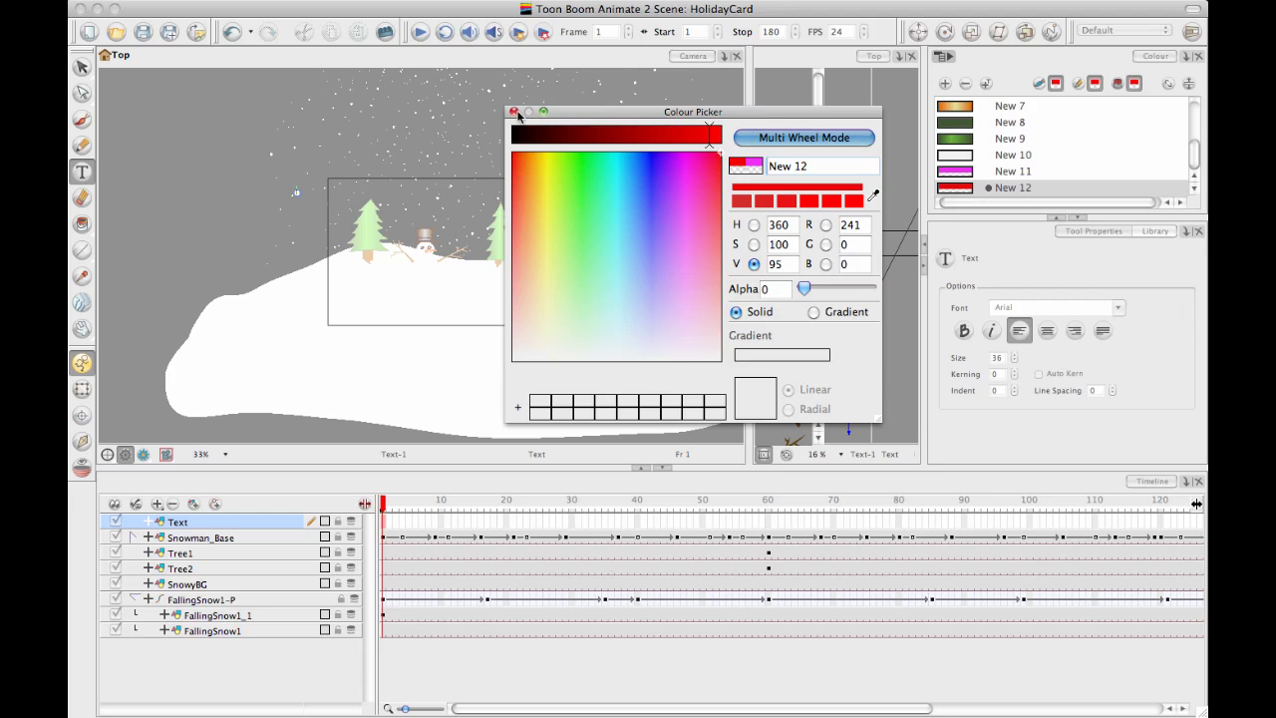
{"action": "left_click", "coordinate": [514, 110]}
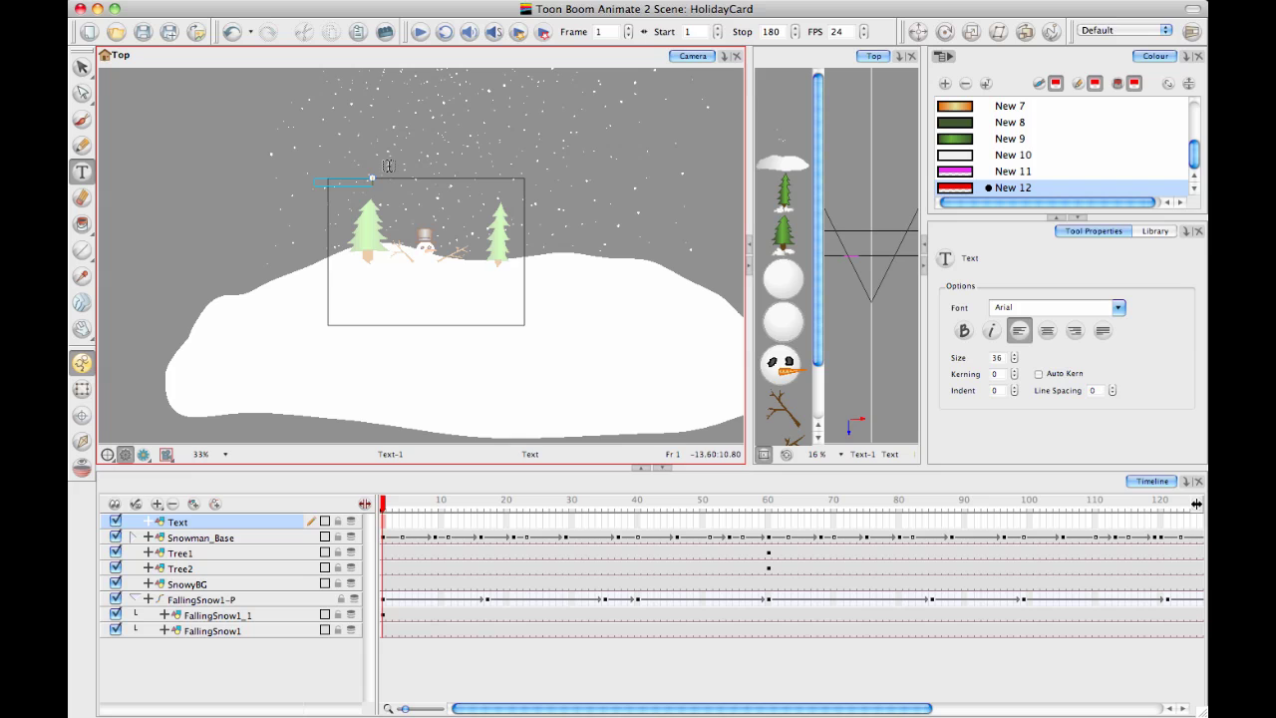
- Make the red New 12 swatch fully opaque by setting its alpha to 255
{"action": "double_click", "coordinate": [953, 187]}
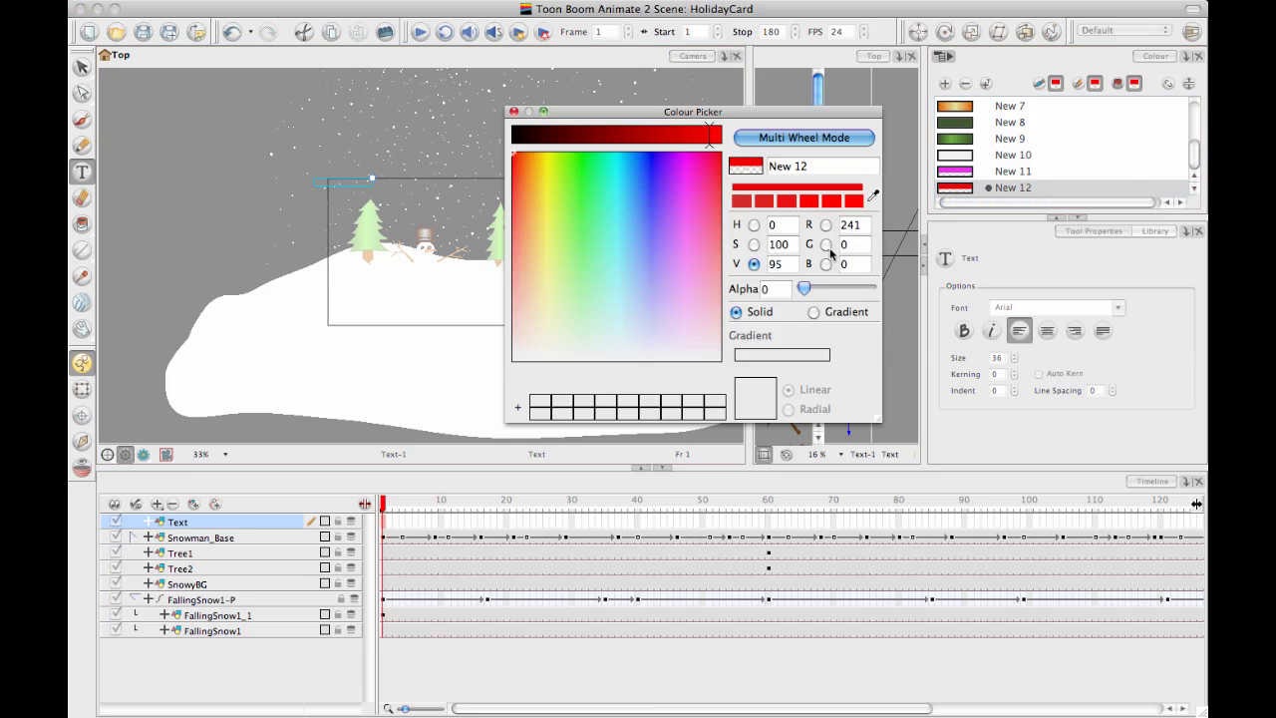
{"action": "left_click_drag", "start_coordinate": [806, 288], "coordinate": [936, 290]}
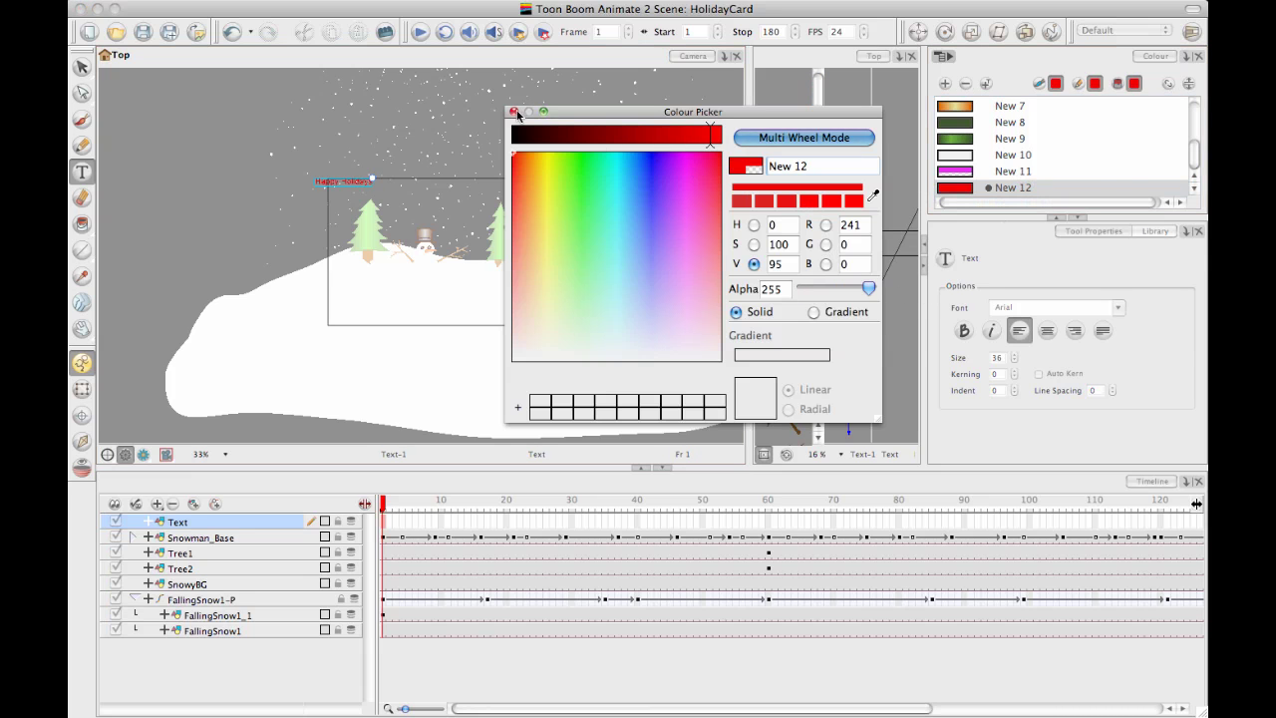
{"action": "left_click", "coordinate": [514, 111]}
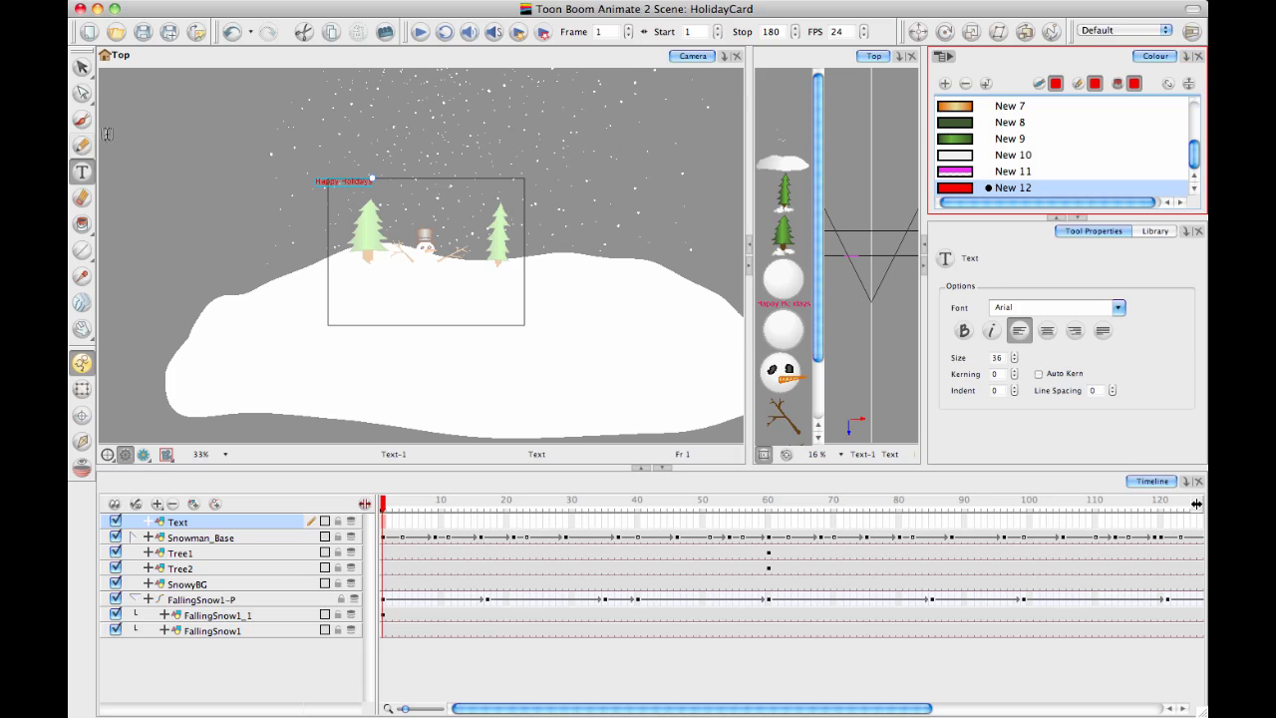
- Select the Happy Holidays text object and increase its size to 78
{"action": "left_click", "coordinate": [82, 67]}
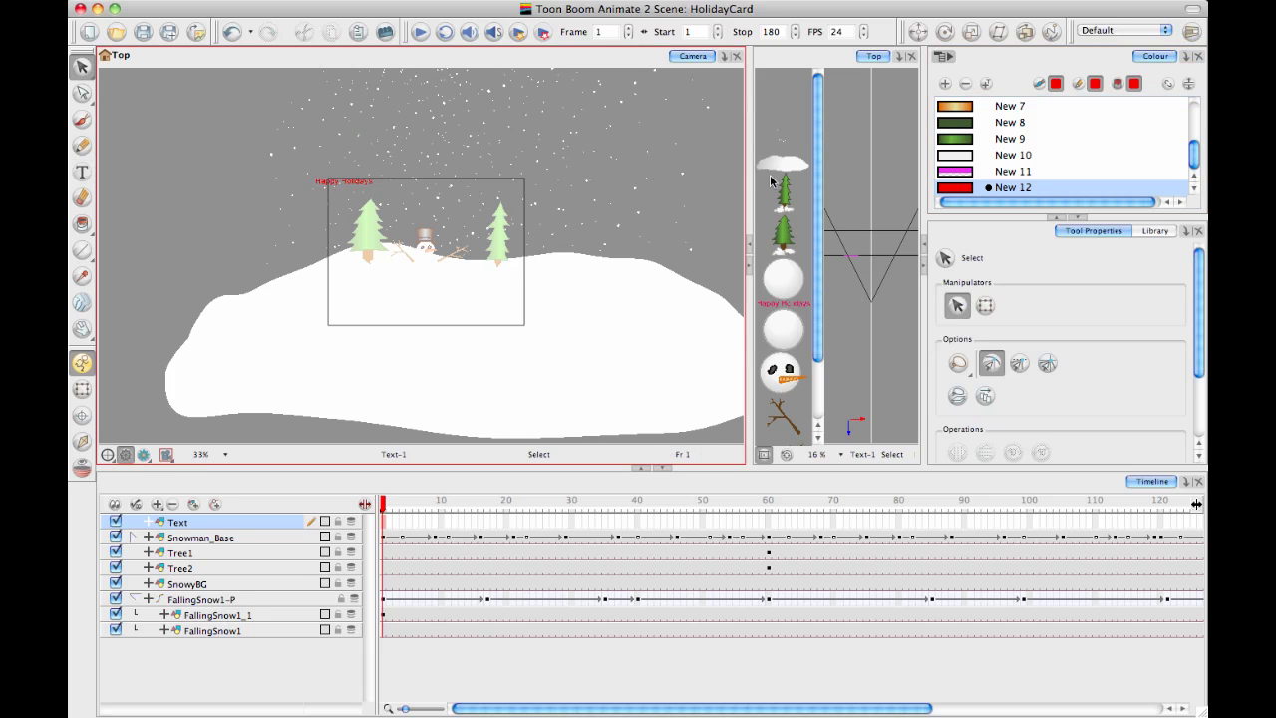
{"action": "mouse_move", "coordinate": [393, 164]}
{"action": "left_mouse_down"}
{"action": "mouse_move", "coordinate": [354, 140]}
{"action": "mouse_move", "coordinate": [390, 172]}
{"action": "left_mouse_up"}
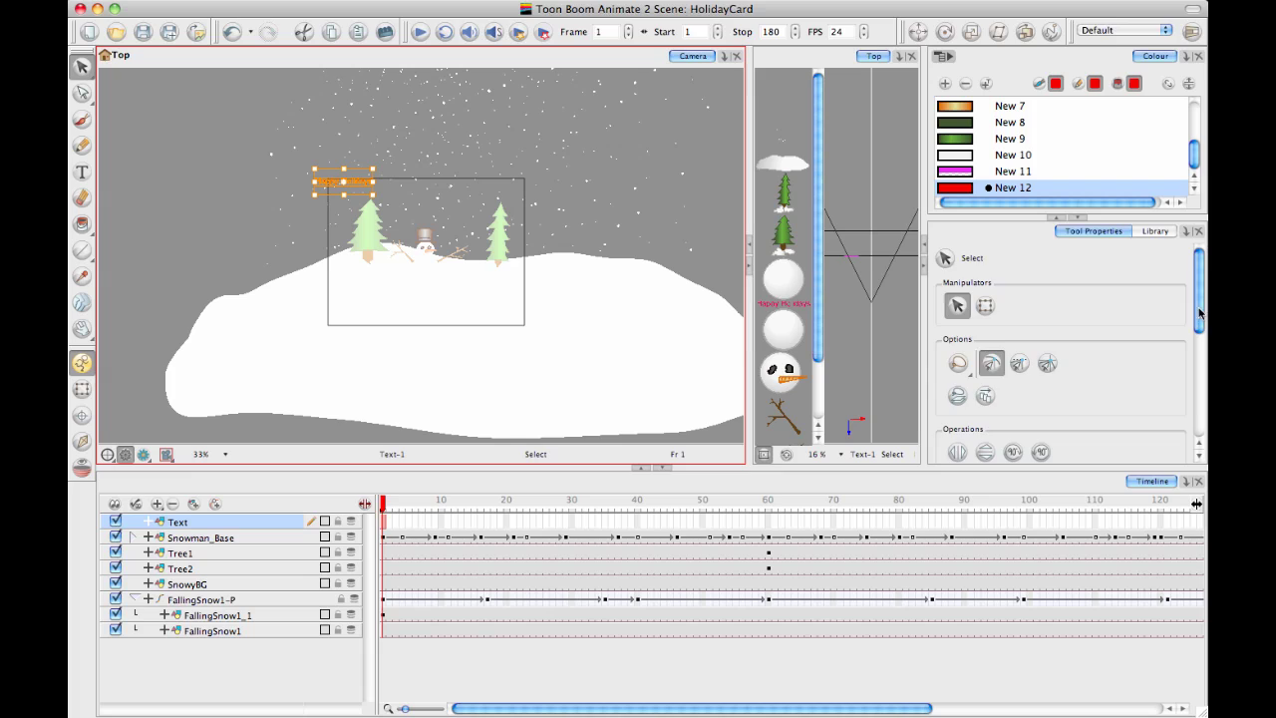
{"action": "scroll", "coordinate": [1104, 339], "scroll_direction": "down", "scroll_amount": 5}
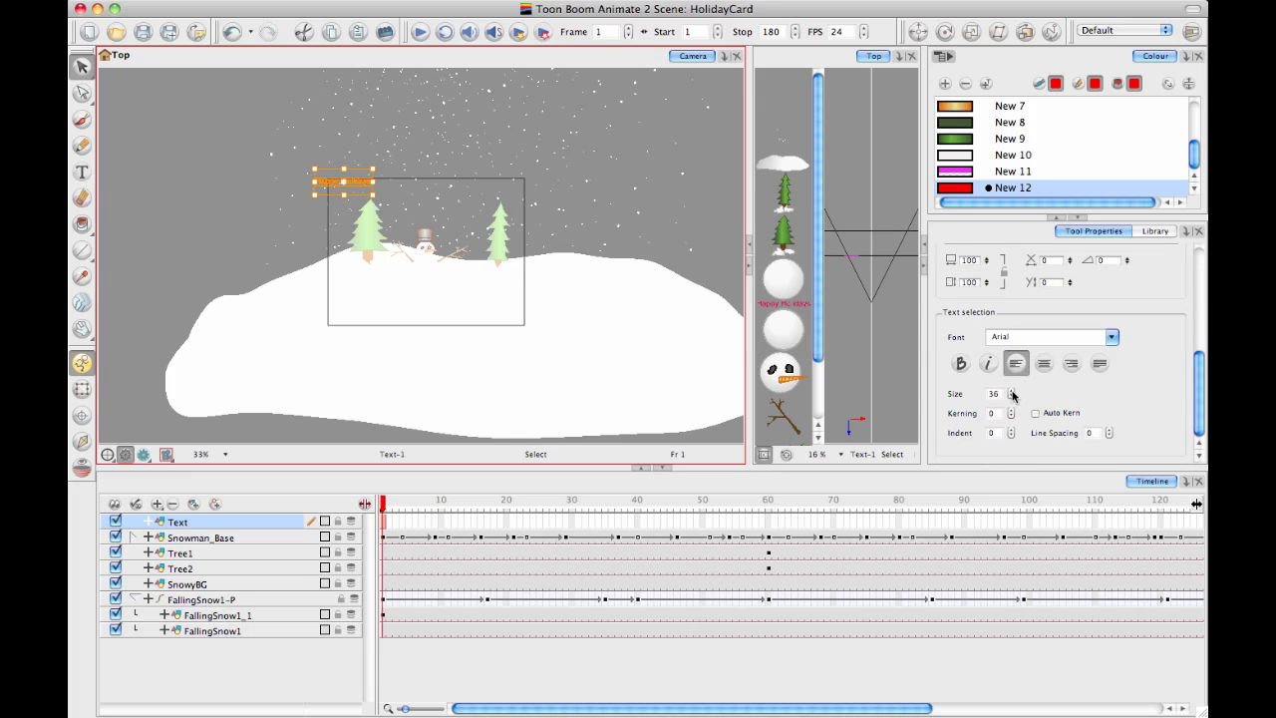
{"action": "left_click", "coordinate": [1011, 391]}
{"action": "left_click", "coordinate": [1012, 391]}
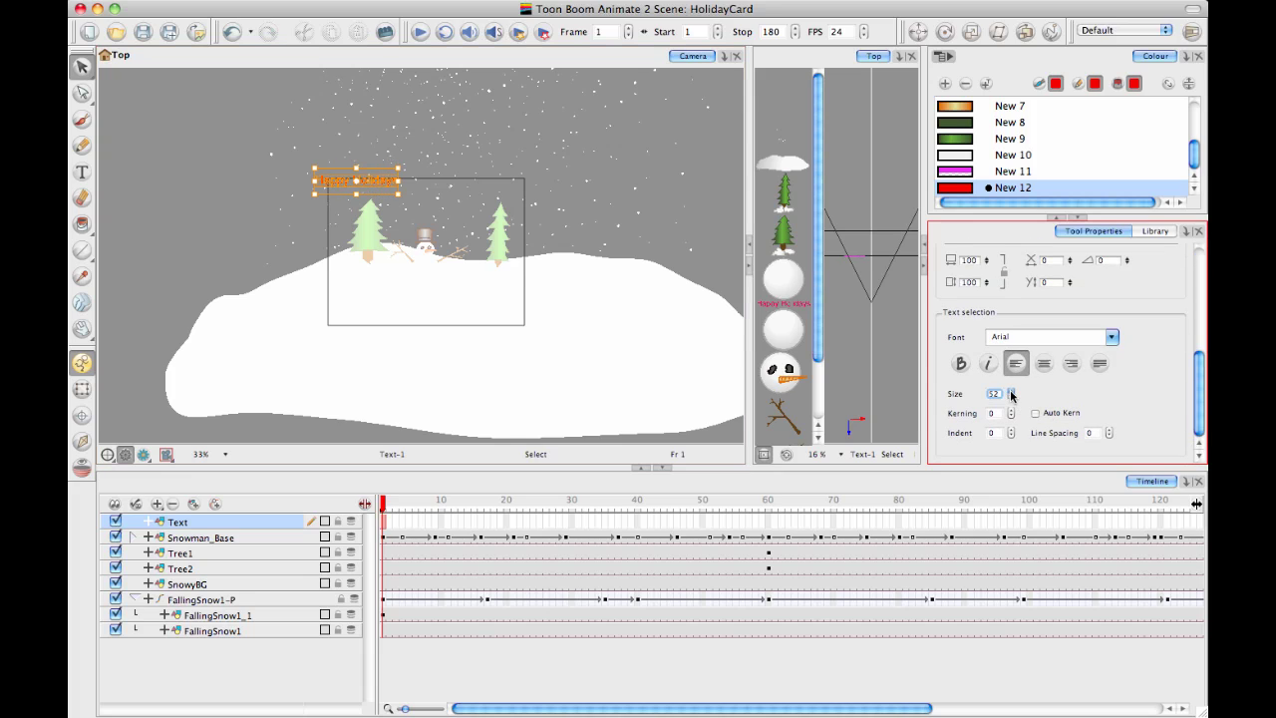
{"action": "left_click", "coordinate": [1011, 392]}
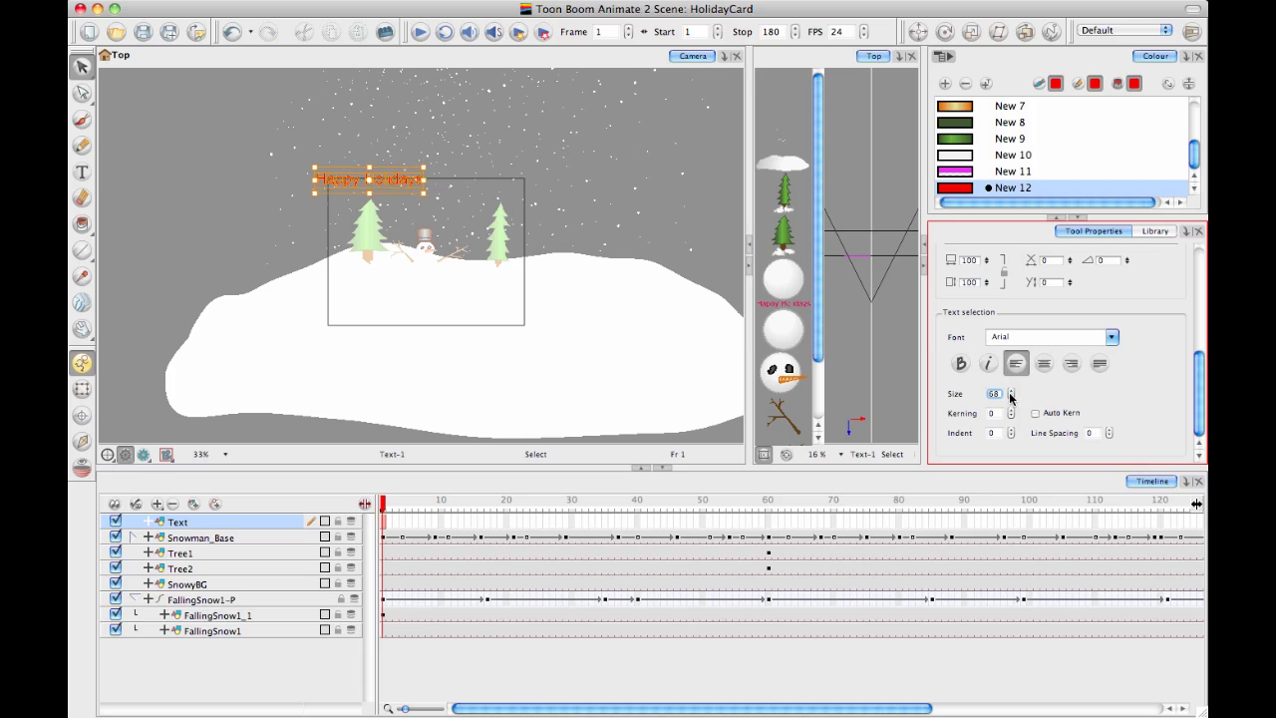
- Nudge the Happy Holidays text right and down until it is centred above the snowman inside the camera frame
{"action": "left_click", "coordinate": [388, 183]}
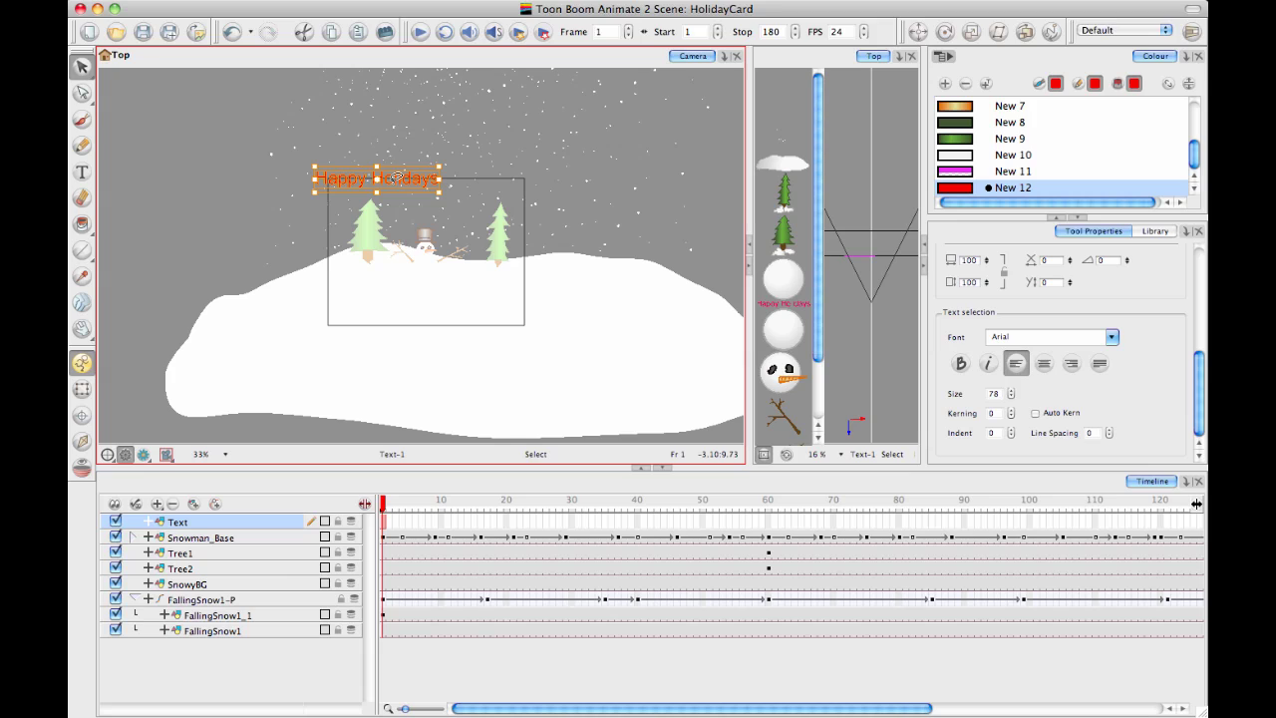
{"action": "key", "text": "Right"}
{"action": "key", "text": "Right"}
{"action": "key", "text": "Right"}
{"action": "key", "text": "Right"}
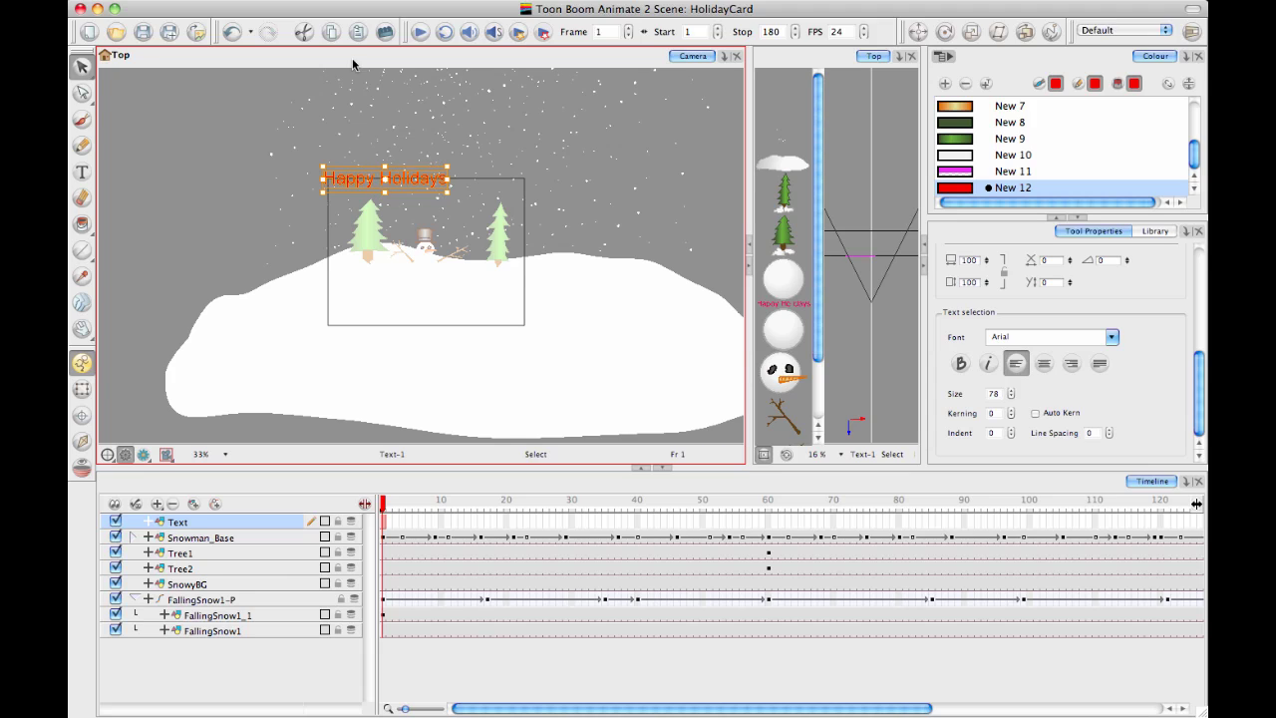
{"action": "key", "text": "Down"}
{"action": "key", "text": "Down"}
{"action": "key", "text": "Down"}
{"action": "key", "text": "Down"}
{"action": "key", "text": "Right"}
{"action": "key", "text": "Right"}
{"action": "key", "text": "Right"}
{"action": "key", "text": "Right"}
{"action": "key", "text": "Right"}
{"action": "key", "text": "Right"}
{"action": "key", "text": "Right"}
{"action": "key", "text": "Right"}
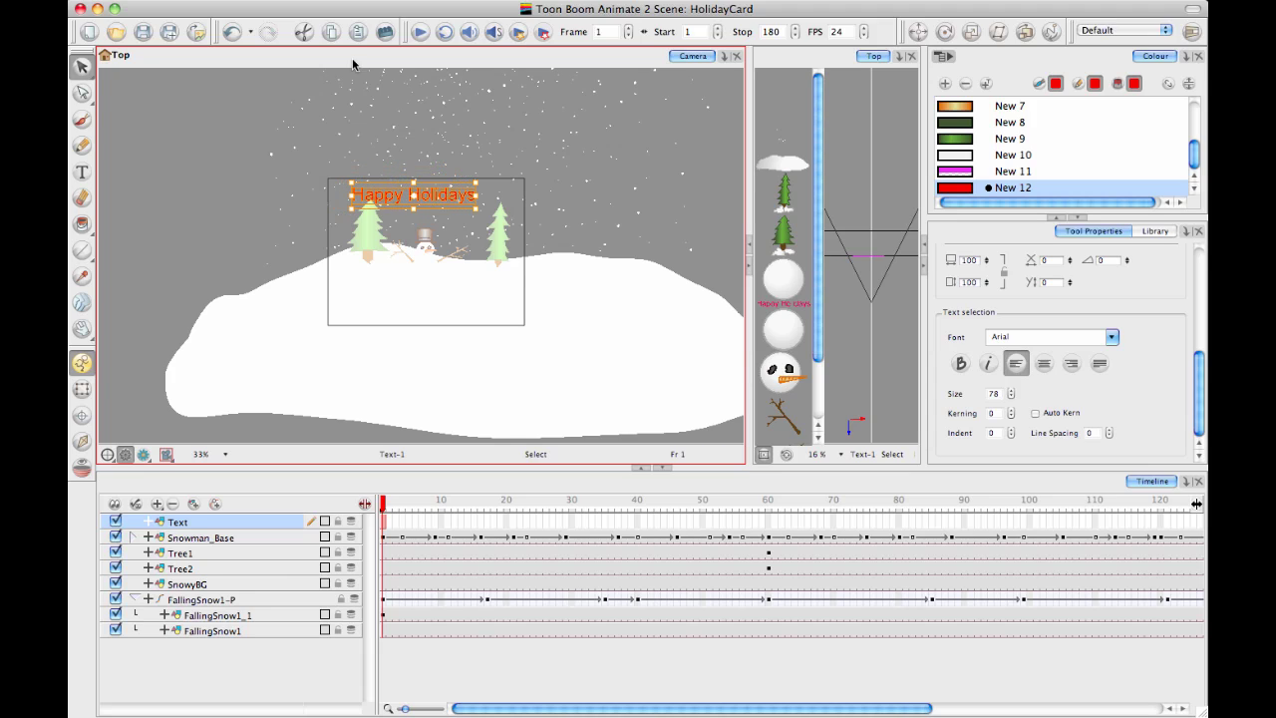
{"action": "key", "text": "Down"}
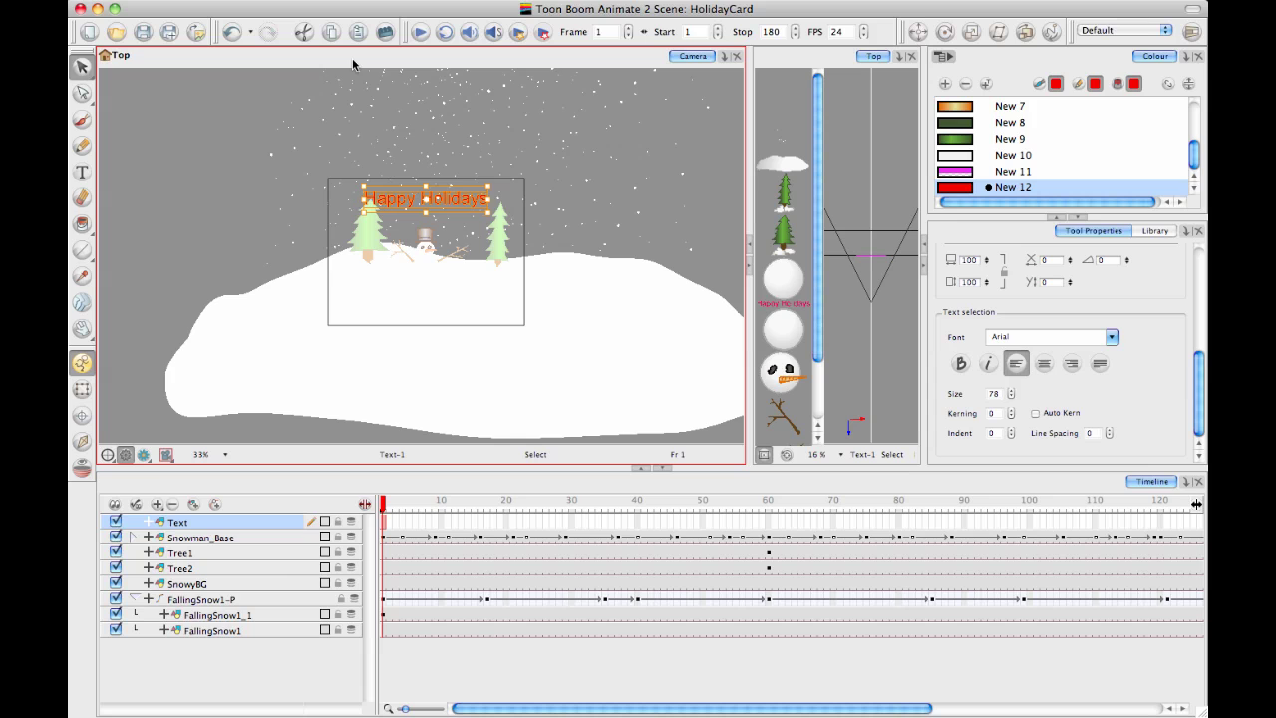
- Append an exclamation mark to the greeting so it reads "Happy Holidays!"
{"action": "key", "text": "space"}
{"action": "left_click_drag", "start_coordinate": [528, 208], "coordinate": [525, 220]}
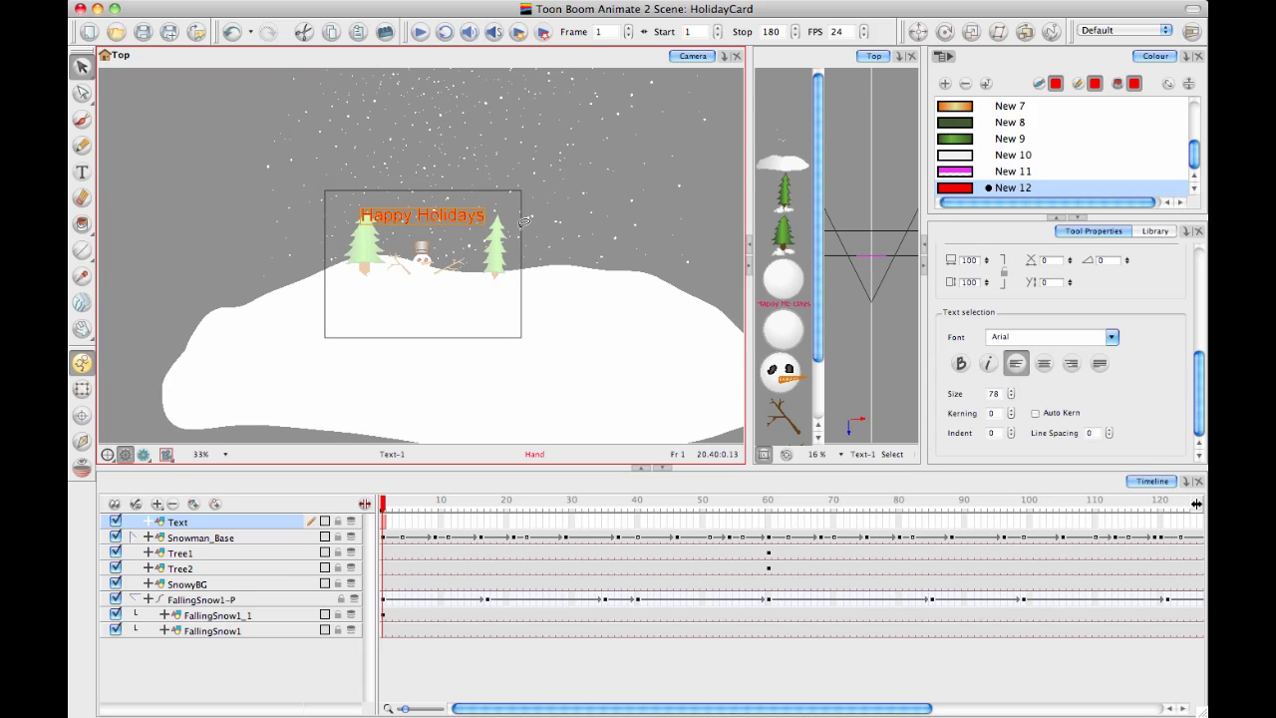
{"action": "key", "text": "2"}
{"action": "key", "text": "2"}
{"action": "left_click_drag", "start_coordinate": [518, 169], "coordinate": [503, 209]}
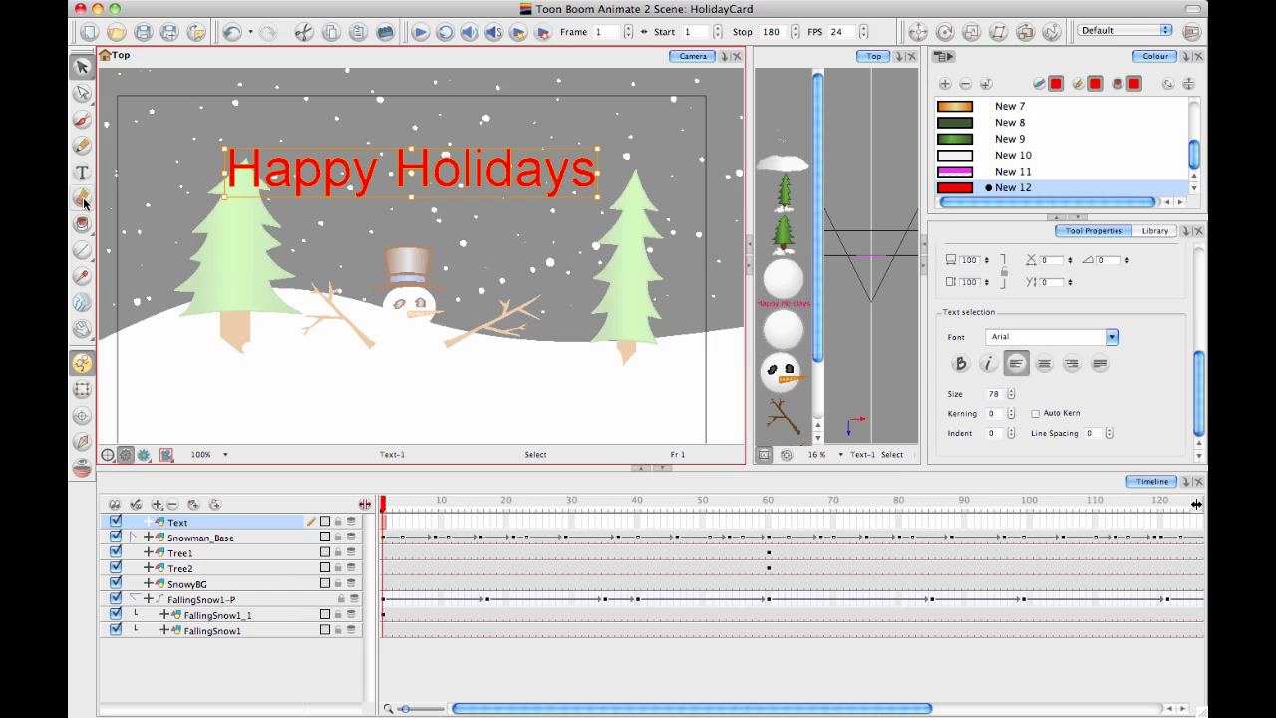
{"action": "left_click", "coordinate": [82, 171]}
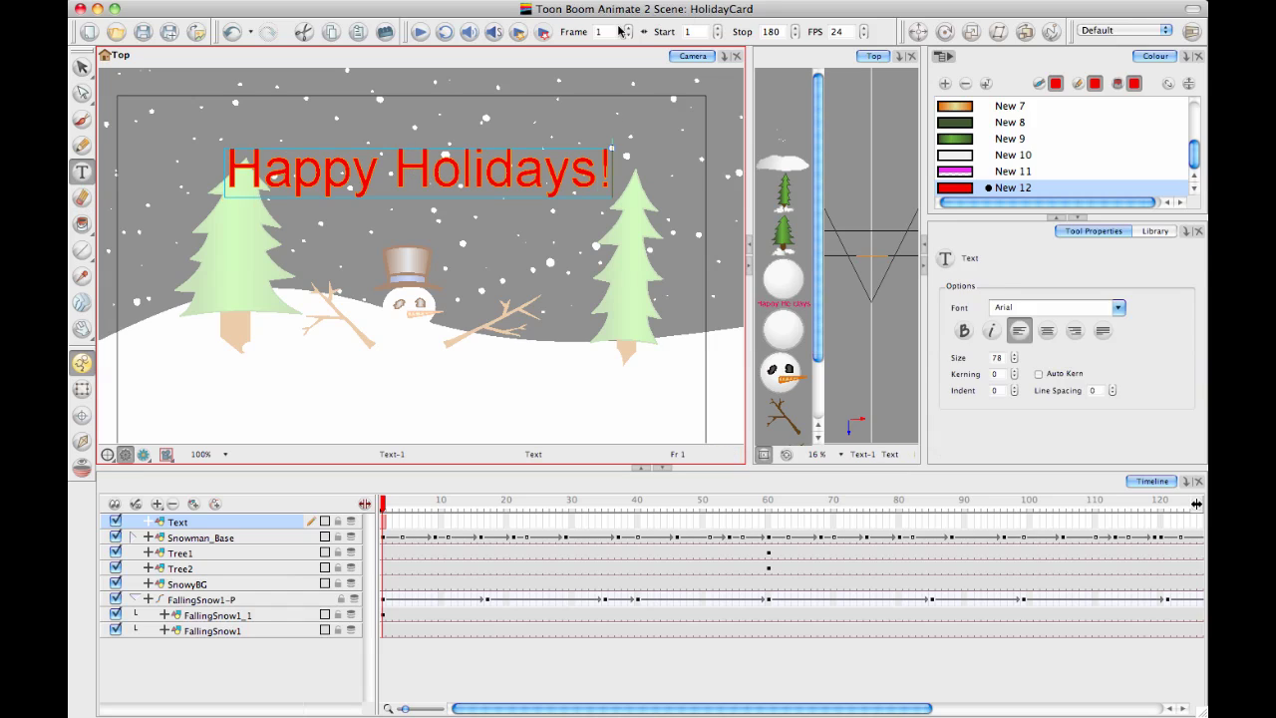
- Change the font of the entire "Happy Holidays!" text to Curlz MT
{"action": "key", "text": "super+a"}
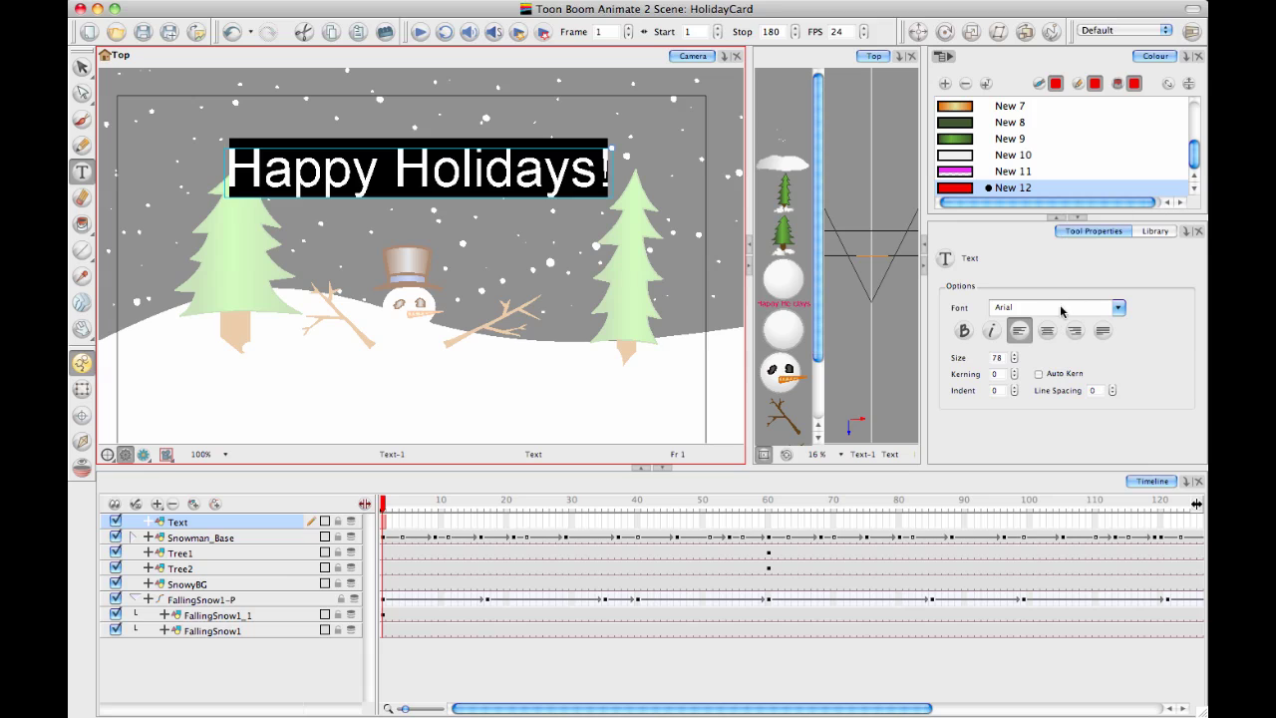
{"action": "left_click", "coordinate": [1104, 313]}
{"action": "left_click", "coordinate": [1119, 309]}
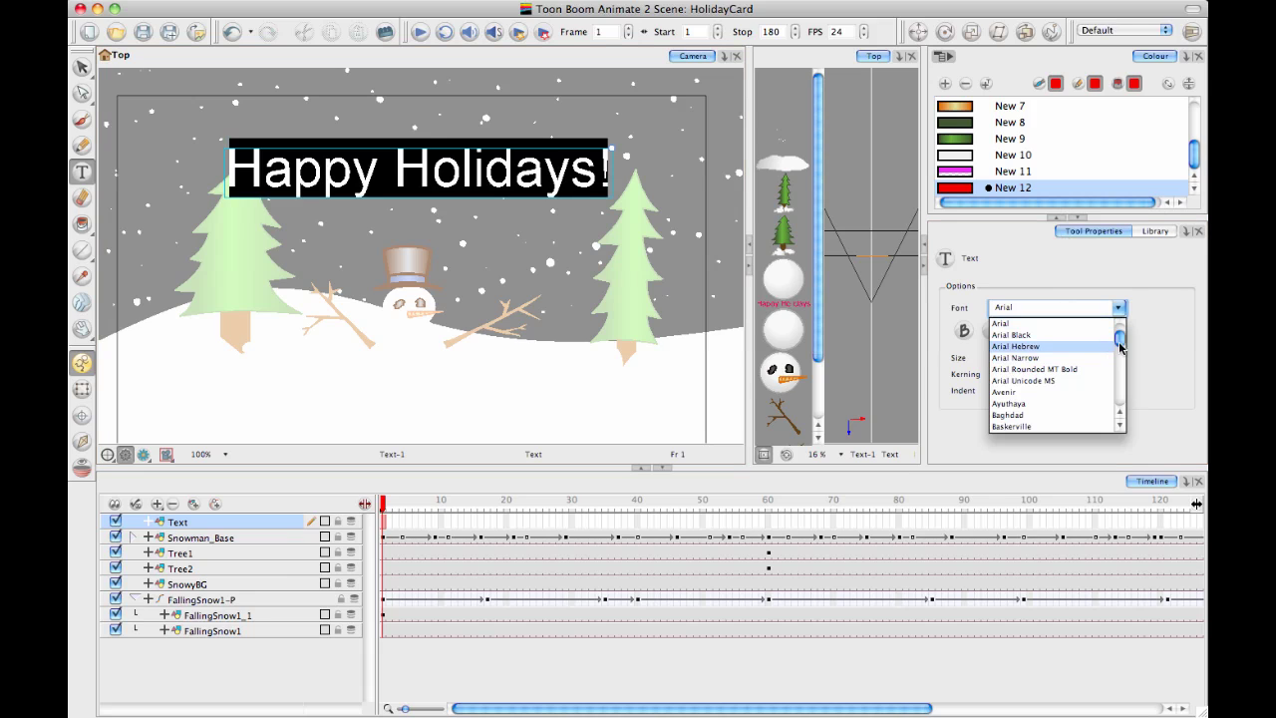
{"action": "scroll", "coordinate": [1119, 343], "scroll_direction": "up", "scroll_amount": 5}
{"action": "left_click", "coordinate": [1074, 324]}
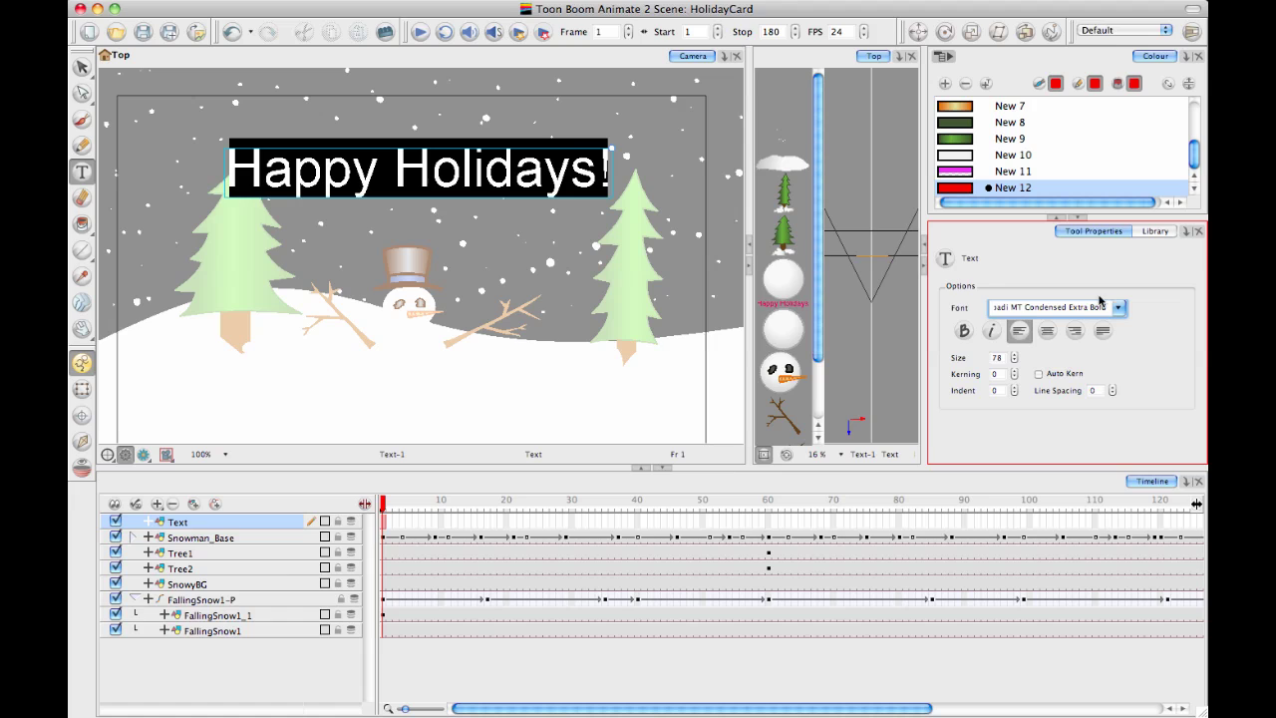
{"action": "key", "text": "Down"}
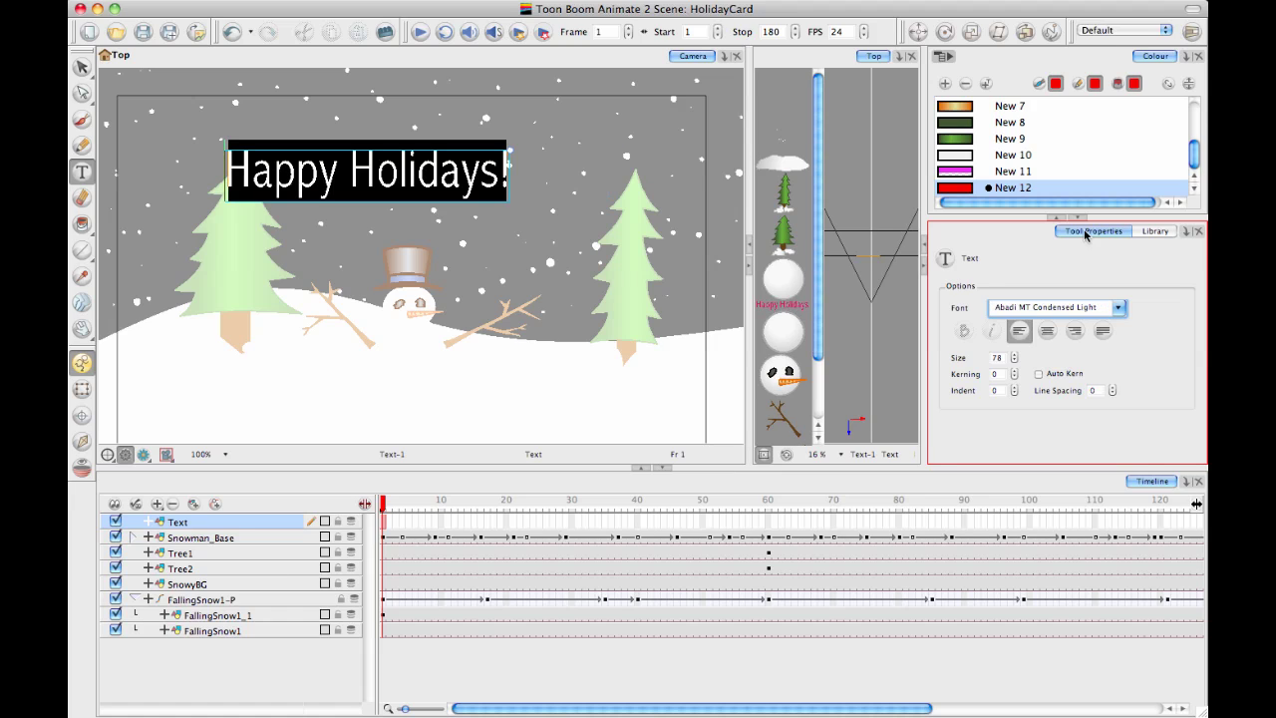
{"action": "key", "text": "Down"}
{"action": "key", "text": "Down"}
{"action": "key", "text": "Down"}
{"action": "key", "text": "Down"}
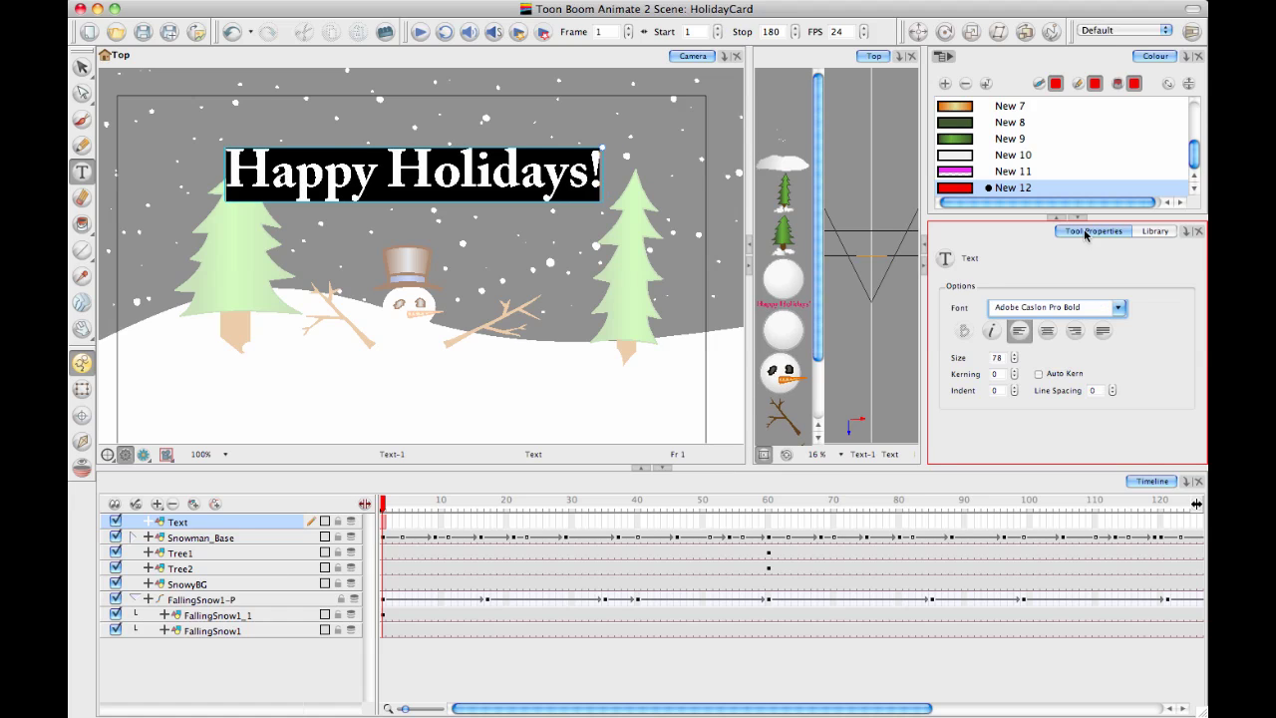
{"action": "key", "text": "Down"}
{"action": "key", "text": "Down"}
{"action": "key", "text": "Down"}
{"action": "key", "text": "Down"}
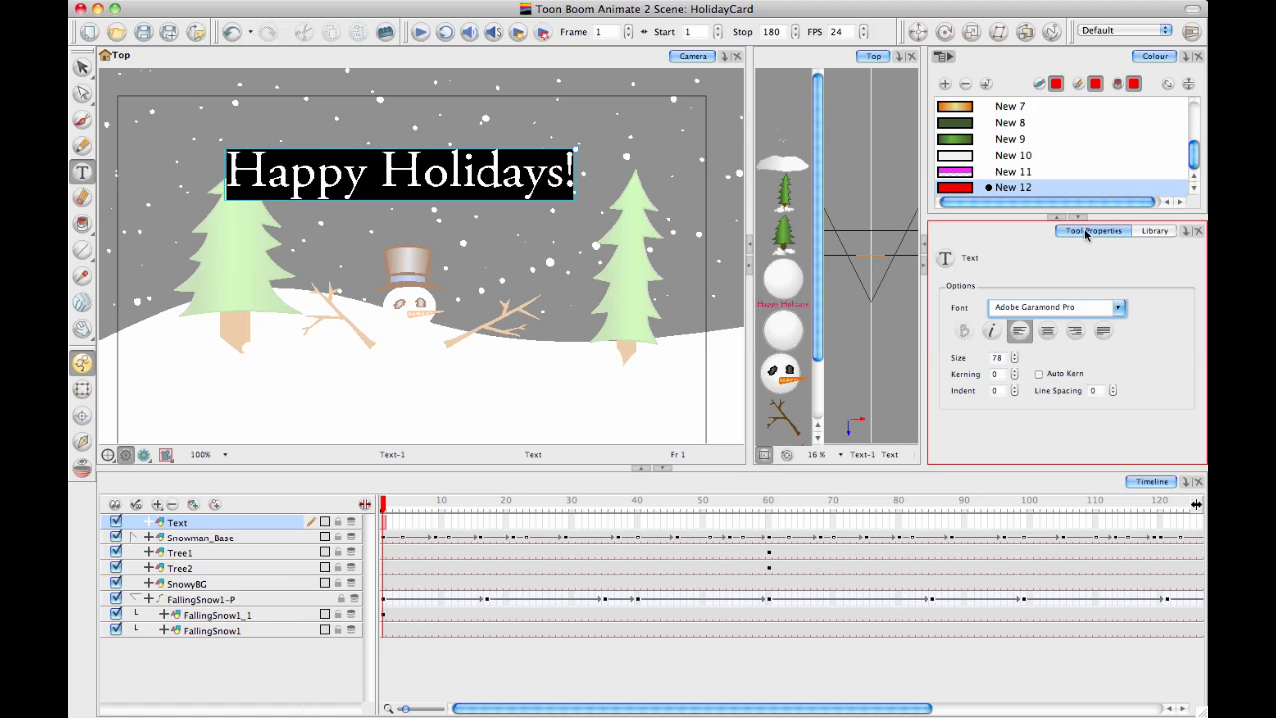
{"action": "key", "text": "Down"}
{"action": "key", "text": "Down"}
{"action": "key", "text": "Down"}
{"action": "key", "text": "Down"}
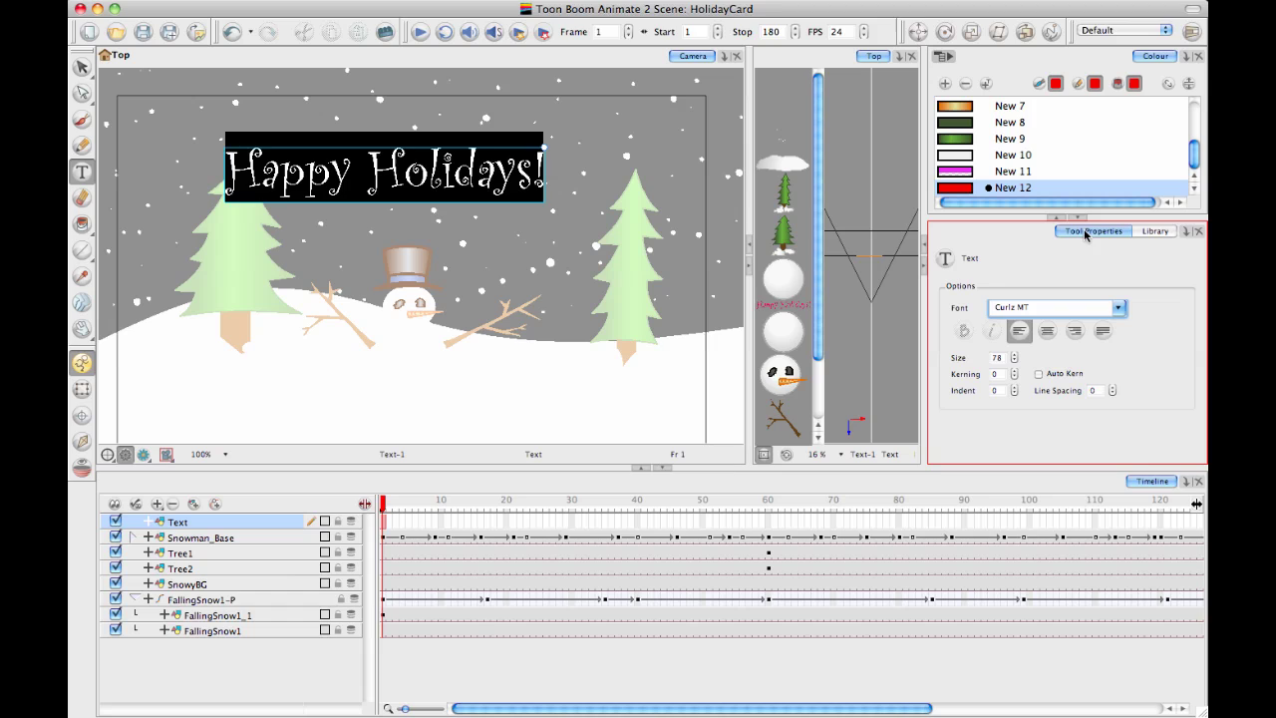
{"action": "left_click", "coordinate": [558, 109]}
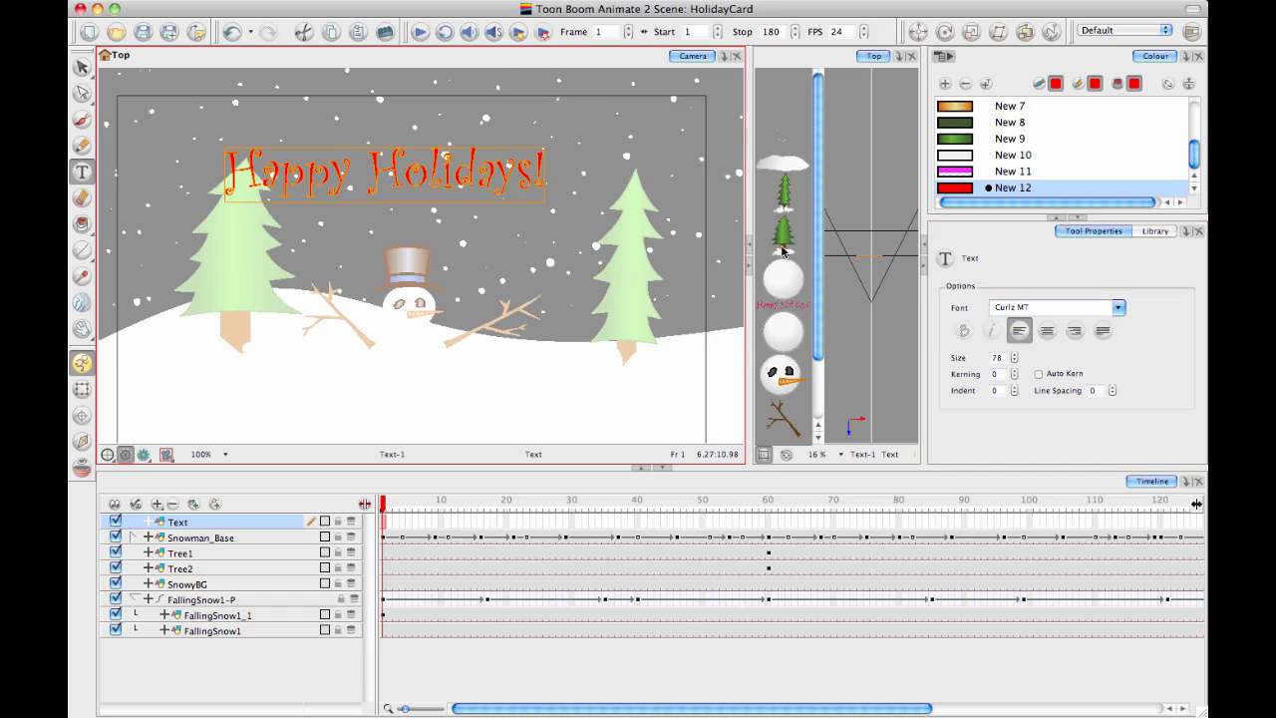
- Scale the whole "Happy Holidays!" text object up until it spans from one pine tree to the other
{"action": "left_click", "coordinate": [480, 190]}
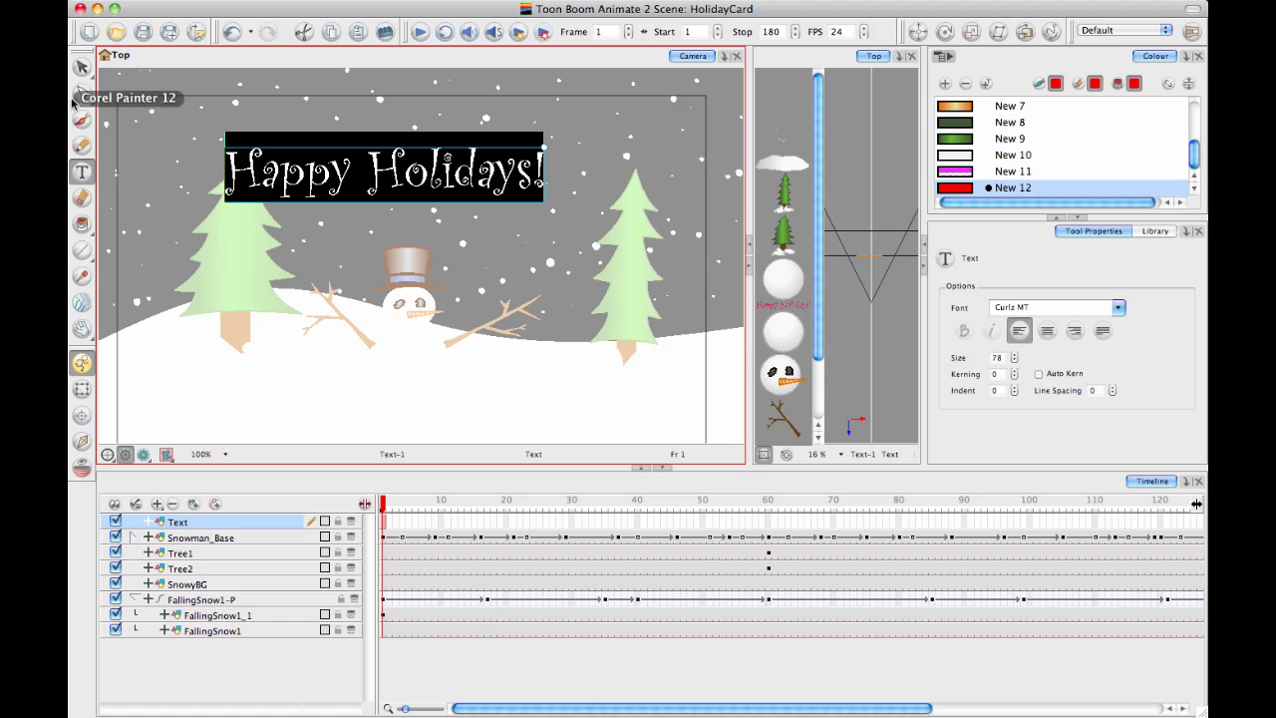
{"action": "left_click", "coordinate": [82, 67]}
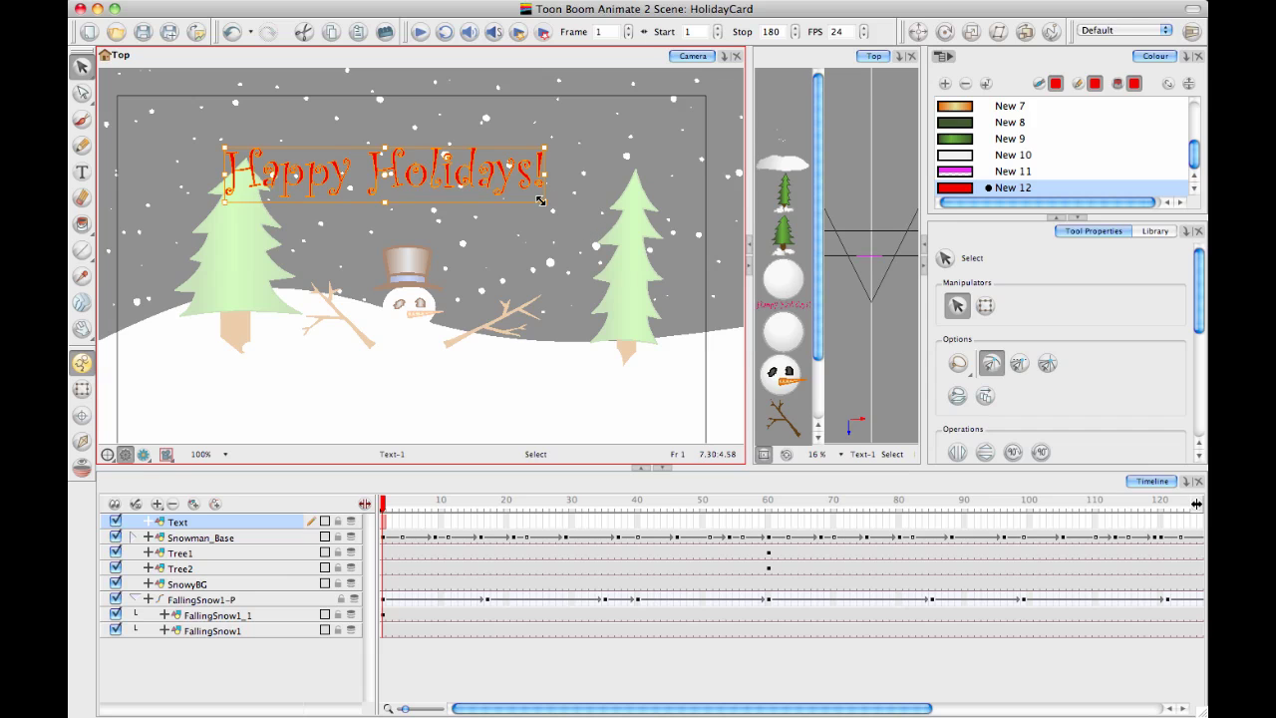
{"action": "left_click_drag", "start_coordinate": [541, 201], "coordinate": [476, 186]}
{"action": "left_click", "coordinate": [706, 132]}
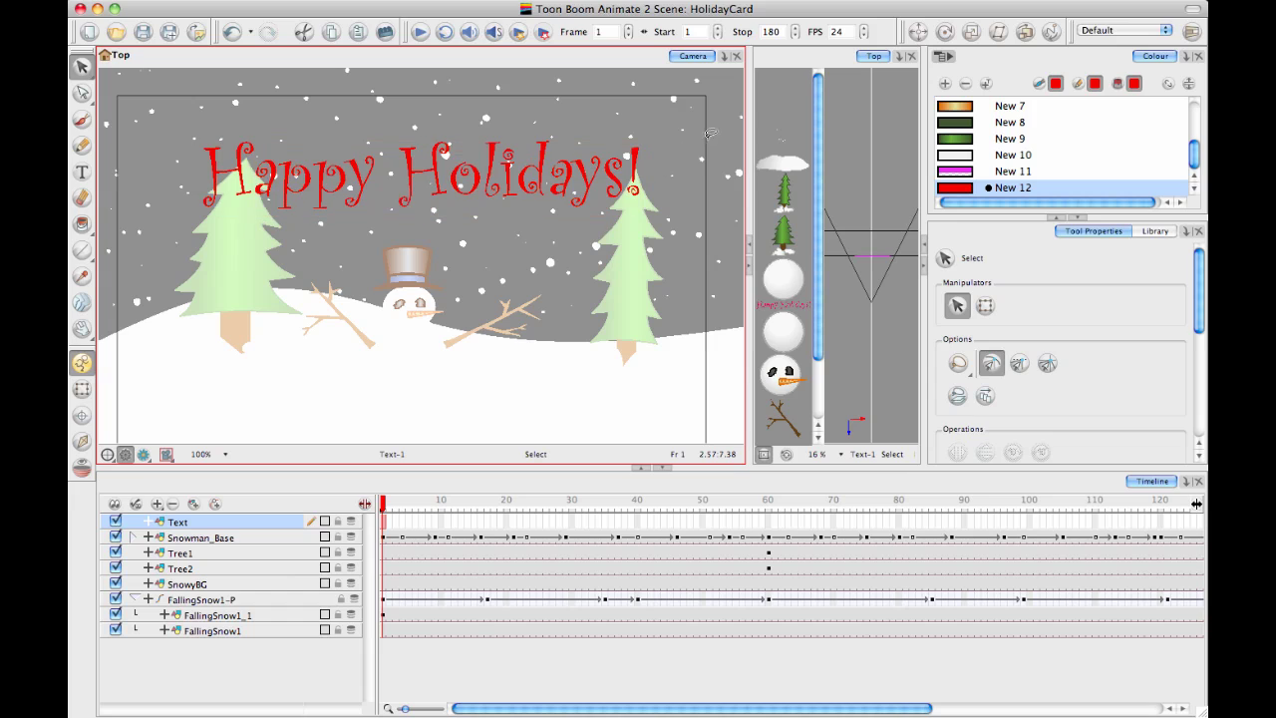
{"action": "key", "text": "1"}
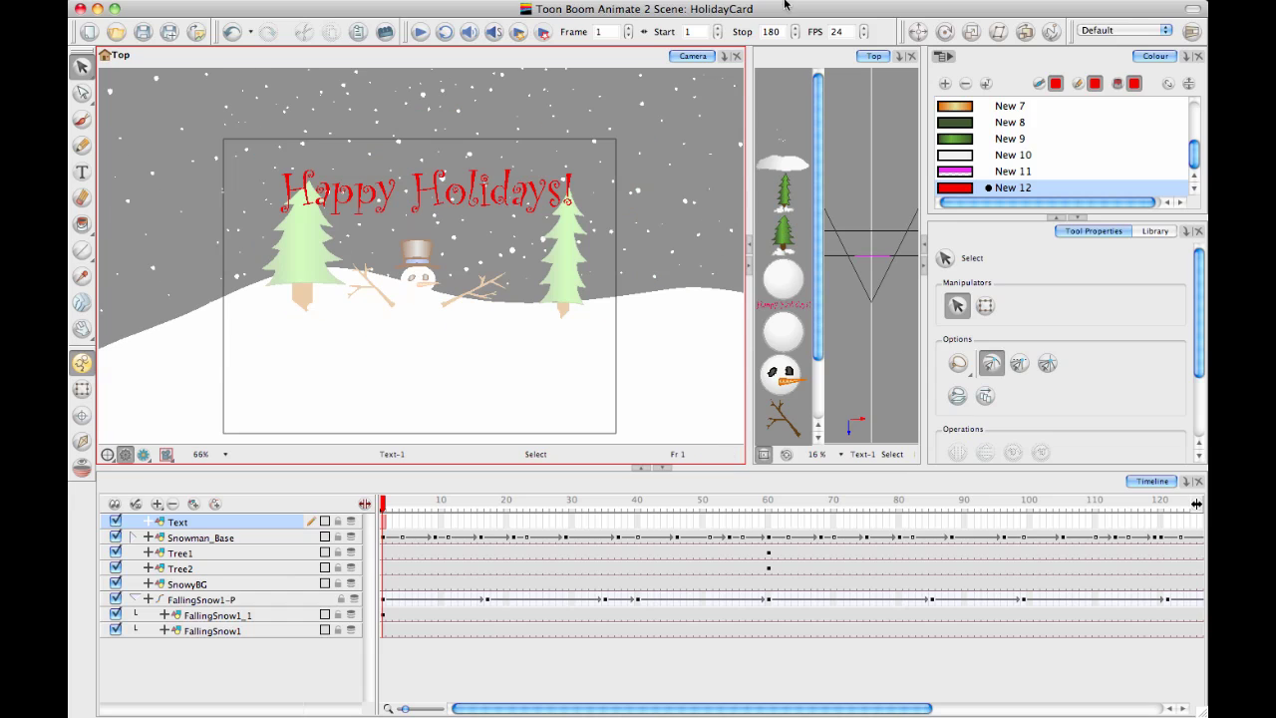
- Extend the exposure of the Text layer to the end of the scene at frame 180
{"action": "left_click", "coordinate": [299, 694]}
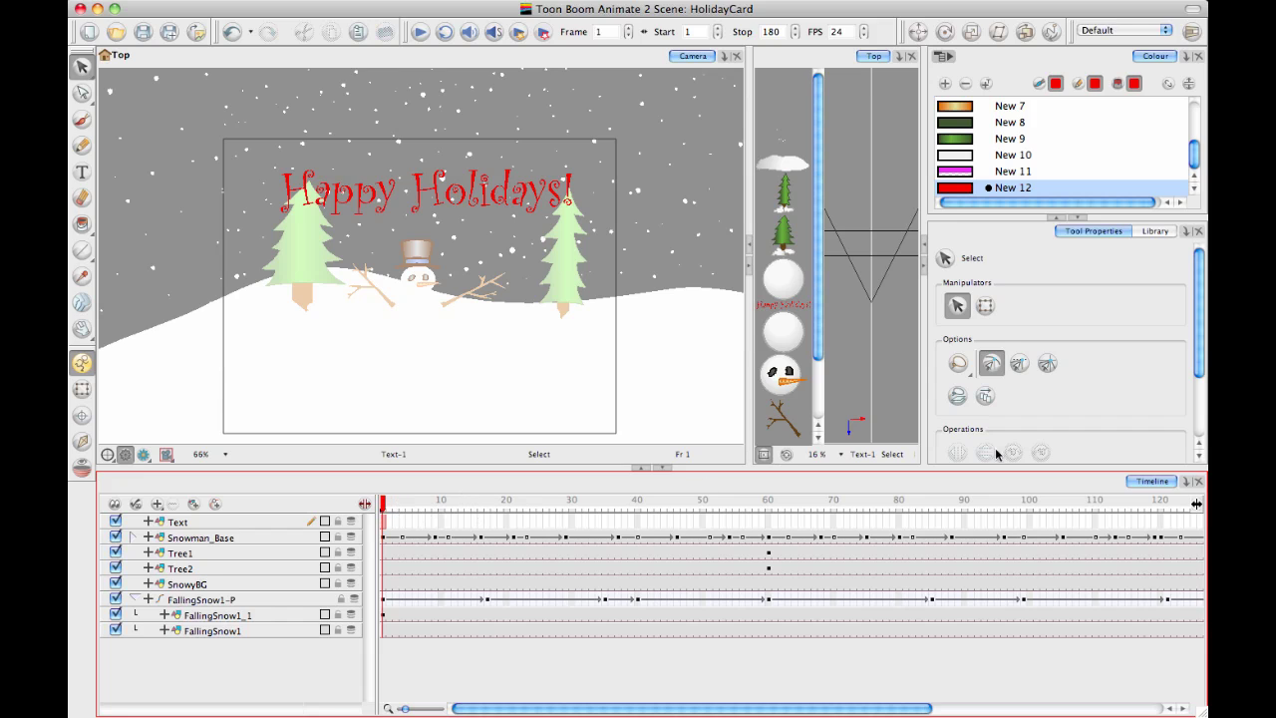
{"action": "left_click_drag", "start_coordinate": [806, 710], "coordinate": [1035, 711]}
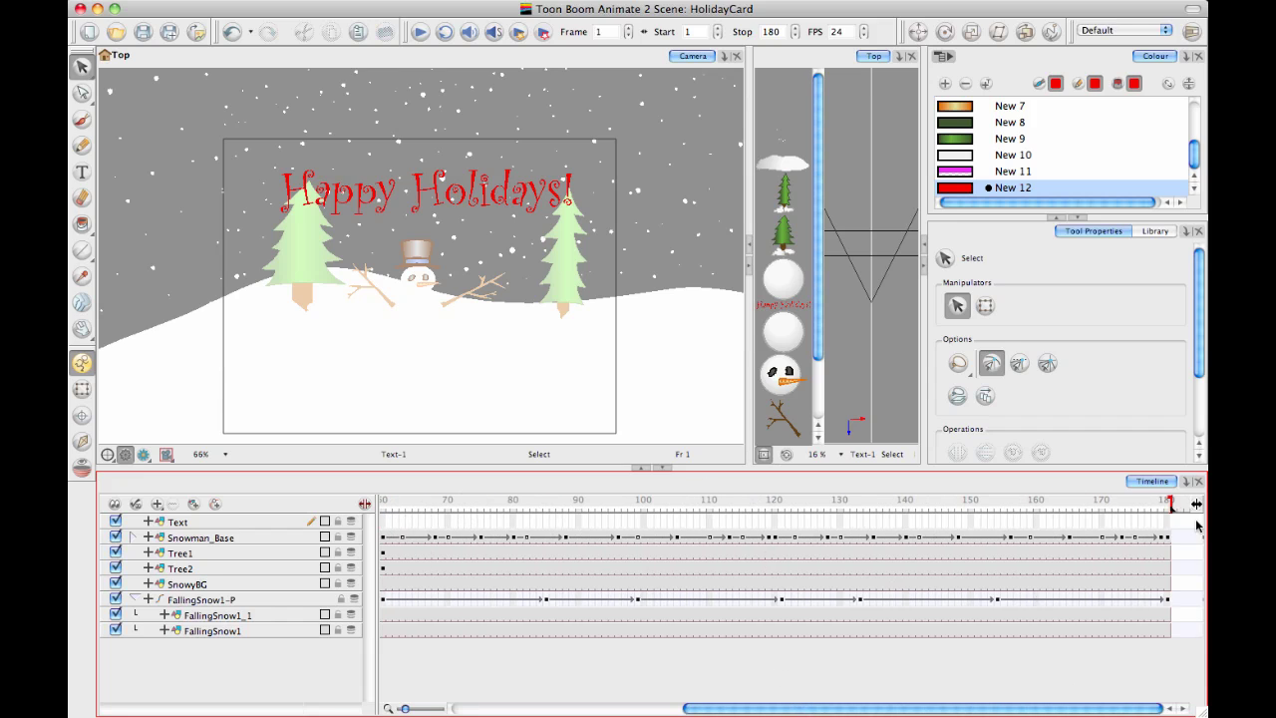
{"action": "left_click", "coordinate": [1170, 519]}
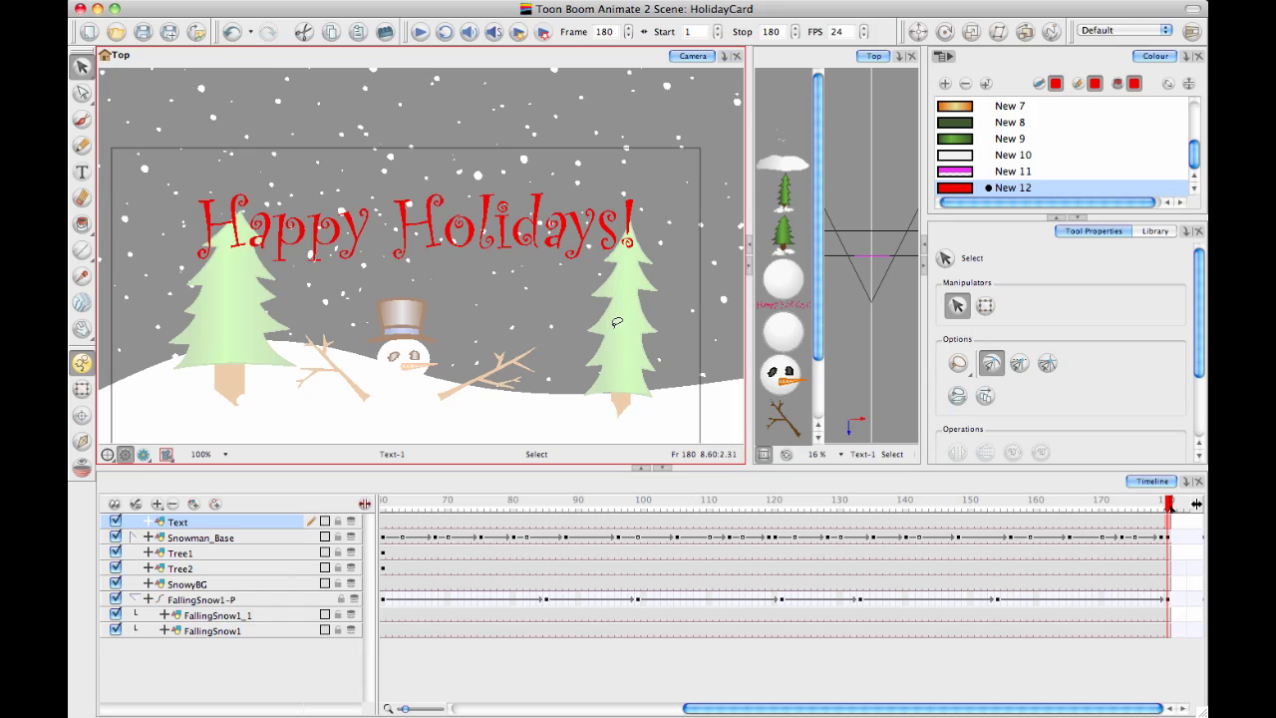
- Break the "Happy Holidays!" text apart into separate letters at frame 180
{"action": "mouse_move", "coordinate": [646, 307]}
{"action": "left_mouse_down"}
{"action": "mouse_move", "coordinate": [662, 254]}
{"action": "mouse_move", "coordinate": [339, 102]}
{"action": "mouse_move", "coordinate": [438, 376]}
{"action": "mouse_move", "coordinate": [638, 344]}
{"action": "left_mouse_up"}
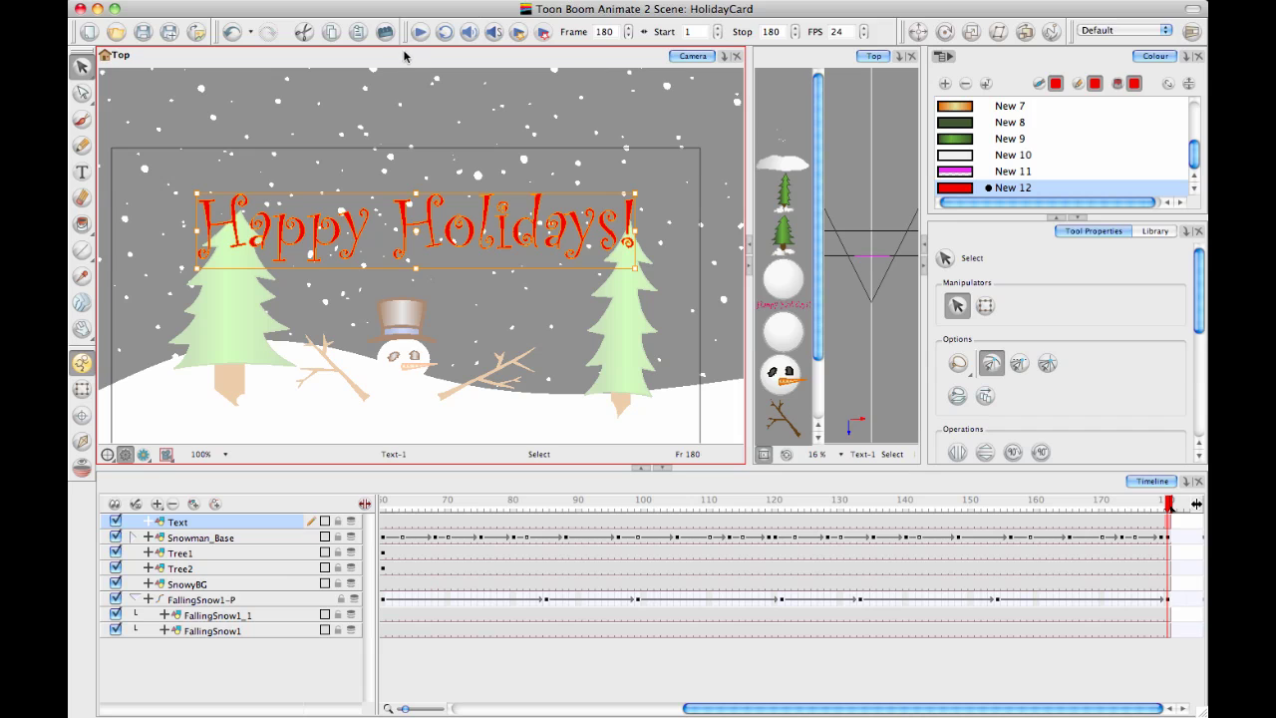
{"action": "left_click", "coordinate": [394, 1]}
{"action": "mouse_move", "coordinate": [455, 1]}
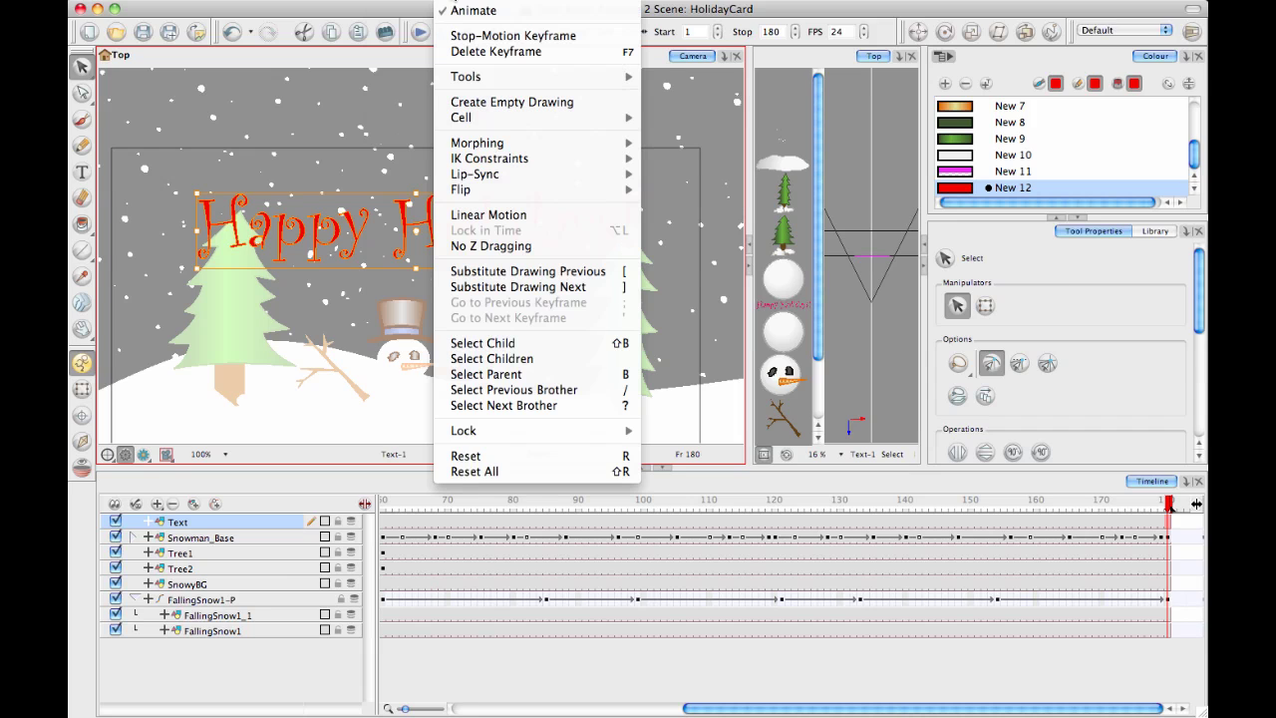
{"action": "mouse_move", "coordinate": [384, 0]}
{"action": "mouse_move", "coordinate": [430, 36]}
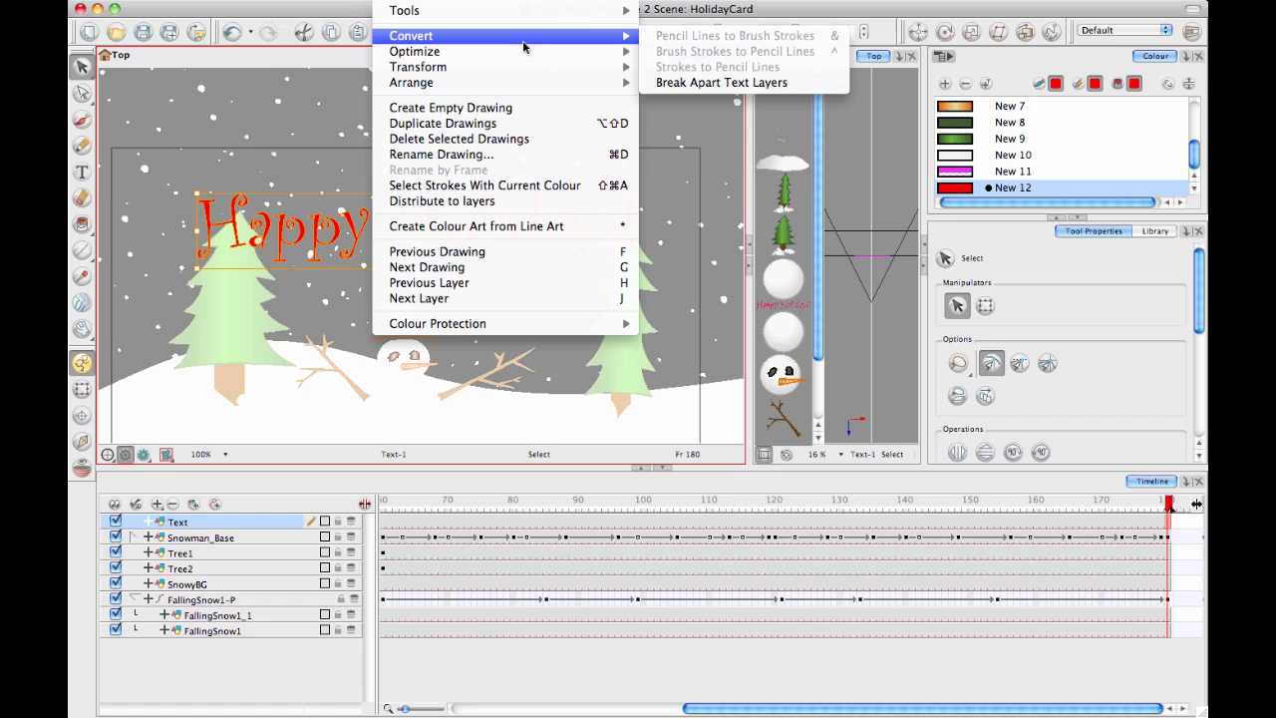
{"action": "left_click", "coordinate": [717, 83]}
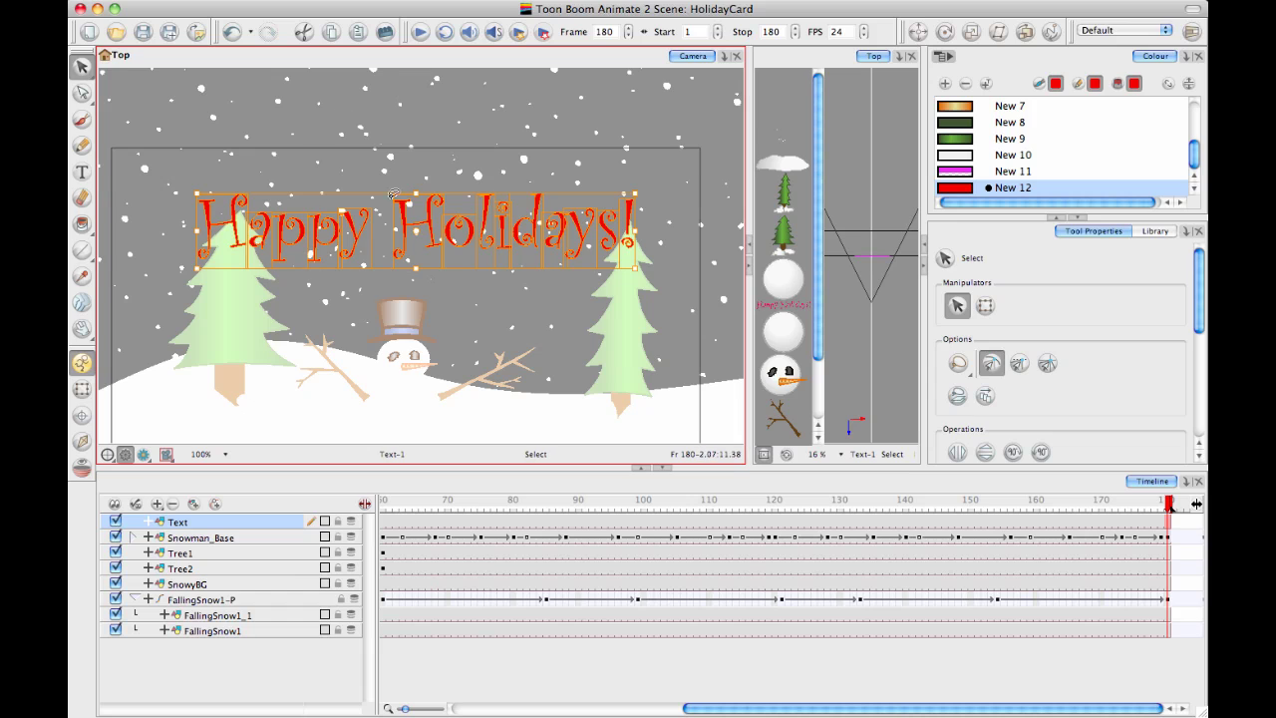
- Break the separated text letters apart once more to convert them into individual drawing shapes, leaving them deselected
{"action": "left_click_drag", "start_coordinate": [380, 212], "coordinate": [387, 218]}
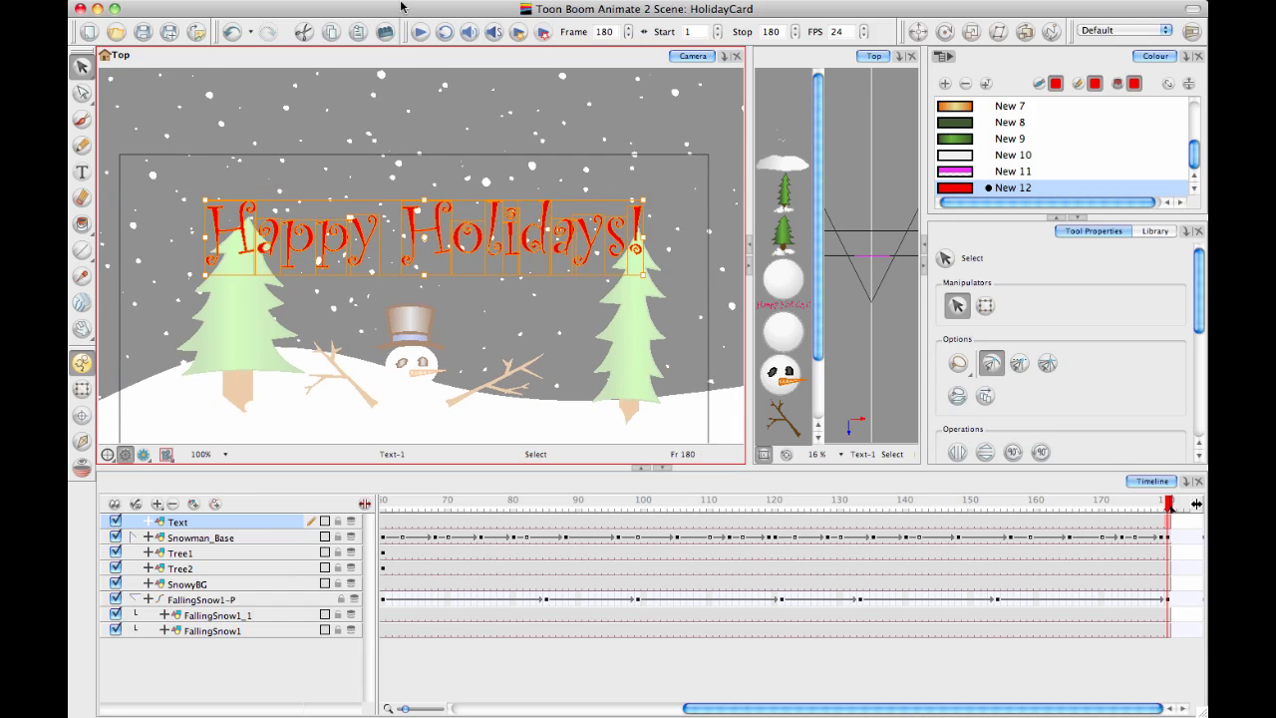
{"action": "left_click", "coordinate": [404, 5]}
{"action": "mouse_move", "coordinate": [502, 46]}
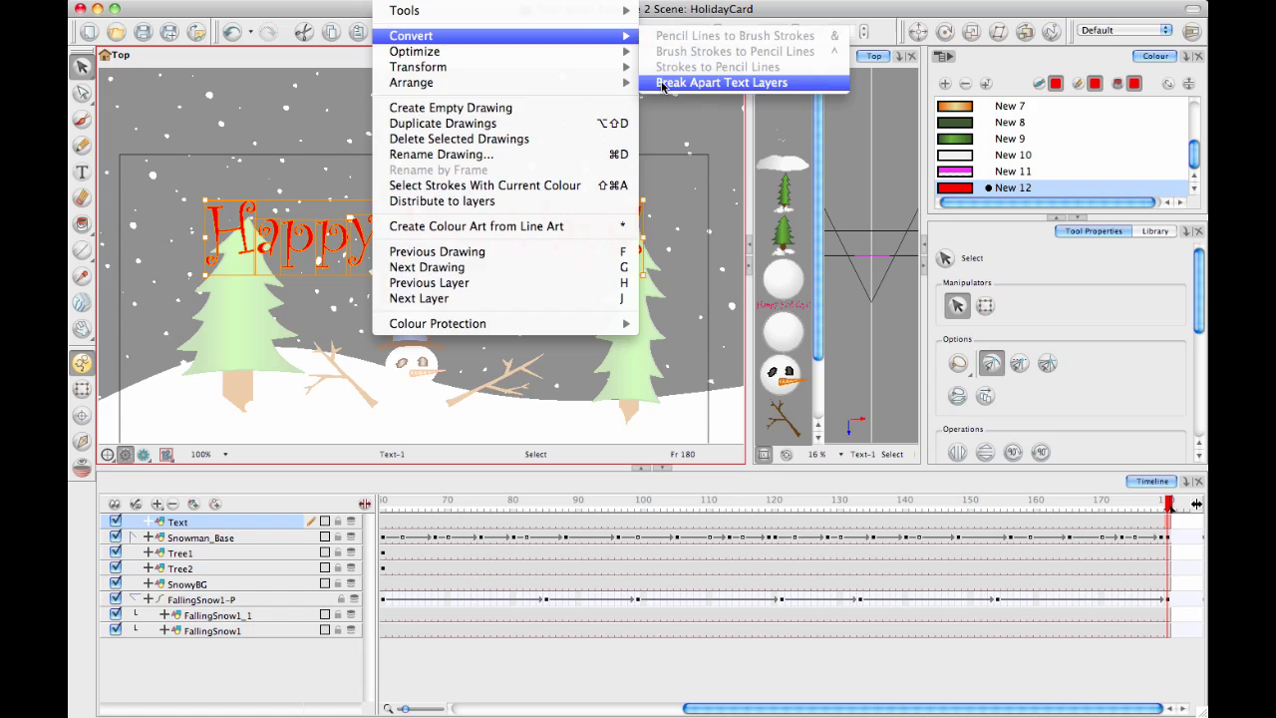
{"action": "left_click", "coordinate": [666, 82]}
{"action": "left_click_drag", "start_coordinate": [382, 105], "coordinate": [383, 85]}
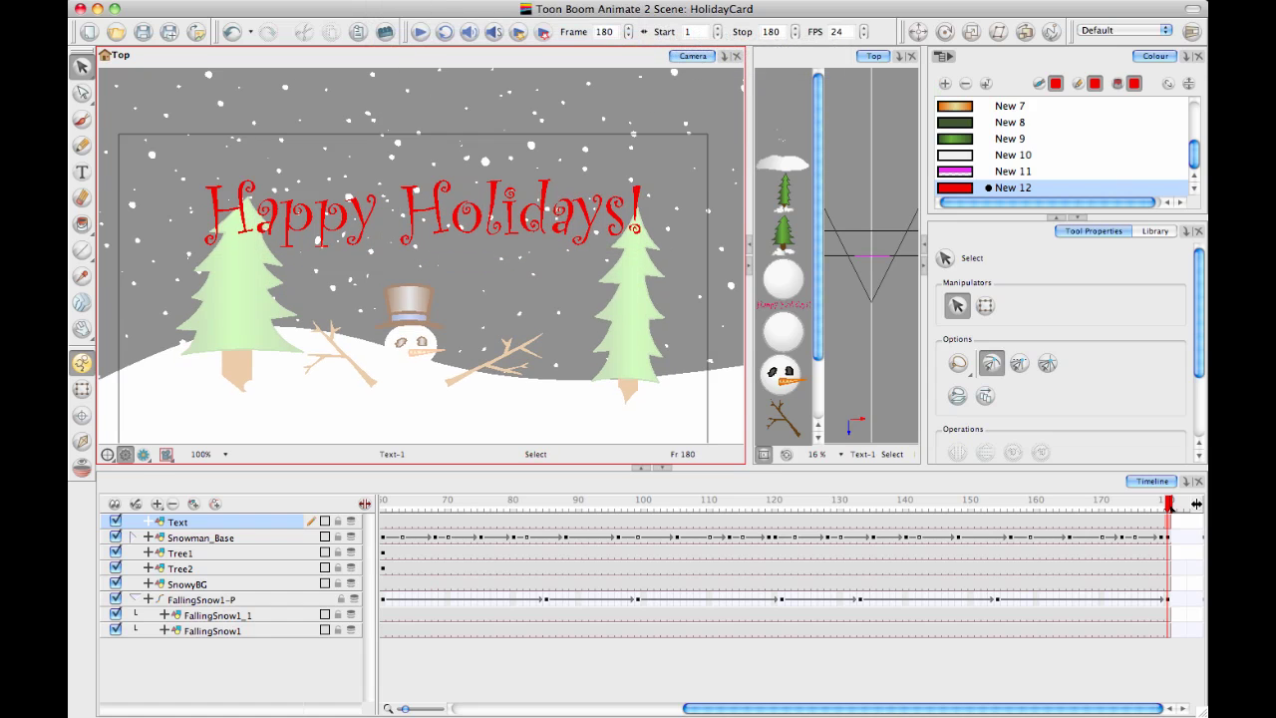
- Move the letter H down and outward over the left tree and tilt it to start an arched greeting
{"action": "left_click_drag", "start_coordinate": [373, 128], "coordinate": [405, 137]}
{"action": "key", "text": "2"}
{"action": "left_click", "coordinate": [209, 210]}
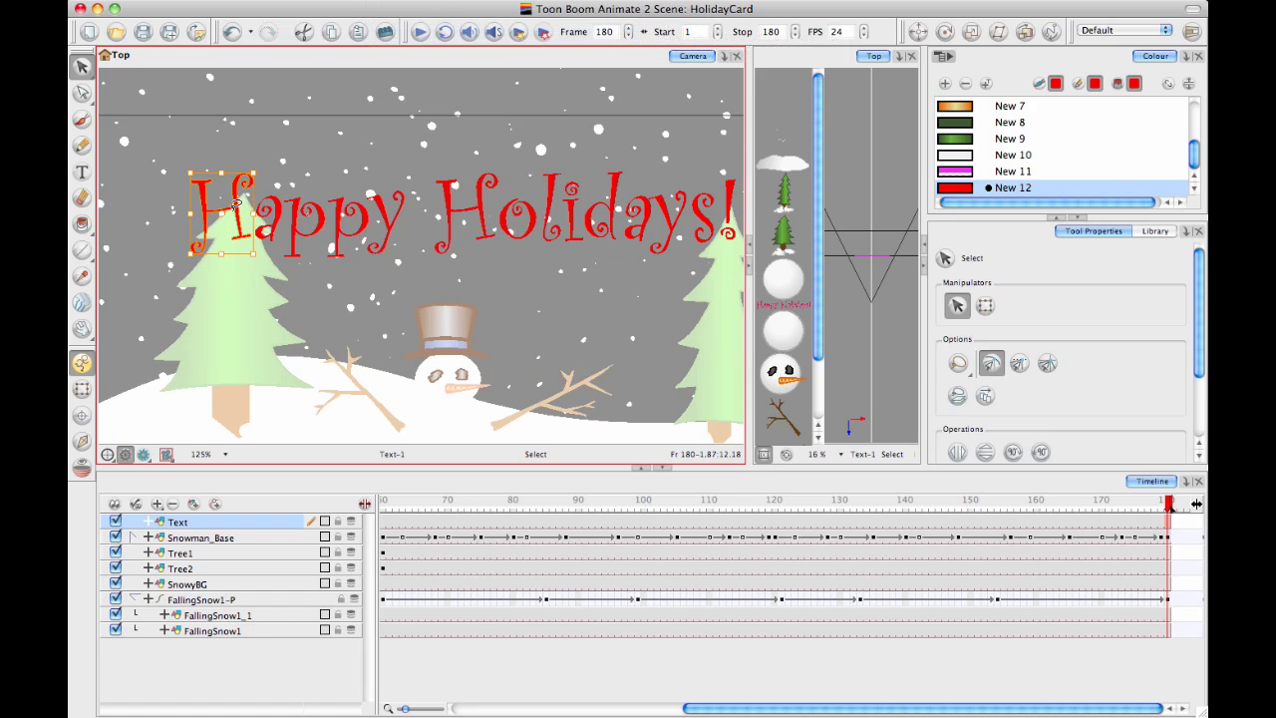
{"action": "left_click_drag", "start_coordinate": [237, 200], "coordinate": [213, 273]}
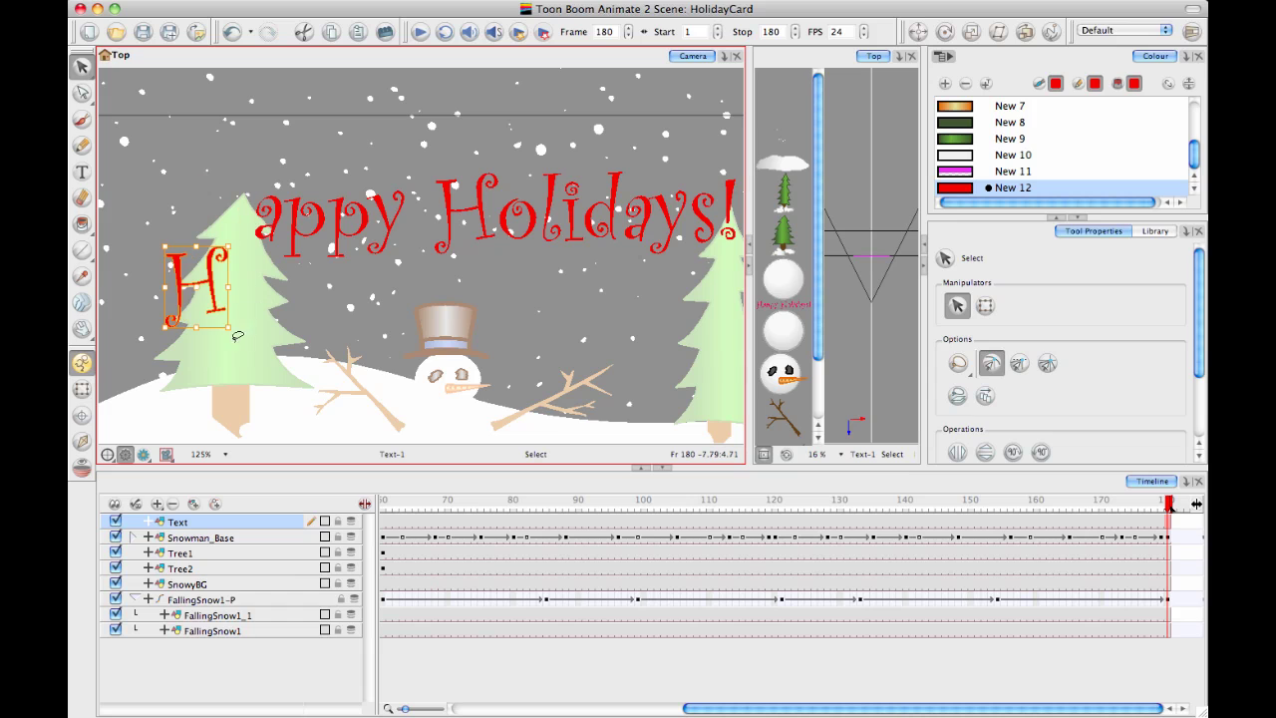
{"action": "left_click_drag", "start_coordinate": [235, 330], "coordinate": [247, 264]}
{"action": "scroll", "coordinate": [423, 227], "scroll_direction": "down", "scroll_amount": 3}
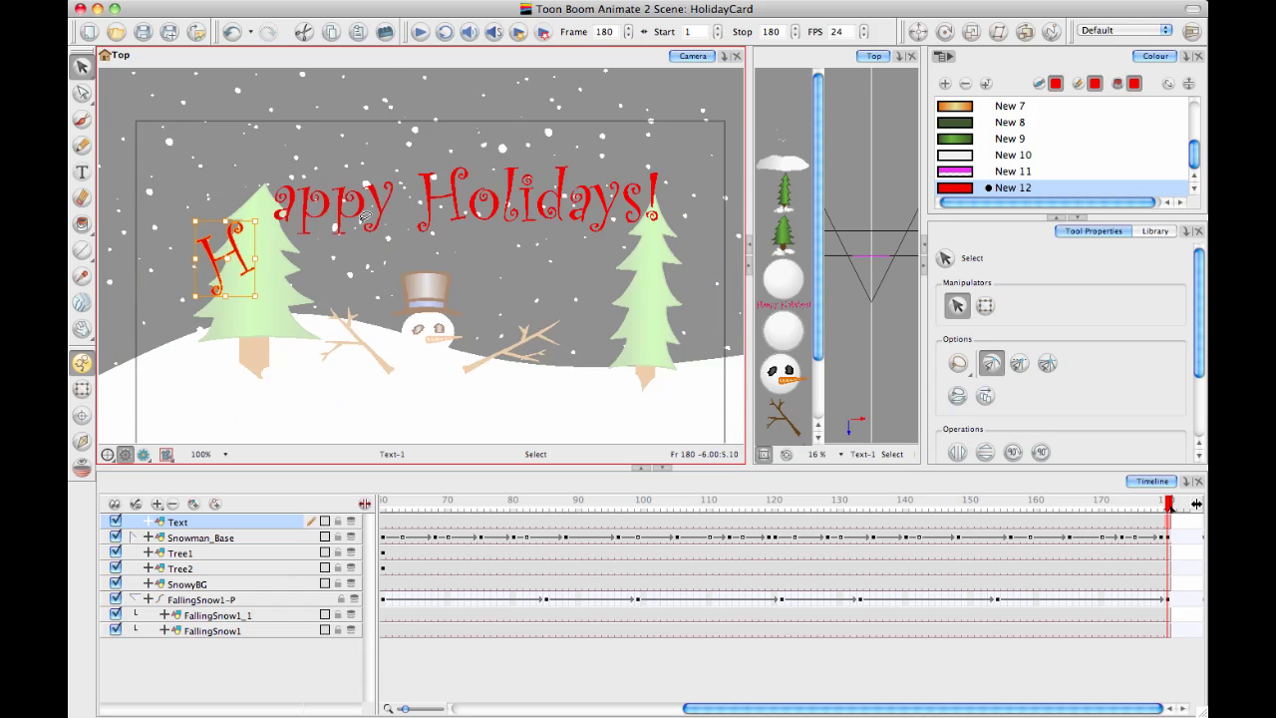
- Lower and tilt the exclamation mark over the right tree, and place the tilted letter "a" beside the H
{"action": "left_click_drag", "start_coordinate": [389, 226], "coordinate": [379, 217]}
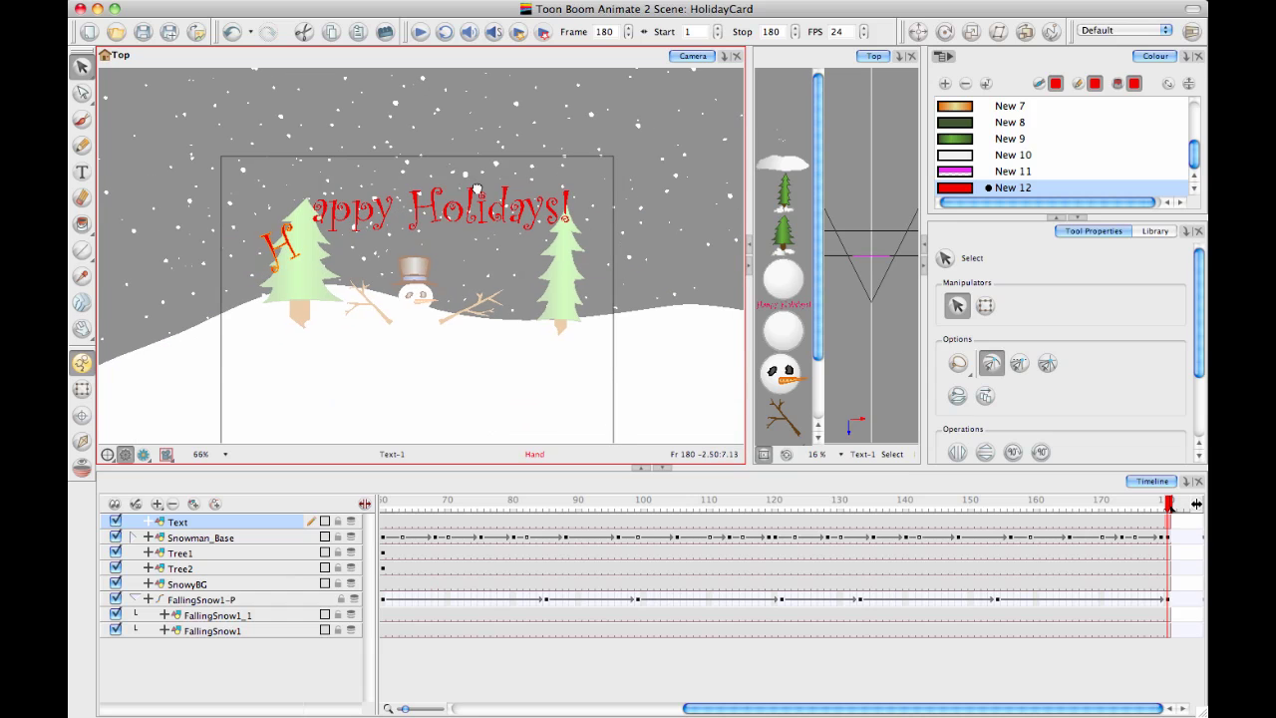
{"action": "left_click", "coordinate": [567, 202]}
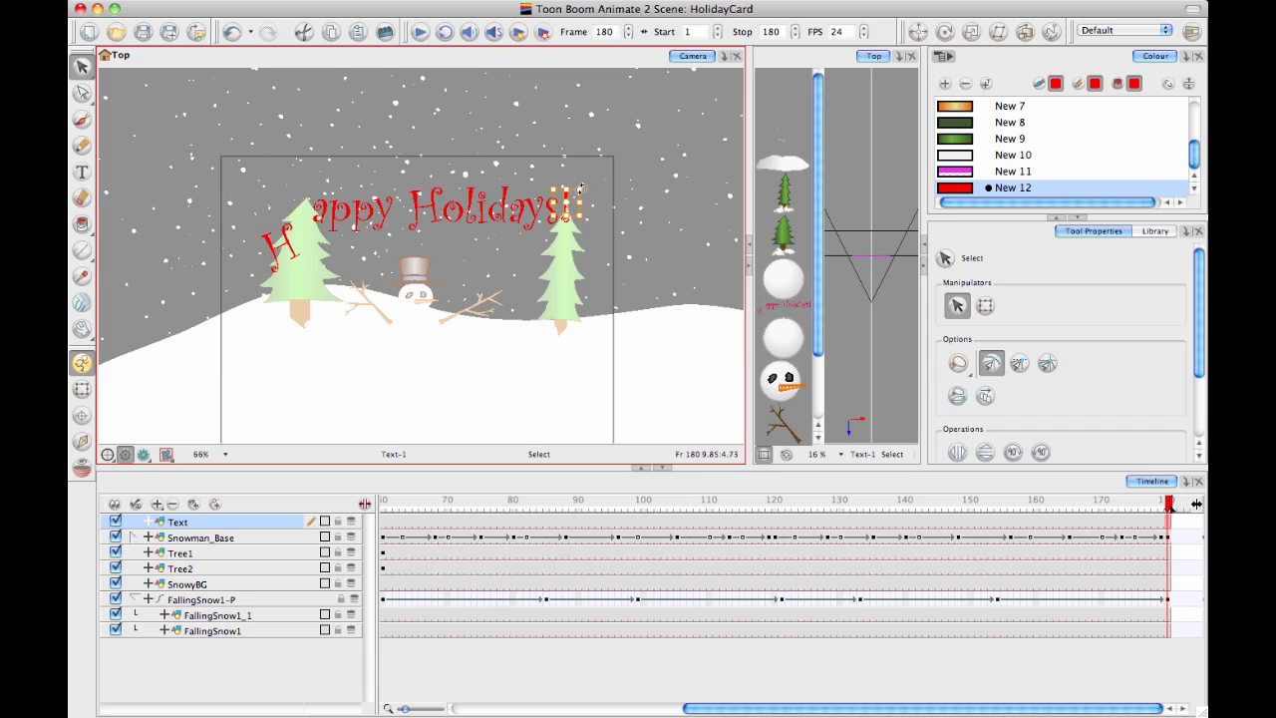
{"action": "scroll", "coordinate": [590, 171], "scroll_direction": "up", "scroll_amount": 2}
{"action": "mouse_move", "coordinate": [642, 191]}
{"action": "left_mouse_down"}
{"action": "mouse_move", "coordinate": [637, 156]}
{"action": "mouse_move", "coordinate": [625, 162]}
{"action": "mouse_move", "coordinate": [630, 206]}
{"action": "mouse_move", "coordinate": [655, 259]}
{"action": "mouse_move", "coordinate": [641, 258]}
{"action": "mouse_move", "coordinate": [661, 192]}
{"action": "left_mouse_up"}
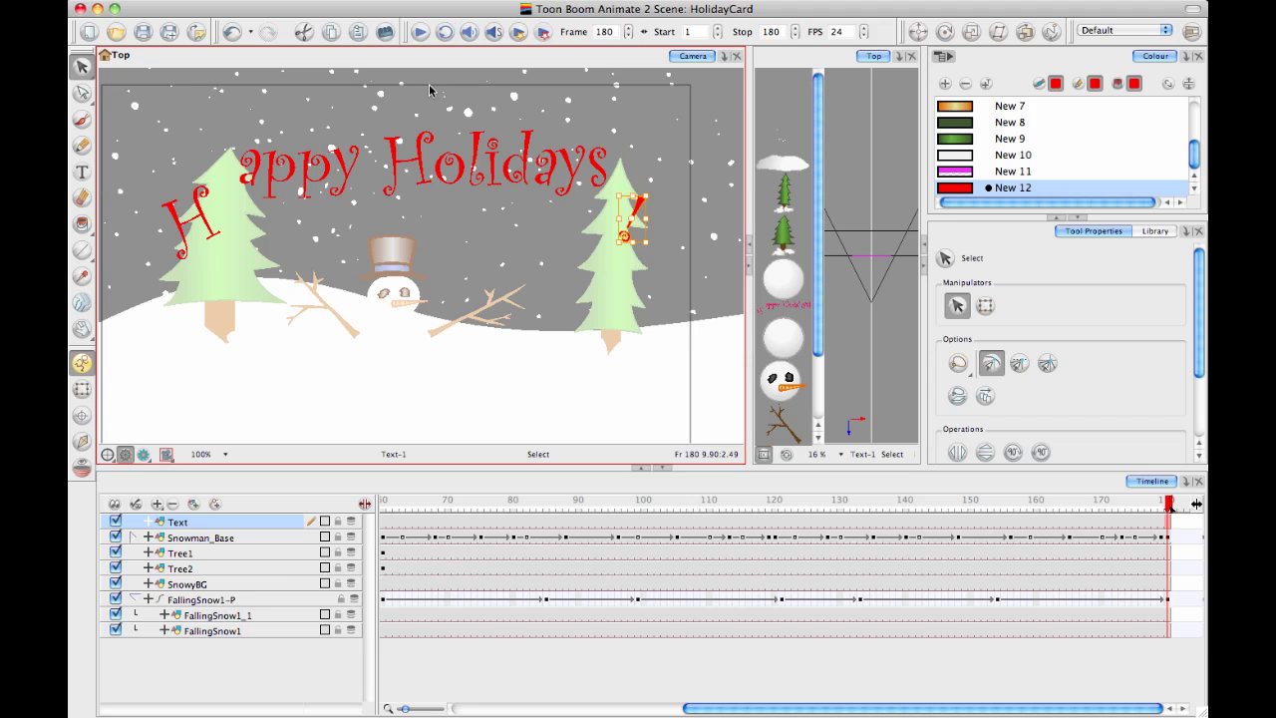
{"action": "left_click_drag", "start_coordinate": [254, 161], "coordinate": [261, 216]}
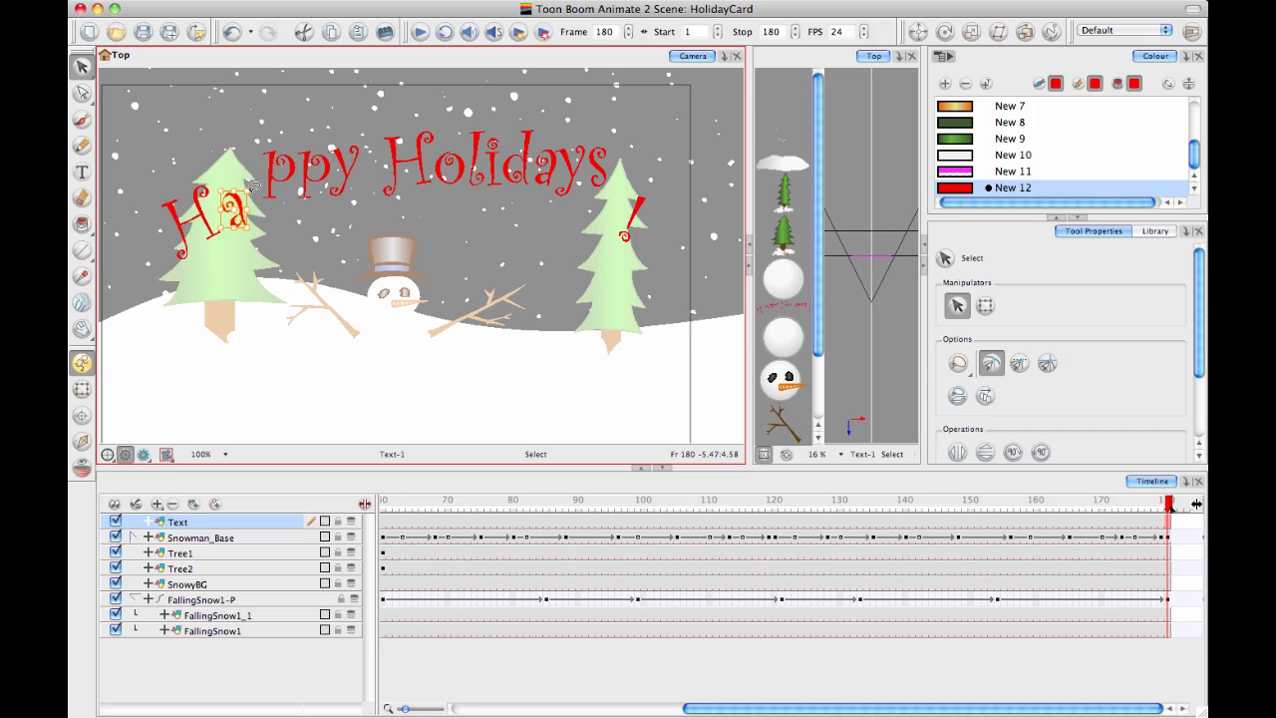
{"action": "left_click", "coordinate": [299, 279]}
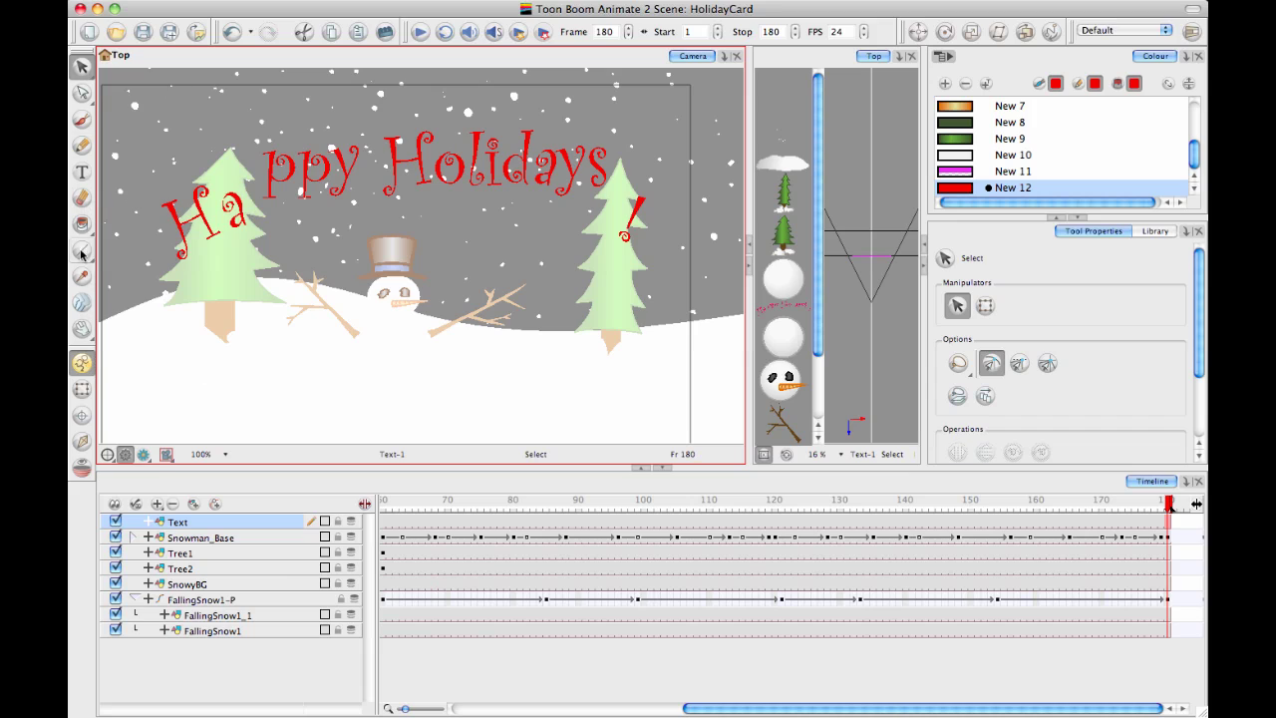
- With the Line tool active, add a new colour swatch and make it a solid light cyan blue
{"action": "left_click_drag", "start_coordinate": [83, 251], "coordinate": [126, 256]}
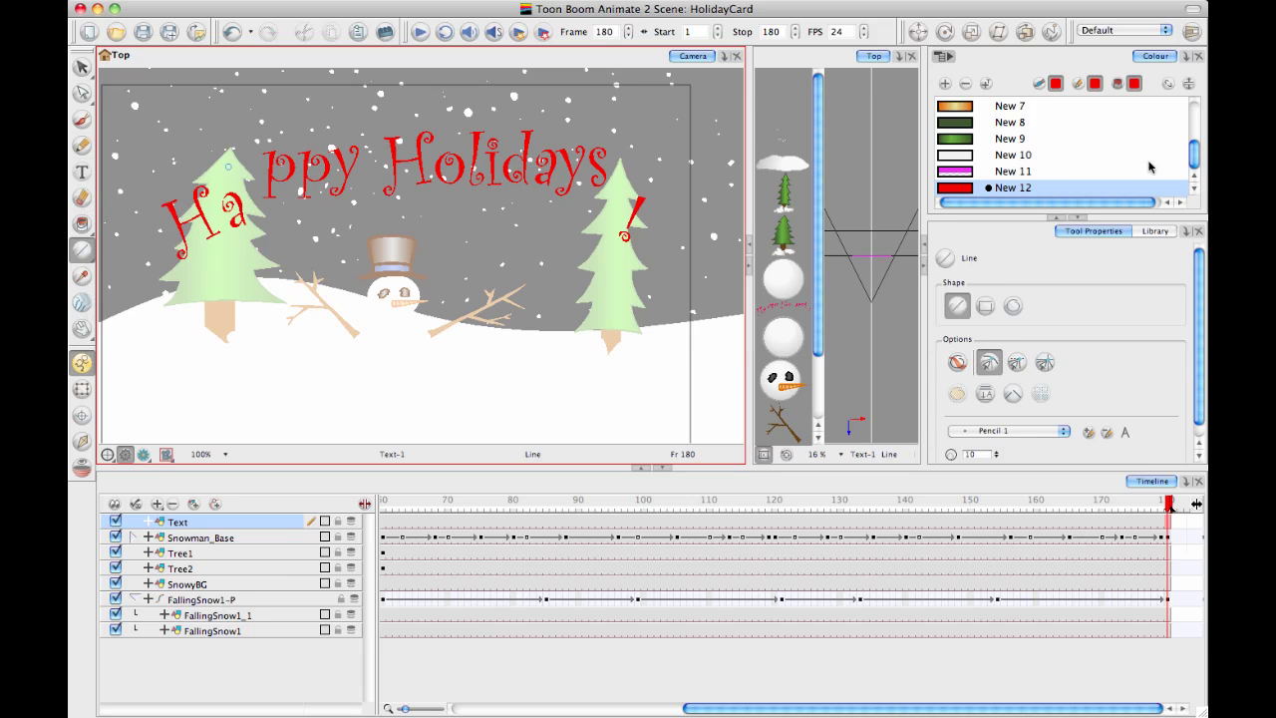
{"action": "left_click_drag", "start_coordinate": [1191, 150], "coordinate": [1178, 191]}
{"action": "left_click", "coordinate": [943, 86]}
{"action": "double_click", "coordinate": [957, 187]}
{"action": "left_click", "coordinate": [620, 197]}
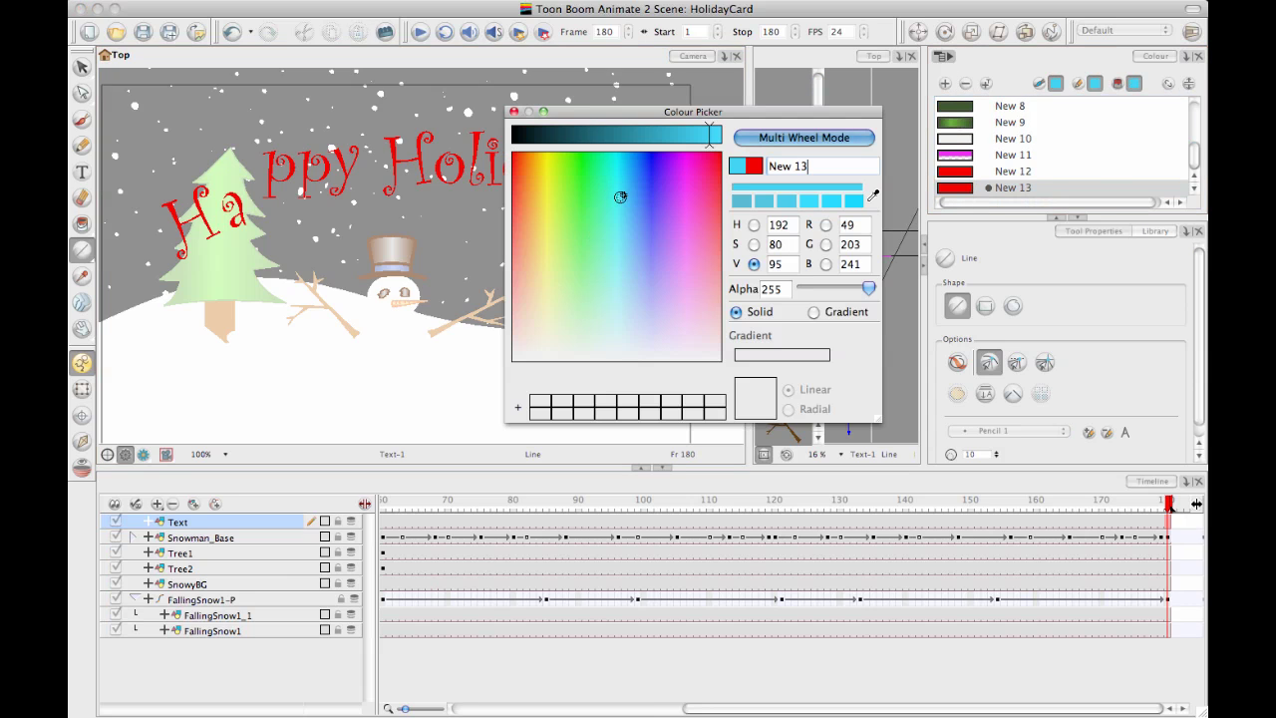
{"action": "left_click", "coordinate": [514, 110]}
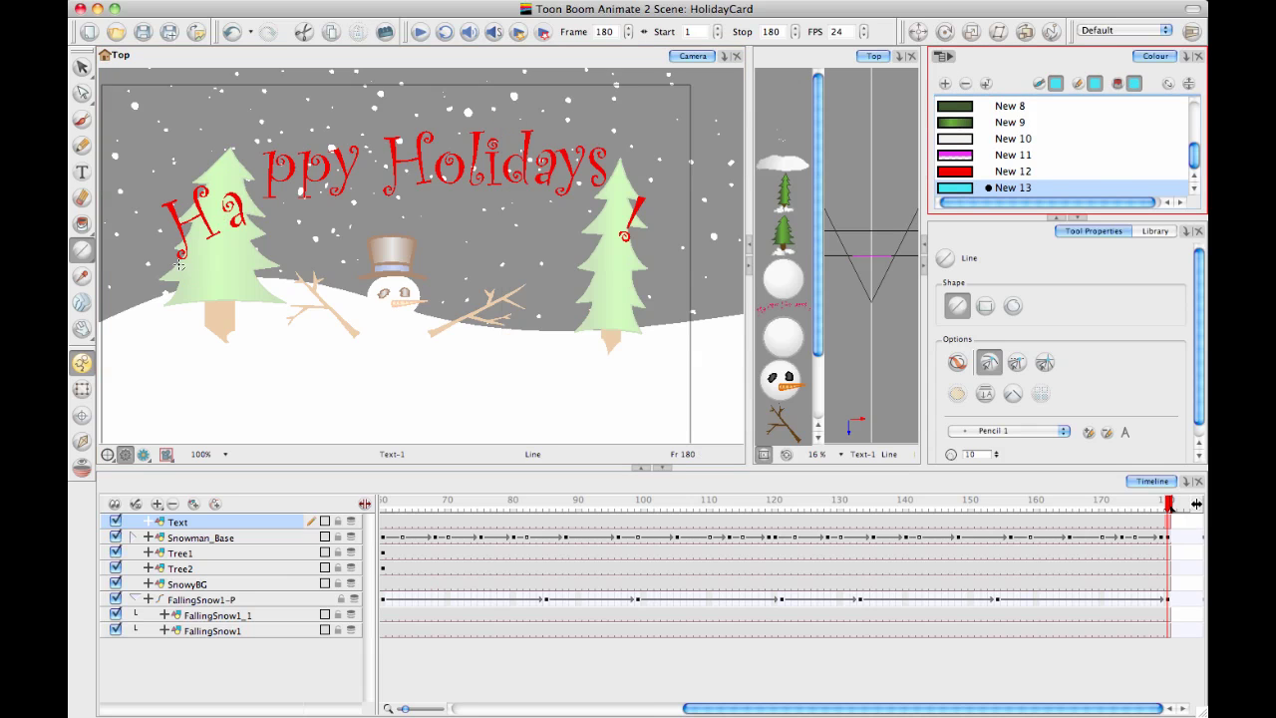
- Draw a horizontal line from below the H to below the exclamation mark and bend it upward into an arc
{"action": "mouse_move", "coordinate": [179, 264]}
{"action": "left_mouse_down"}
{"action": "mouse_move", "coordinate": [582, 241]}
{"action": "mouse_move", "coordinate": [596, 264]}
{"action": "left_mouse_up"}
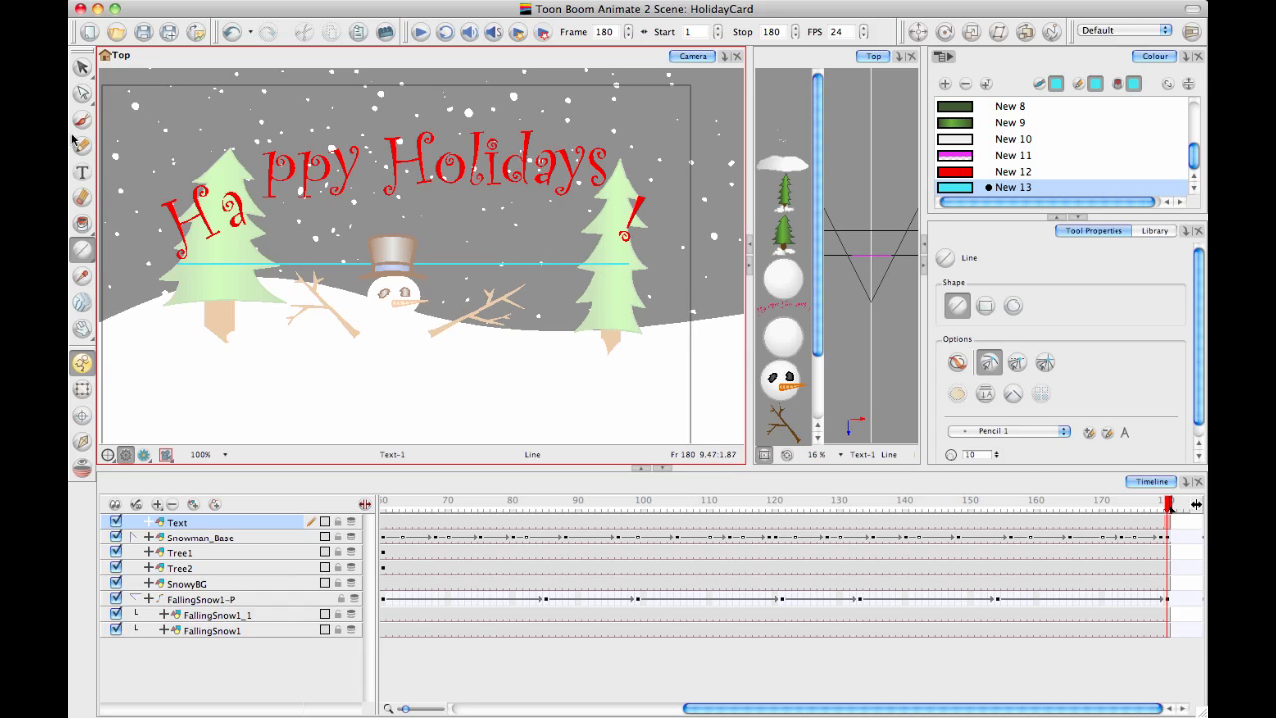
{"action": "left_click", "coordinate": [82, 92]}
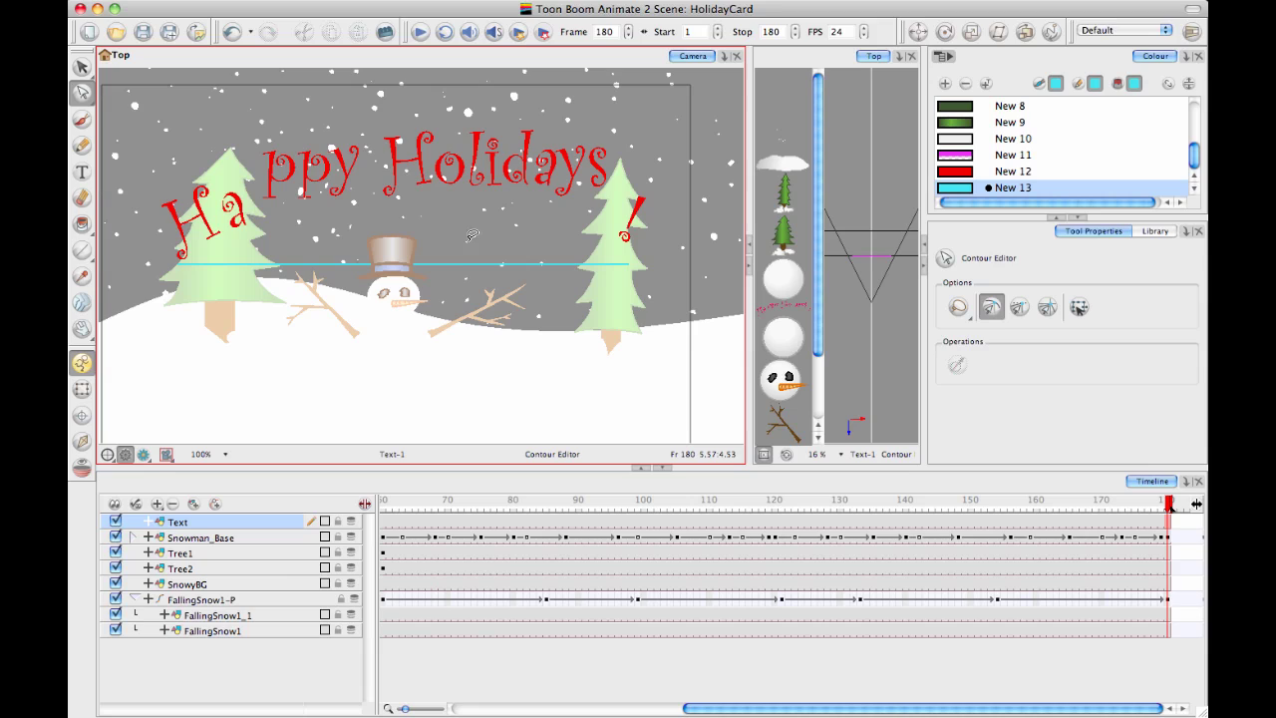
{"action": "left_click_drag", "start_coordinate": [444, 267], "coordinate": [435, 172]}
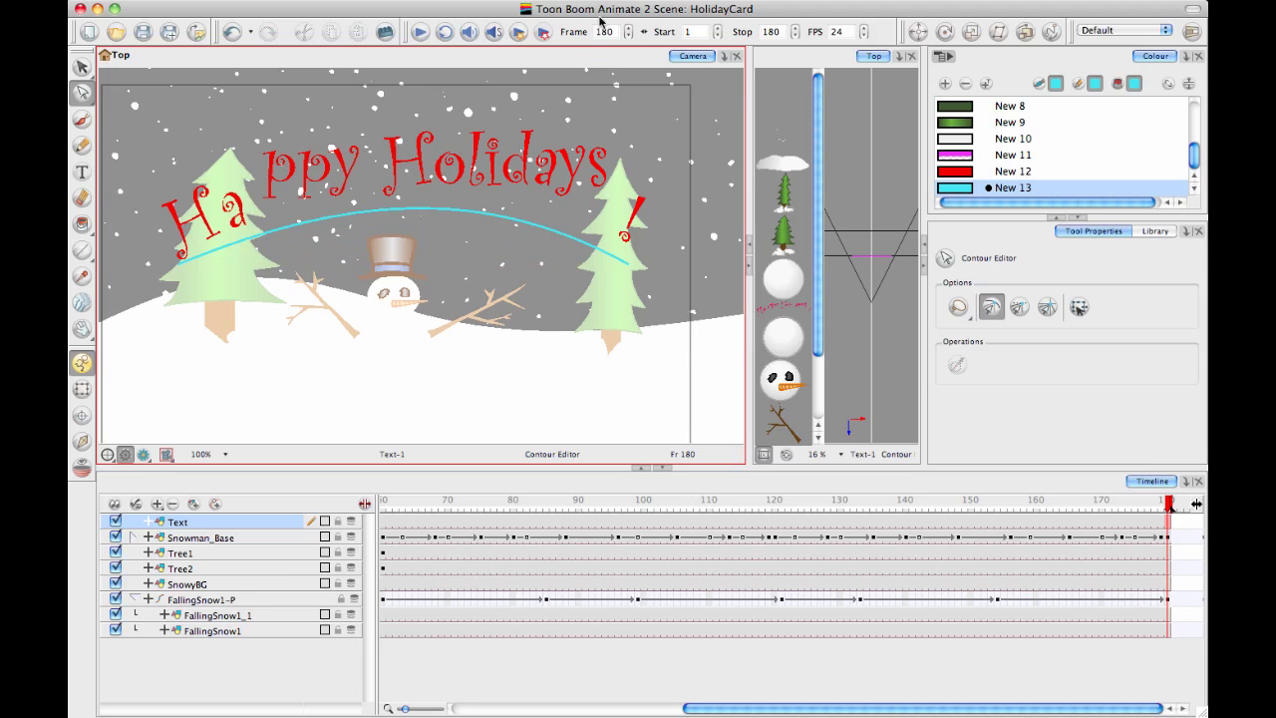
- Select the exclamation mark and move it down so it sits at the right end of the blue arc
{"action": "key", "text": "alt+s"}
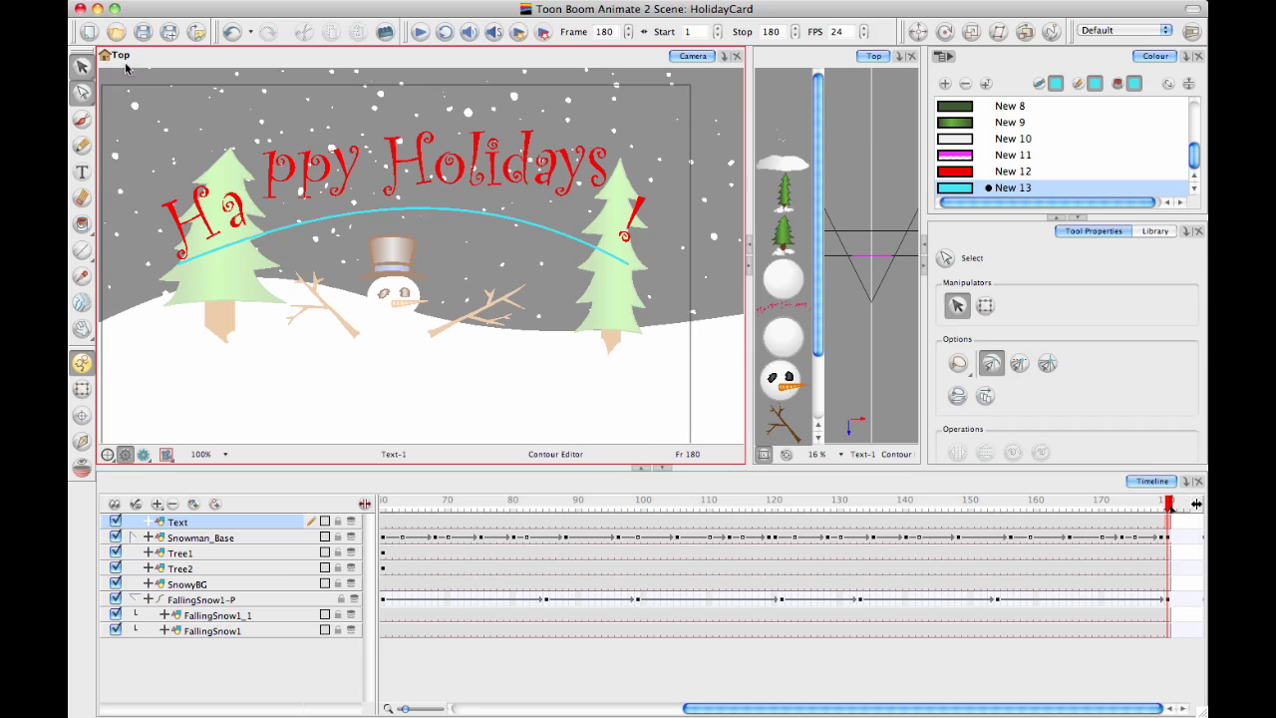
{"action": "left_click", "coordinate": [640, 224]}
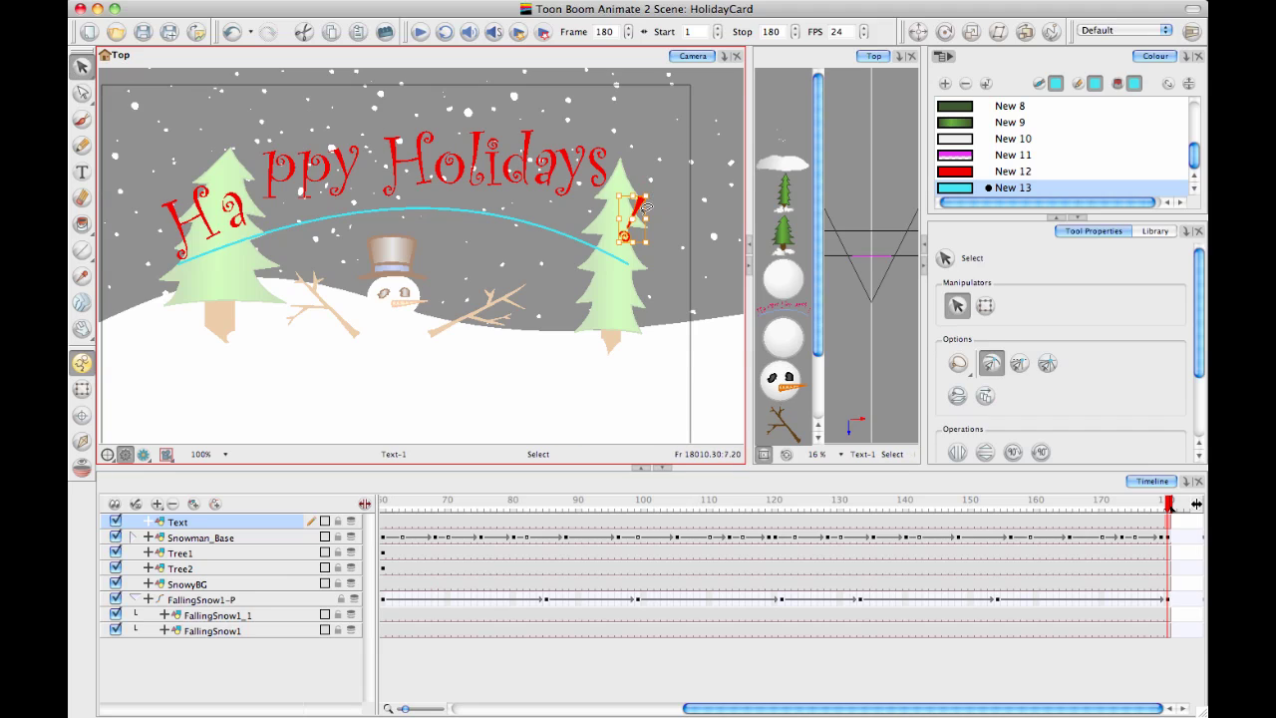
{"action": "left_click_drag", "start_coordinate": [625, 239], "coordinate": [642, 226]}
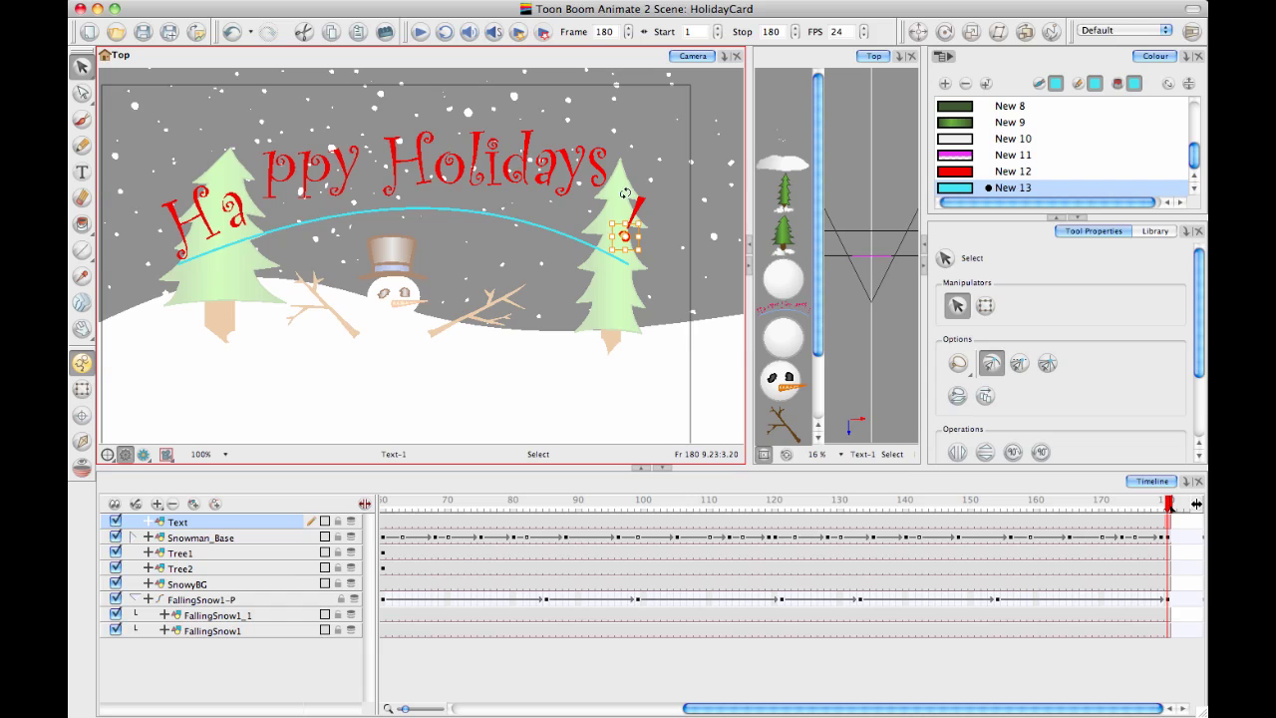
{"action": "left_click", "coordinate": [669, 189]}
{"action": "key", "text": "2"}
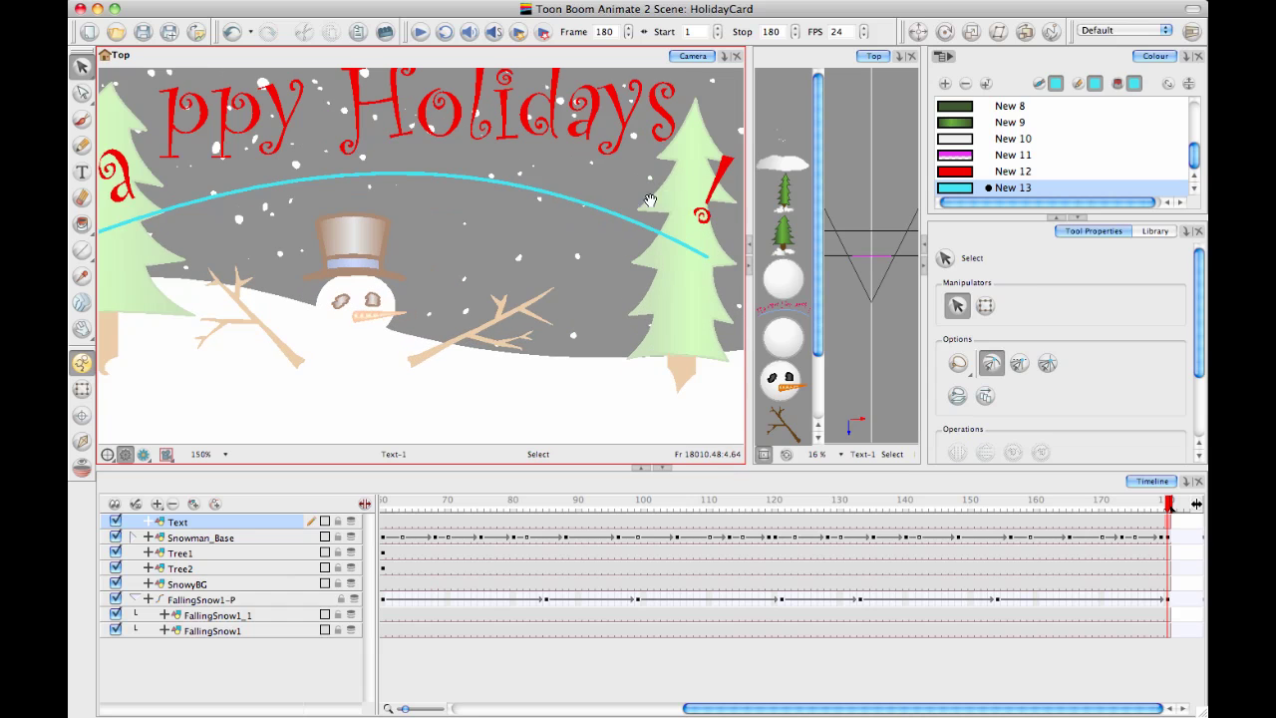
{"action": "left_click_drag", "start_coordinate": [650, 199], "coordinate": [532, 208]}
{"action": "left_click", "coordinate": [605, 184]}
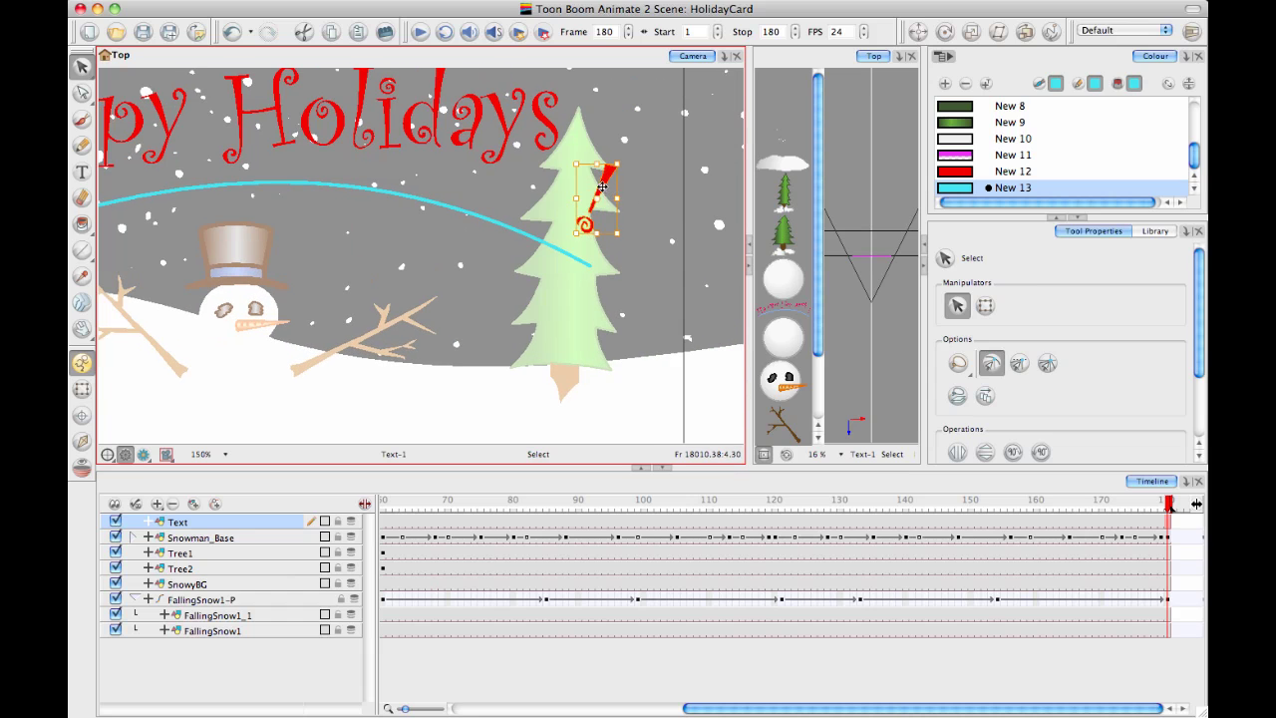
{"action": "left_click_drag", "start_coordinate": [602, 187], "coordinate": [602, 202]}
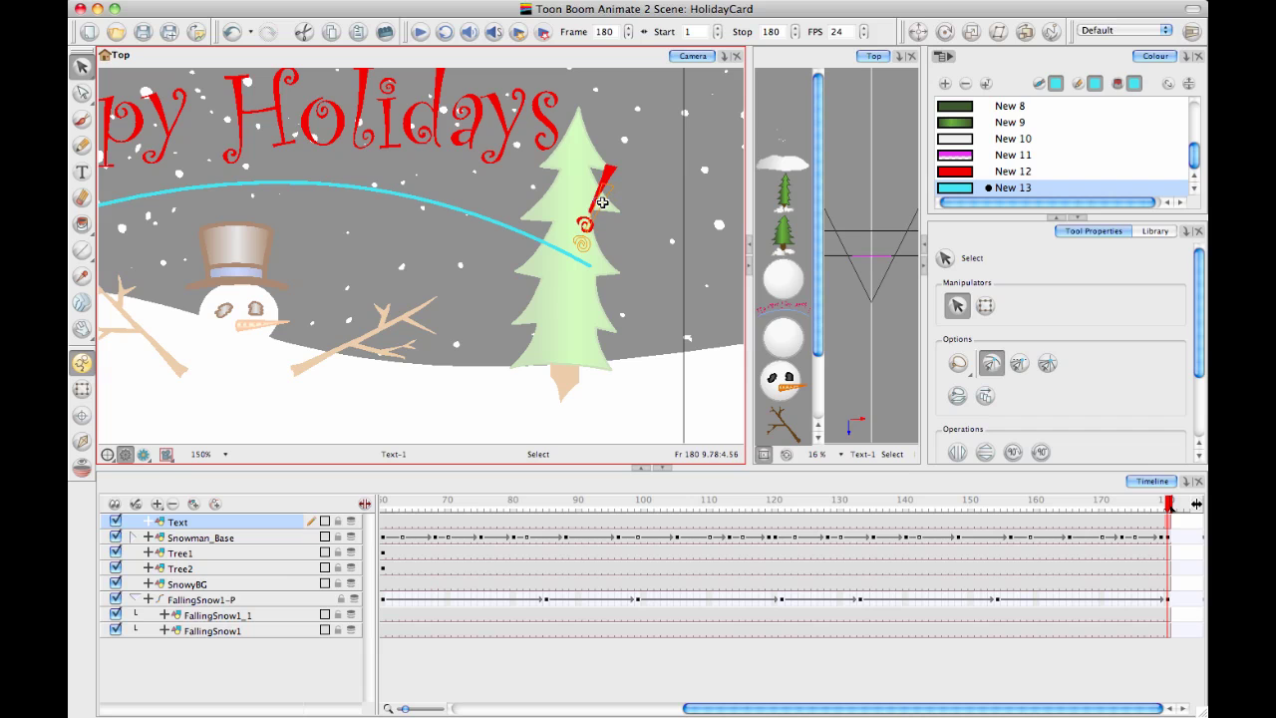
{"action": "scroll", "coordinate": [478, 157], "scroll_direction": "left", "scroll_amount": 6}
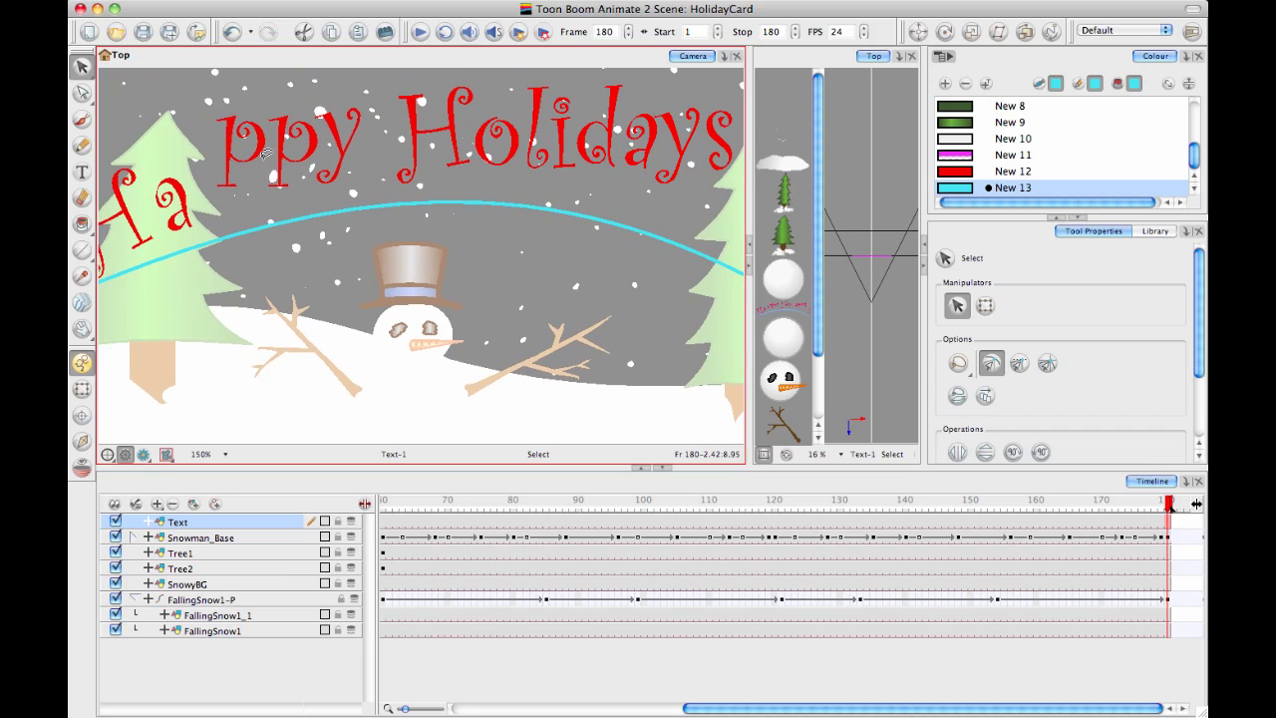
- Lower both letters "p" of "Happy" towards the blue arc, tilting them to follow its curve
{"action": "mouse_move", "coordinate": [225, 199]}
{"action": "left_mouse_down"}
{"action": "mouse_move", "coordinate": [237, 132]}
{"action": "mouse_move", "coordinate": [227, 189]}
{"action": "left_mouse_up"}
{"action": "left_click_drag", "start_coordinate": [229, 179], "coordinate": [230, 180]}
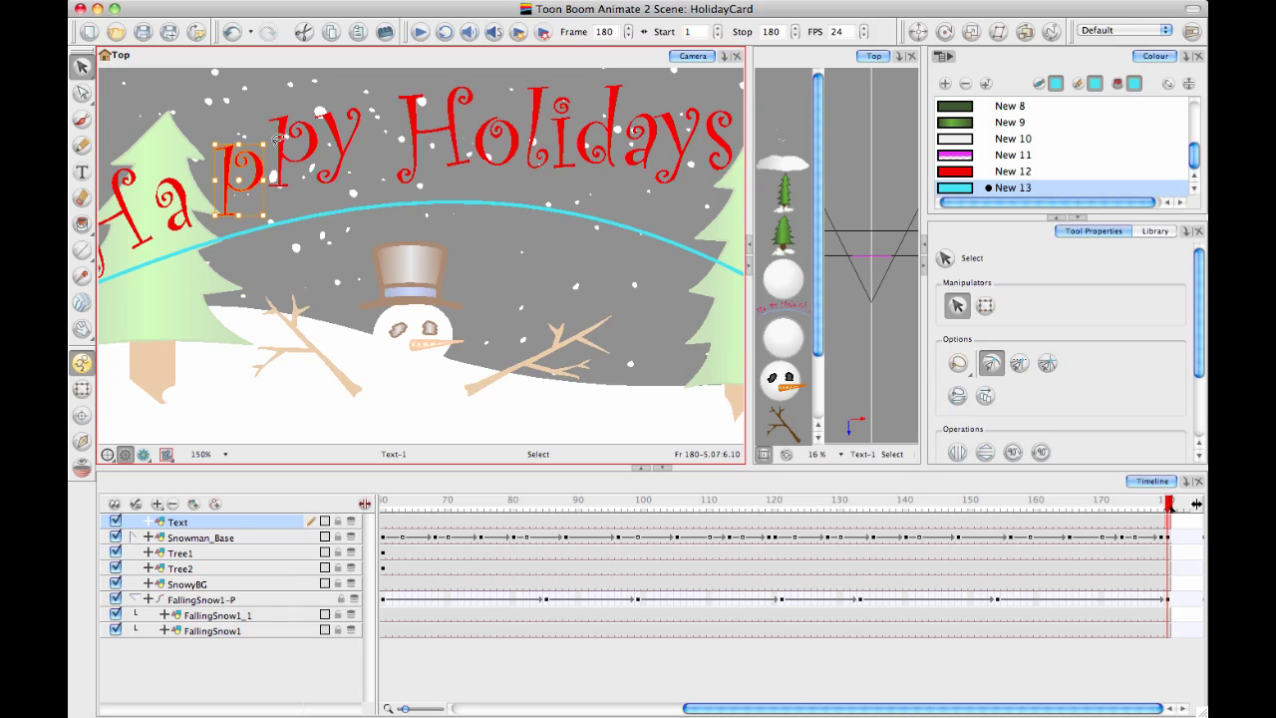
{"action": "mouse_move", "coordinate": [272, 133]}
{"action": "left_mouse_down"}
{"action": "mouse_move", "coordinate": [259, 116]}
{"action": "mouse_move", "coordinate": [263, 128]}
{"action": "left_mouse_up"}
{"action": "left_click_drag", "start_coordinate": [253, 181], "coordinate": [237, 186]}
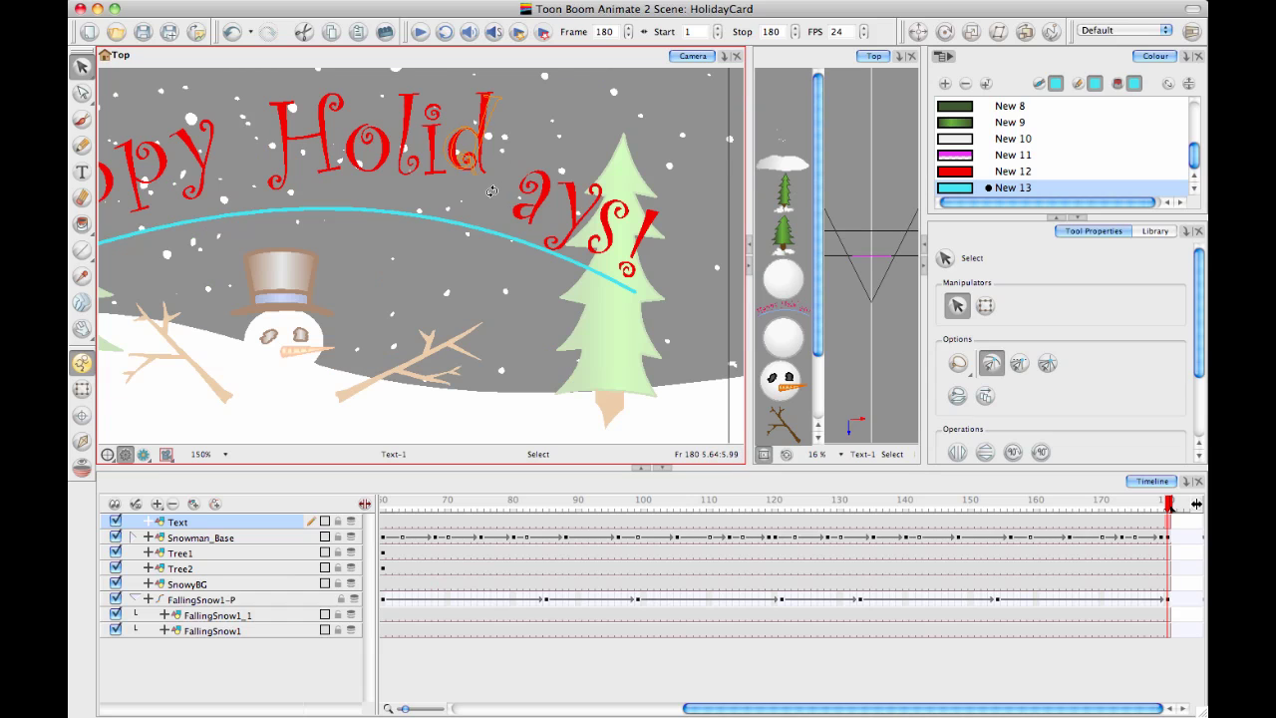
- Lower and tilt the letters "d", "i", "l", "o" and the capital "H" of "Holidays" so they follow the blue arc
{"action": "left_click", "coordinate": [463, 136]}
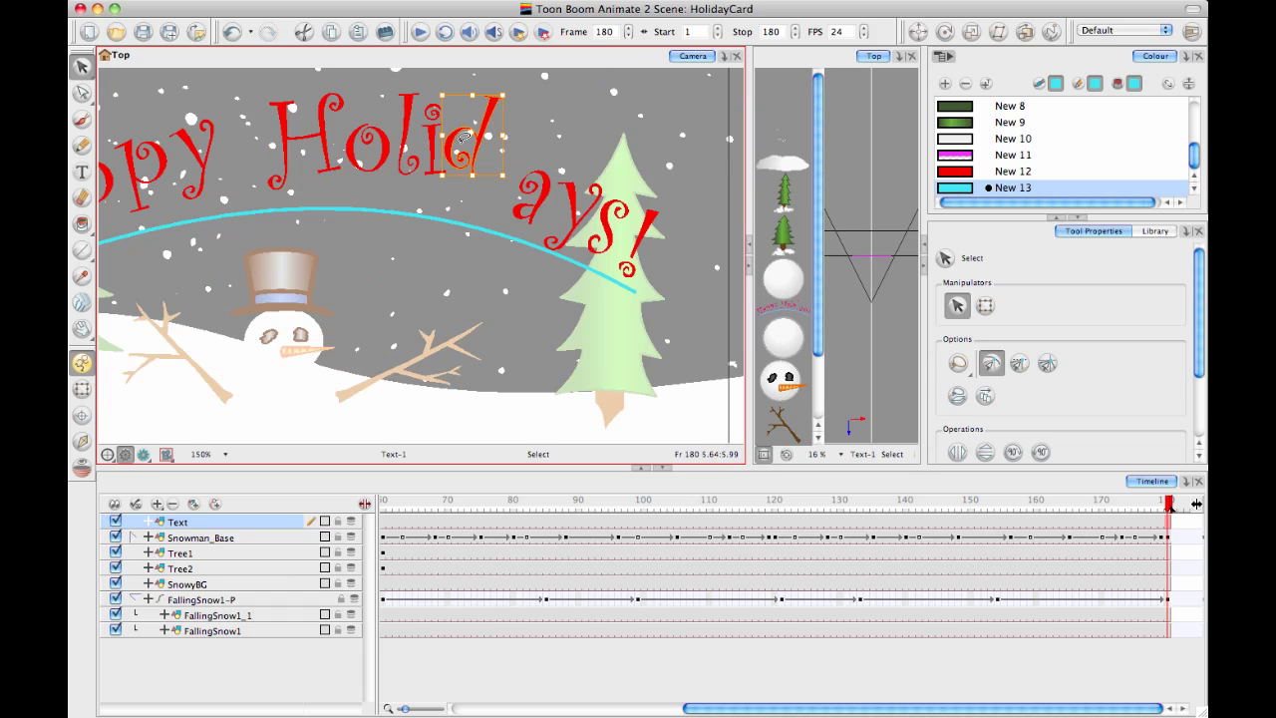
{"action": "left_click_drag", "start_coordinate": [451, 149], "coordinate": [469, 188]}
{"action": "left_click", "coordinate": [439, 176]}
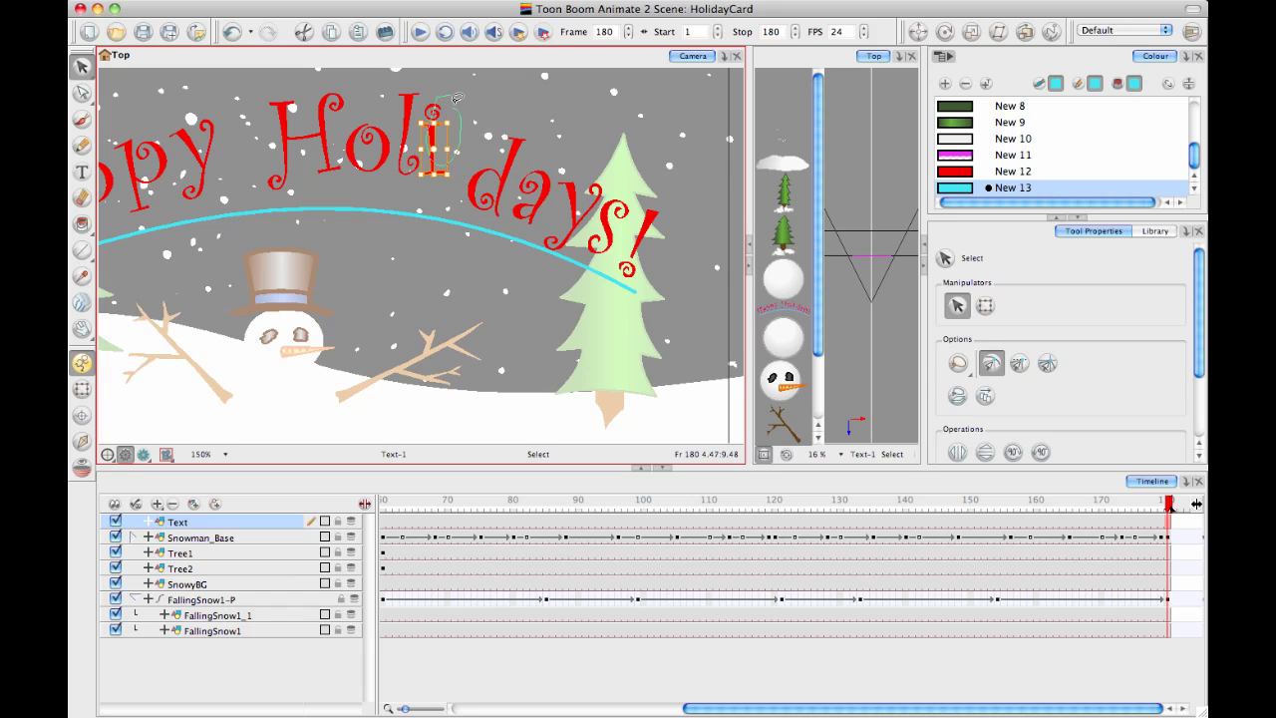
{"action": "mouse_move", "coordinate": [458, 97]}
{"action": "left_mouse_down"}
{"action": "mouse_move", "coordinate": [438, 152]}
{"action": "mouse_move", "coordinate": [469, 134]}
{"action": "mouse_move", "coordinate": [461, 129]}
{"action": "mouse_move", "coordinate": [446, 151]}
{"action": "mouse_move", "coordinate": [524, 129]}
{"action": "mouse_move", "coordinate": [434, 159]}
{"action": "mouse_move", "coordinate": [402, 135]}
{"action": "mouse_move", "coordinate": [396, 159]}
{"action": "left_mouse_up"}
{"action": "left_click", "coordinate": [490, 113]}
{"action": "left_click", "coordinate": [441, 135]}
{"action": "left_click", "coordinate": [407, 126]}
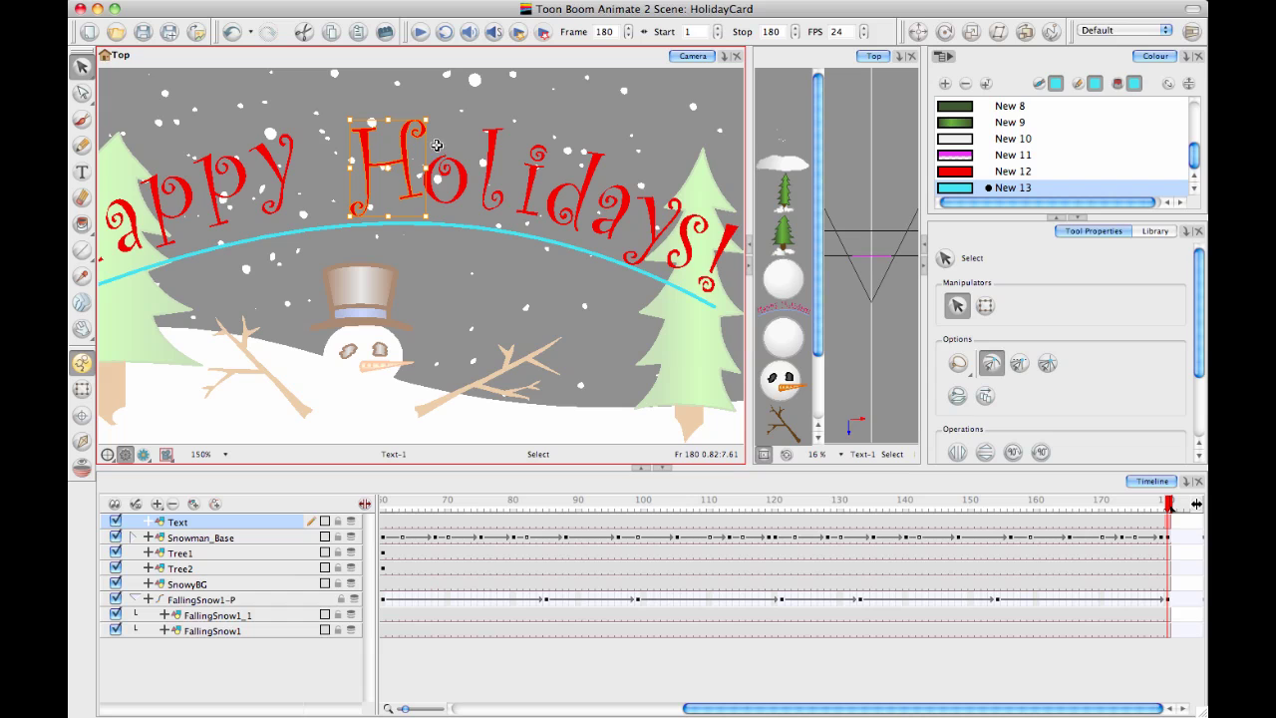
{"action": "left_click", "coordinate": [462, 100]}
- Nudge the letter "y" of "Happy" slightly so it lines up with its neighbours along the arc, and deselect it
{"action": "scroll", "coordinate": [551, 247], "scroll_direction": "down", "scroll_amount": 2}
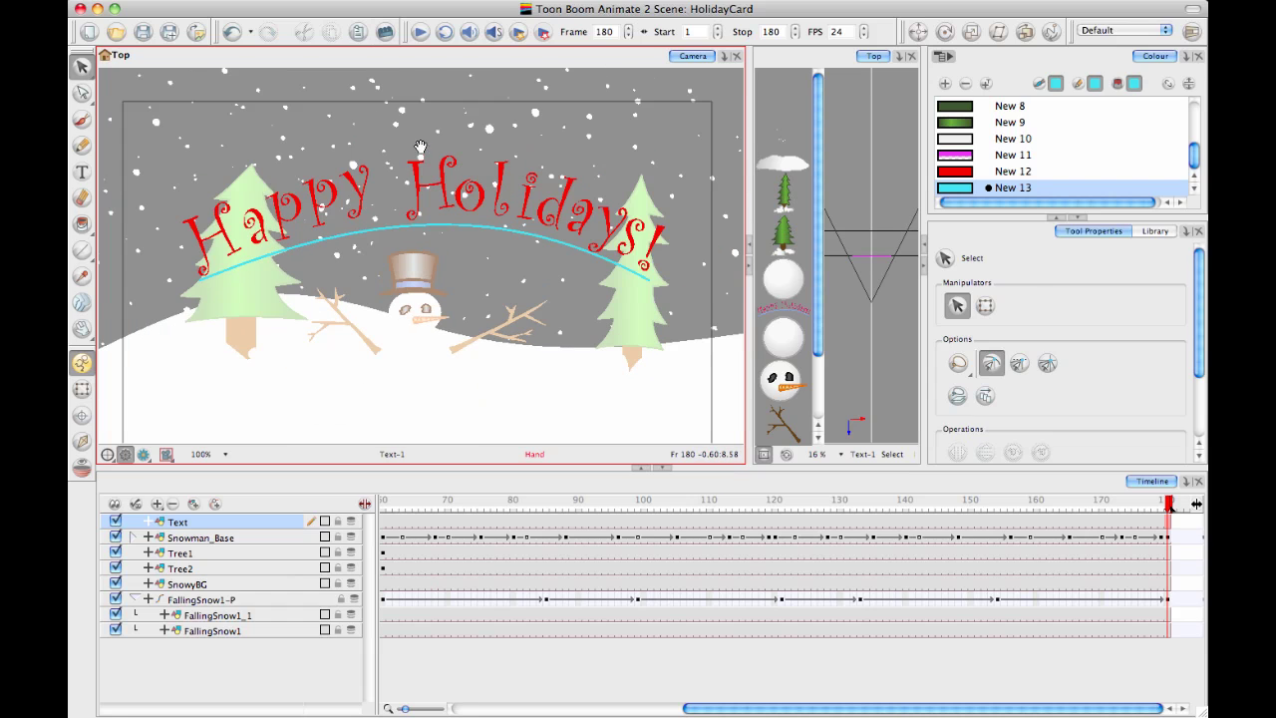
{"action": "mouse_move", "coordinate": [378, 182]}
{"action": "left_mouse_down"}
{"action": "mouse_move", "coordinate": [396, 171]}
{"action": "mouse_move", "coordinate": [369, 176]}
{"action": "left_mouse_up"}
{"action": "left_click", "coordinate": [375, 170]}
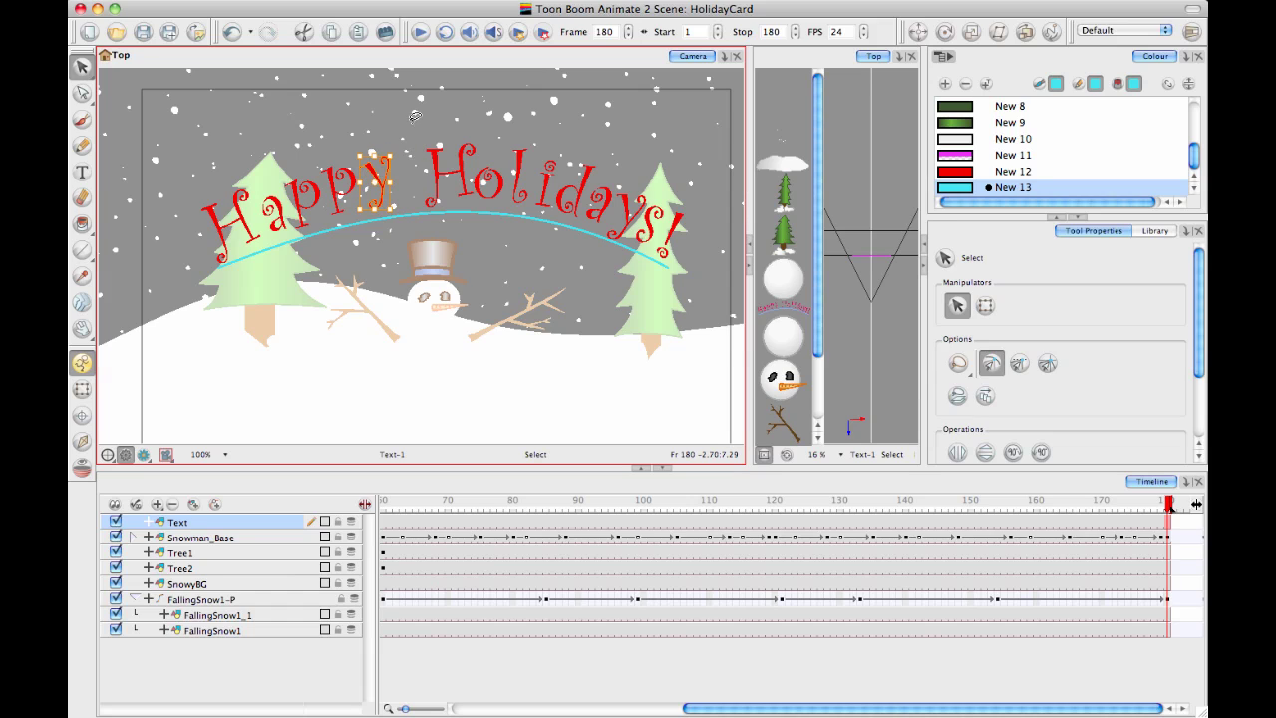
{"action": "left_click", "coordinate": [415, 118]}
{"action": "left_click_drag", "start_coordinate": [415, 118], "coordinate": [421, 100]}
{"action": "left_click_drag", "start_coordinate": [552, 427], "coordinate": [553, 416]}
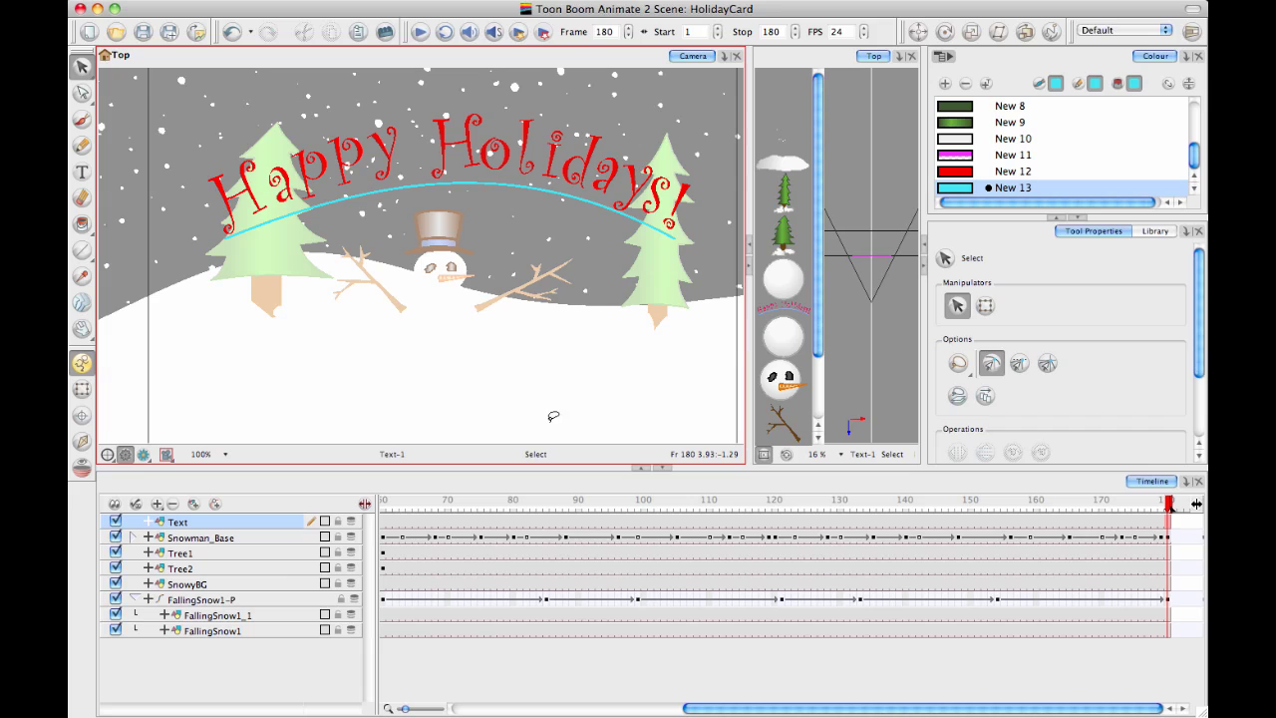
- Delete the blue arc guide line beneath the greeting
{"action": "key", "text": "ctrl+a"}
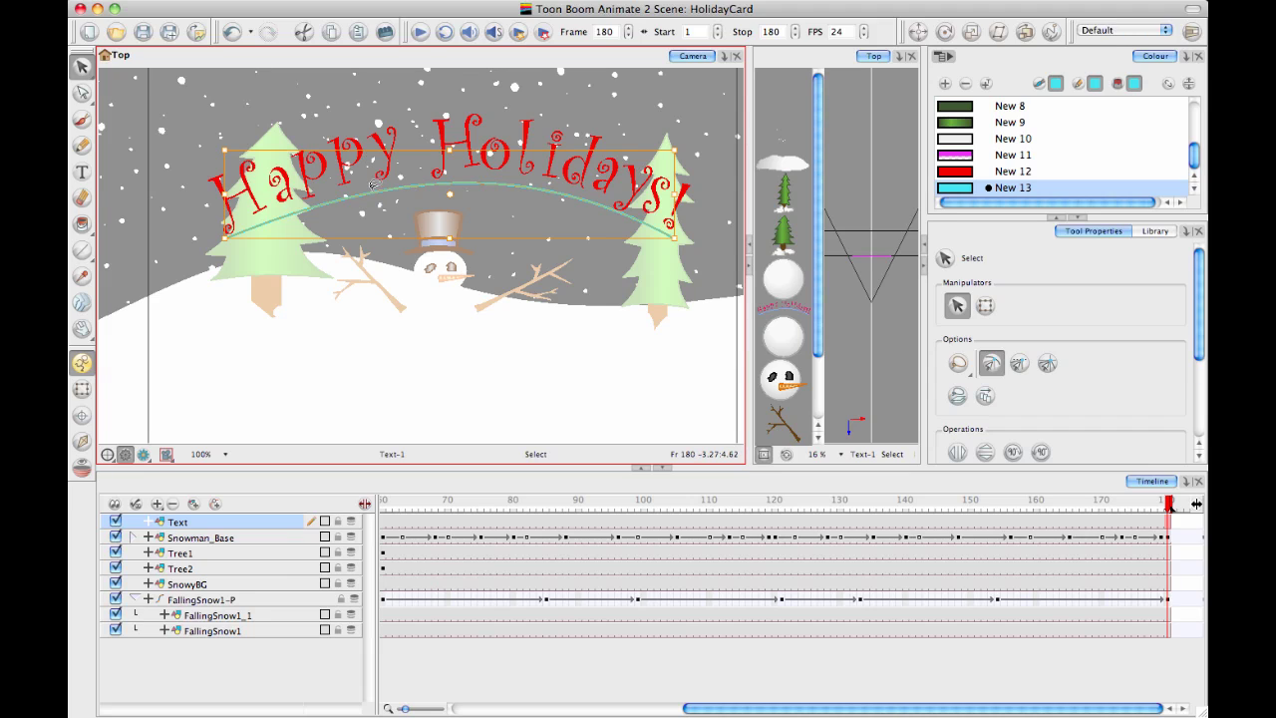
{"action": "key", "text": "Escape"}
{"action": "left_click_drag", "start_coordinate": [628, 216], "coordinate": [618, 233]}
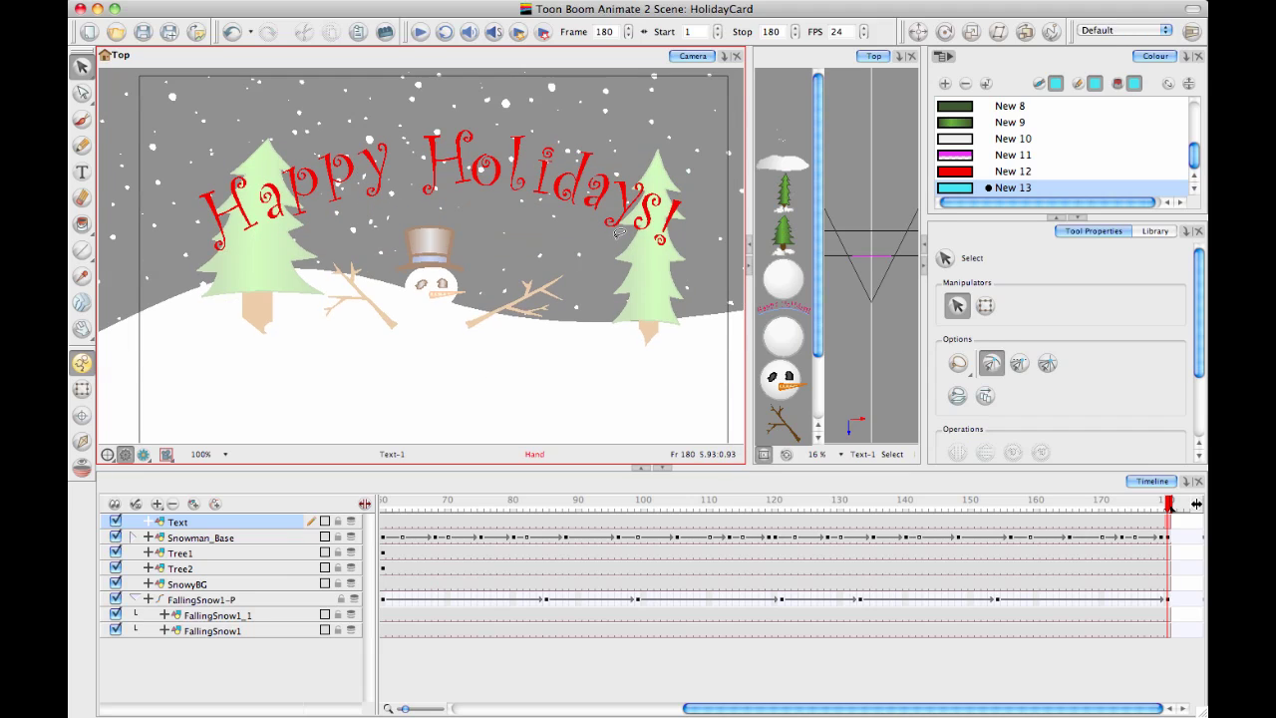
- Move the playhead back to frame 120
{"action": "left_click_drag", "start_coordinate": [1166, 508], "coordinate": [1195, 503]}
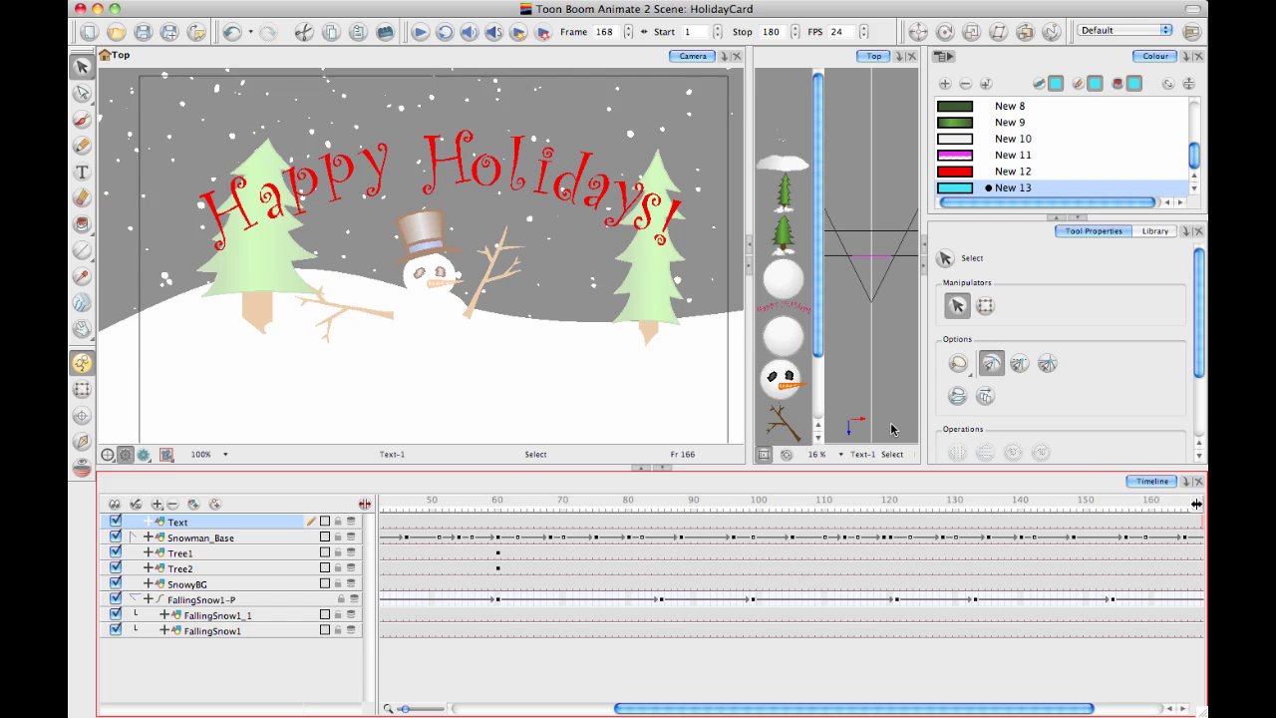
{"action": "left_click_drag", "start_coordinate": [967, 710], "coordinate": [1037, 710]}
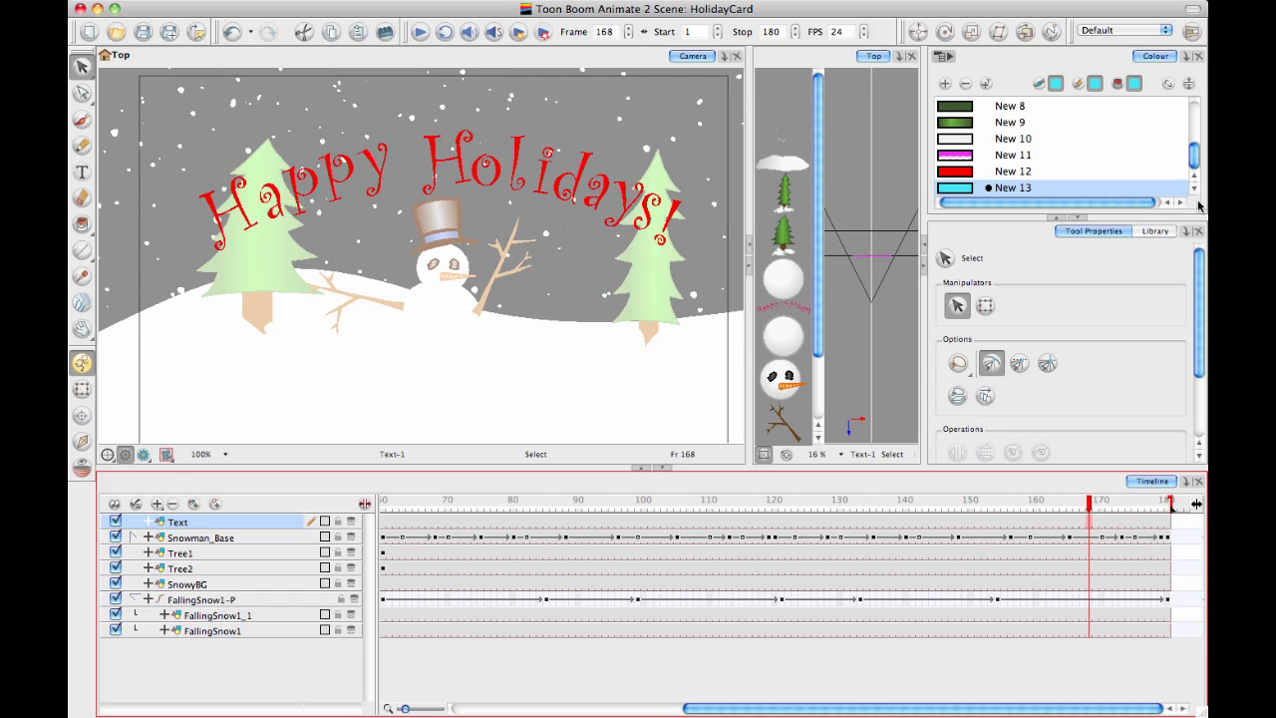
{"action": "left_click_drag", "start_coordinate": [1096, 503], "coordinate": [773, 520]}
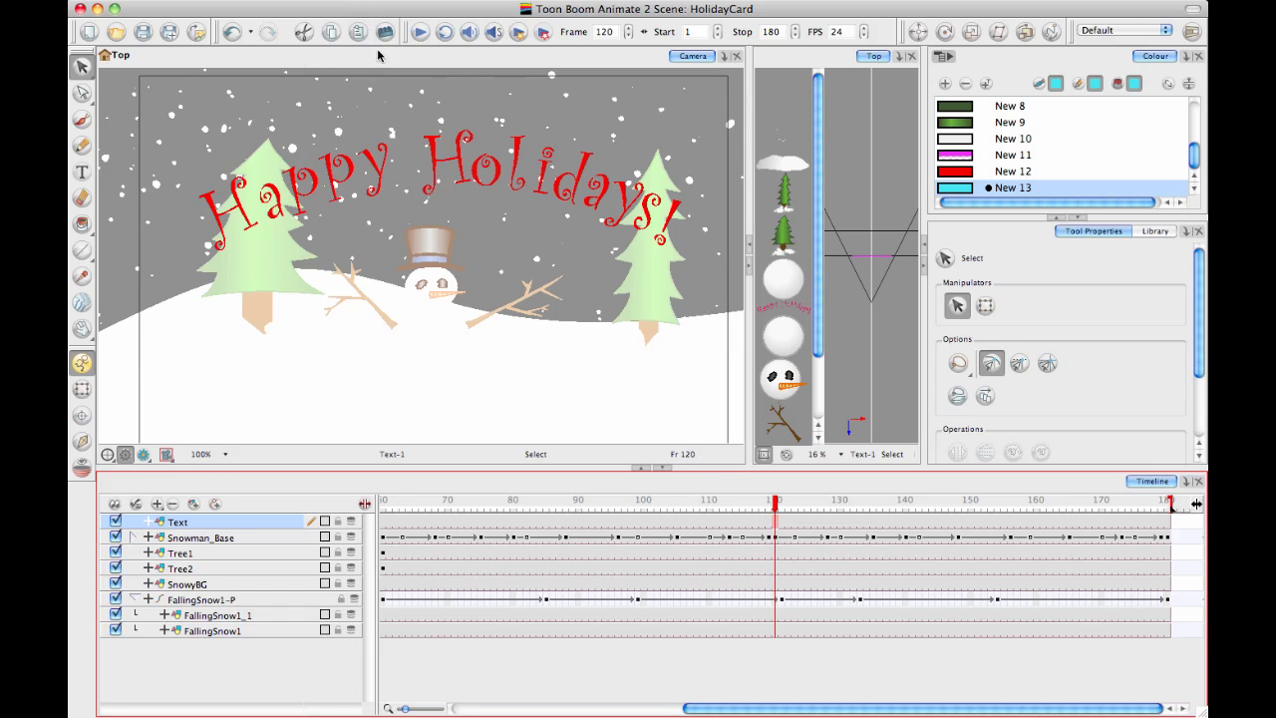
- Show the Timeline View toolbar
{"action": "left_click", "coordinate": [476, 3]}
{"action": "mouse_move", "coordinate": [546, 62]}
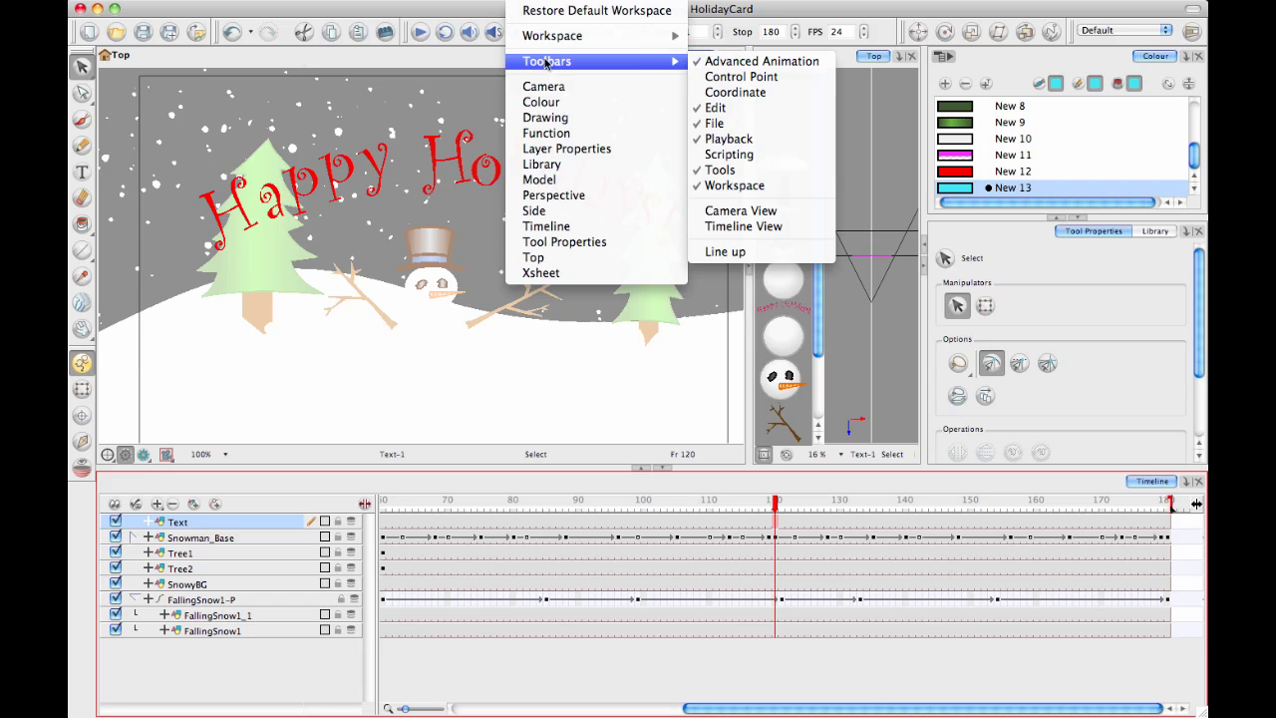
{"action": "left_click", "coordinate": [752, 227]}
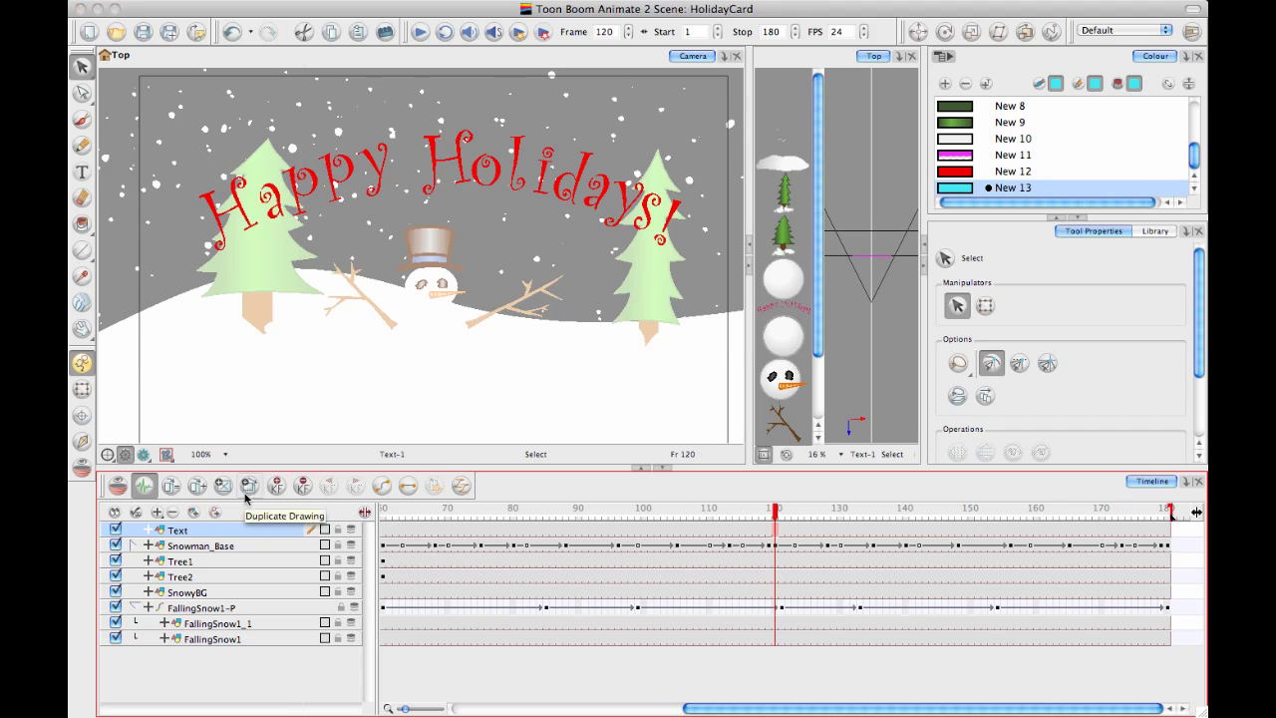
- Duplicate the Text layer's drawing at frame 120 and delete the exclamation mark from the drawing at frame 119
{"action": "left_click_drag", "start_coordinate": [772, 516], "coordinate": [767, 534]}
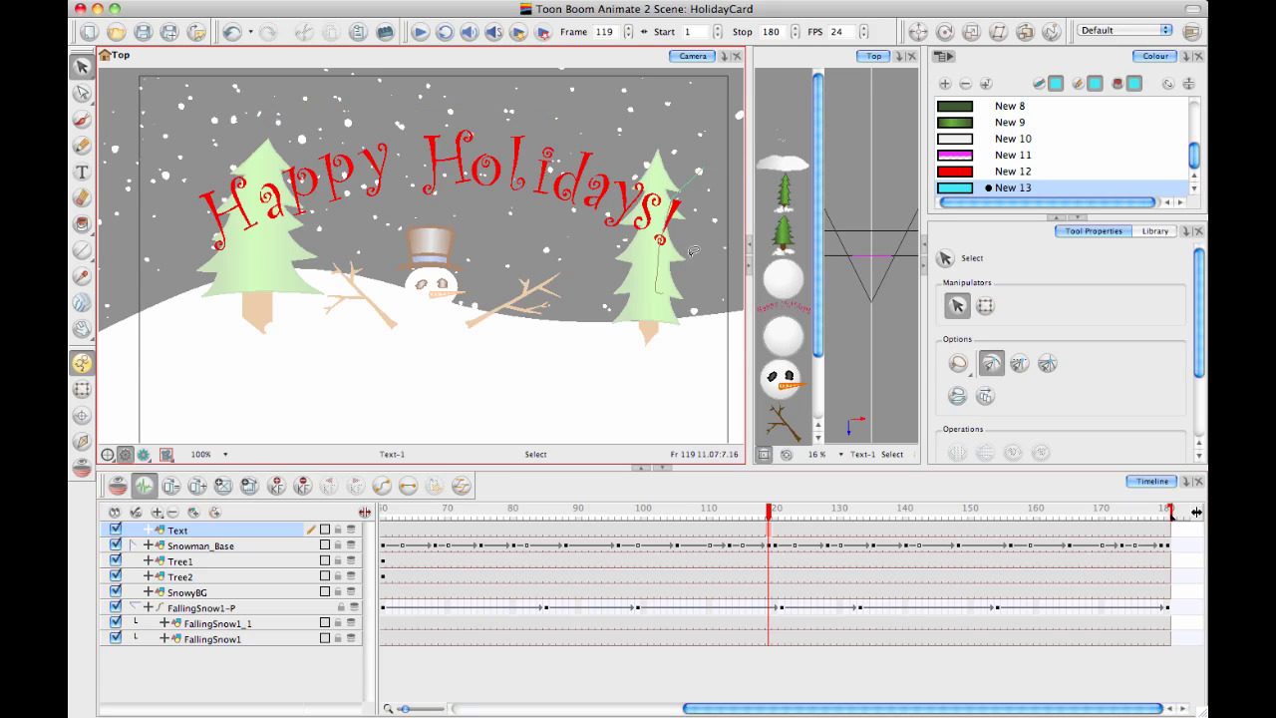
{"action": "left_click_drag", "start_coordinate": [693, 251], "coordinate": [701, 186]}
{"action": "key", "text": "Delete"}
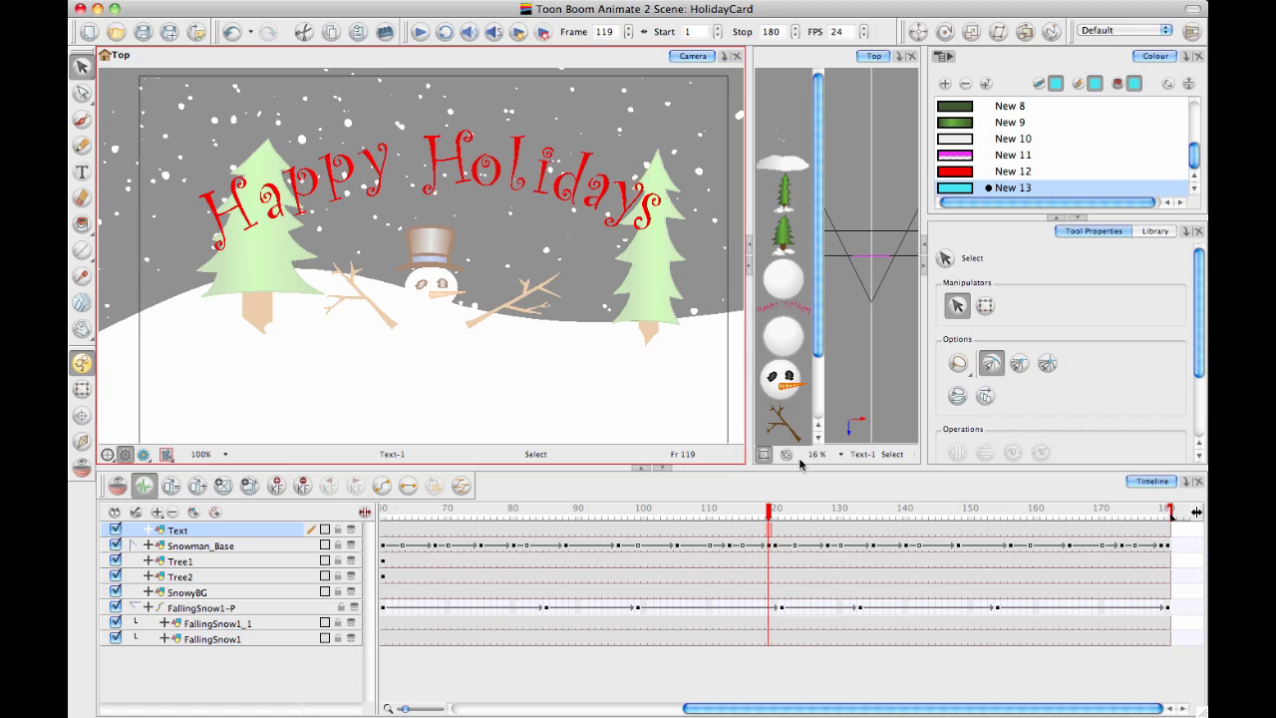
- Duplicate the Text layer's drawing at frame 110
{"action": "left_click", "coordinate": [705, 533]}
{"action": "left_click", "coordinate": [711, 531]}
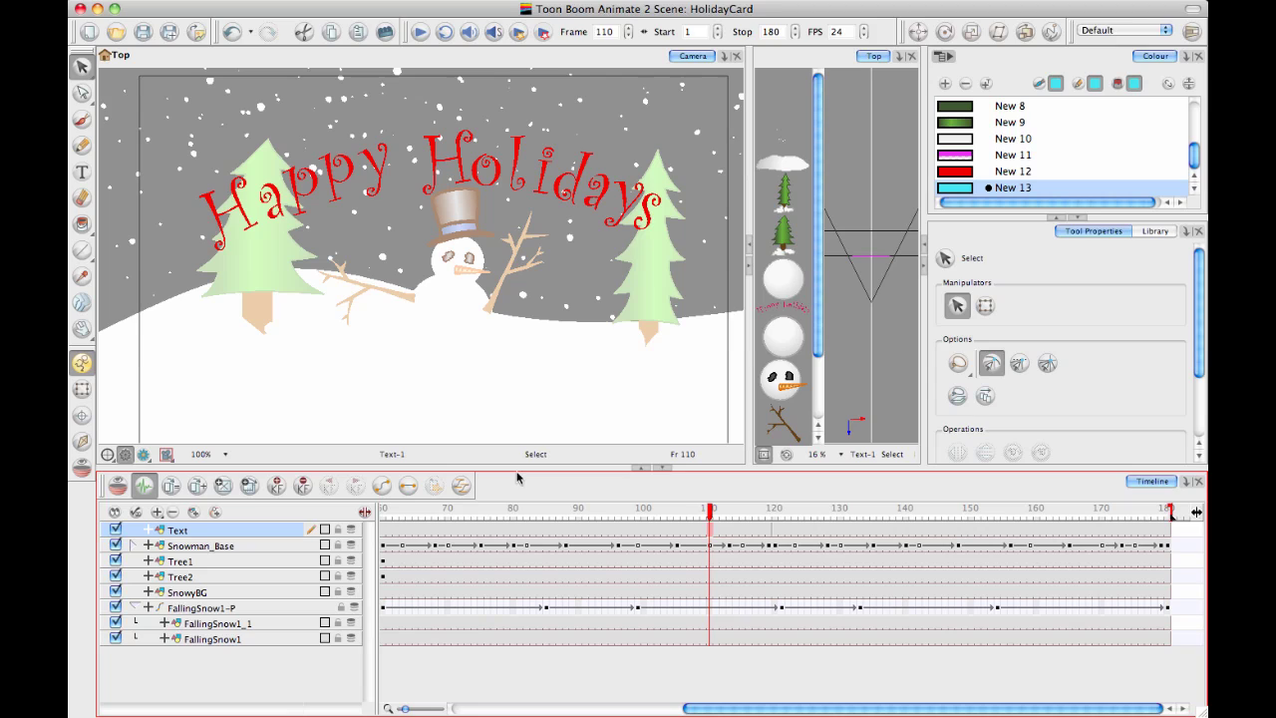
{"action": "left_click", "coordinate": [225, 486]}
{"action": "key", "text": "ctrl+z"}
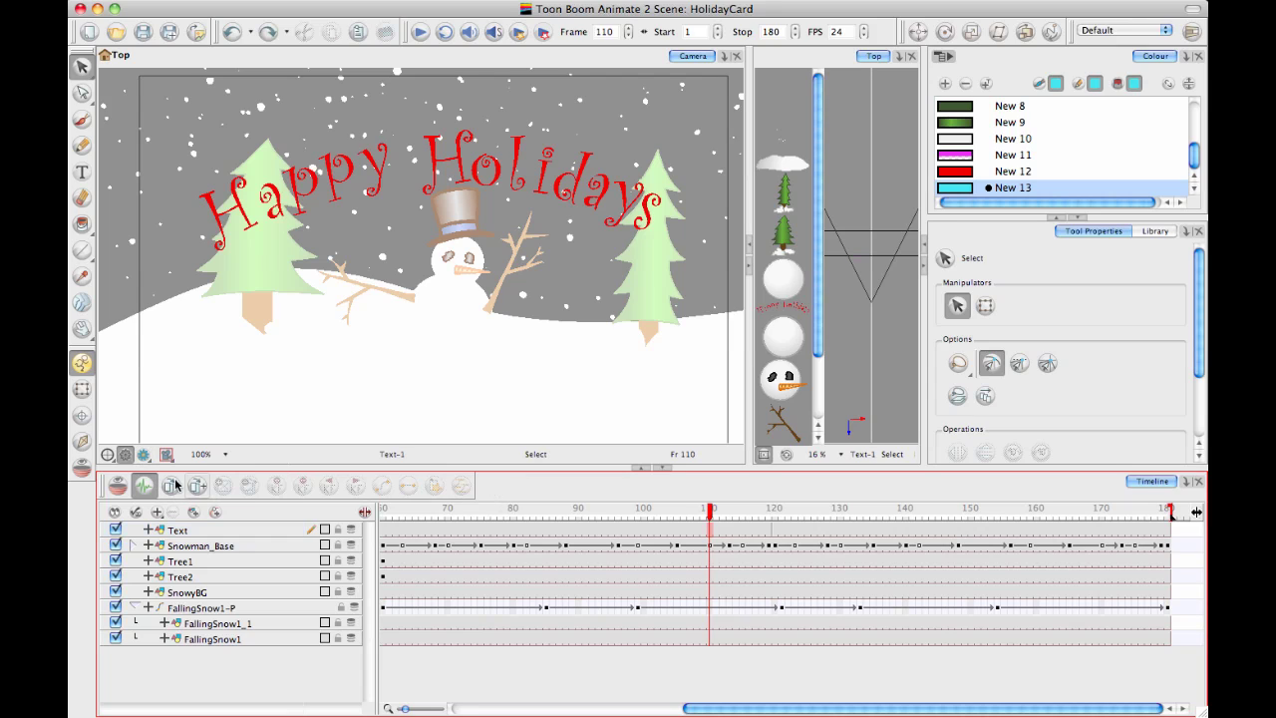
{"action": "left_click", "coordinate": [722, 530]}
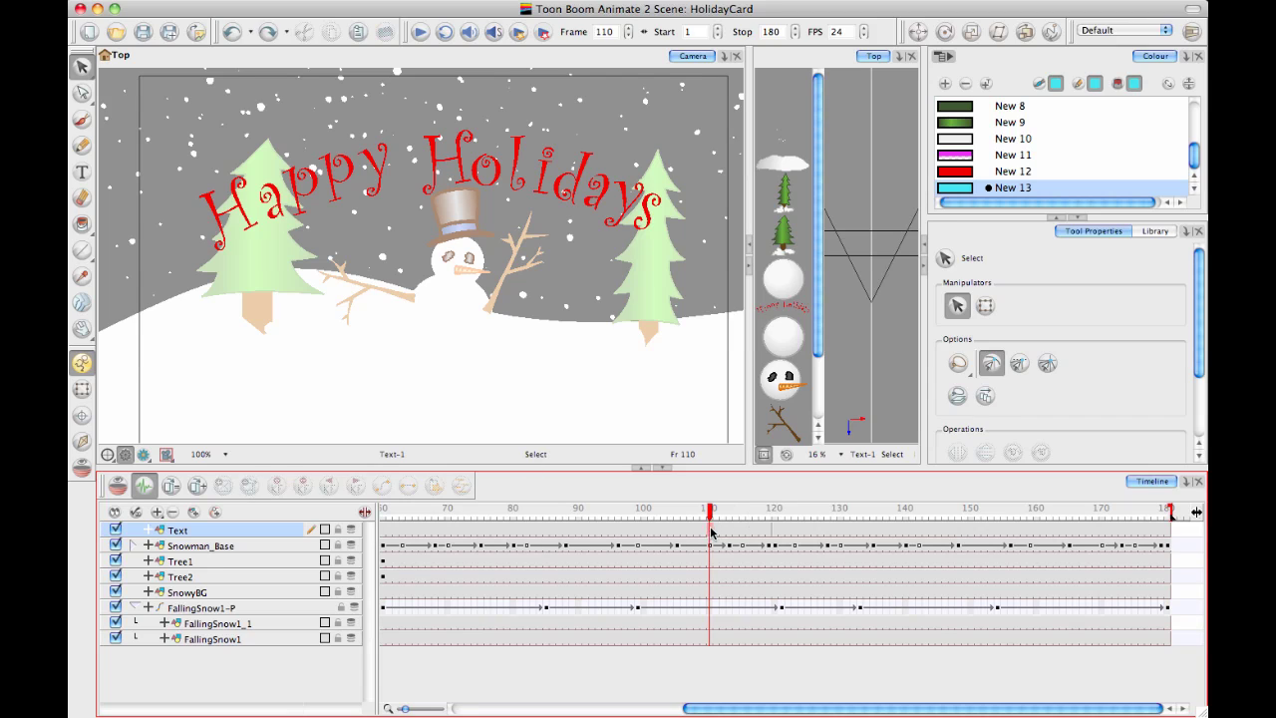
{"action": "left_click", "coordinate": [249, 485]}
- At frame 100 of the Text layer, delete the letter "s" from the end of the greeting
{"action": "left_click", "coordinate": [645, 530]}
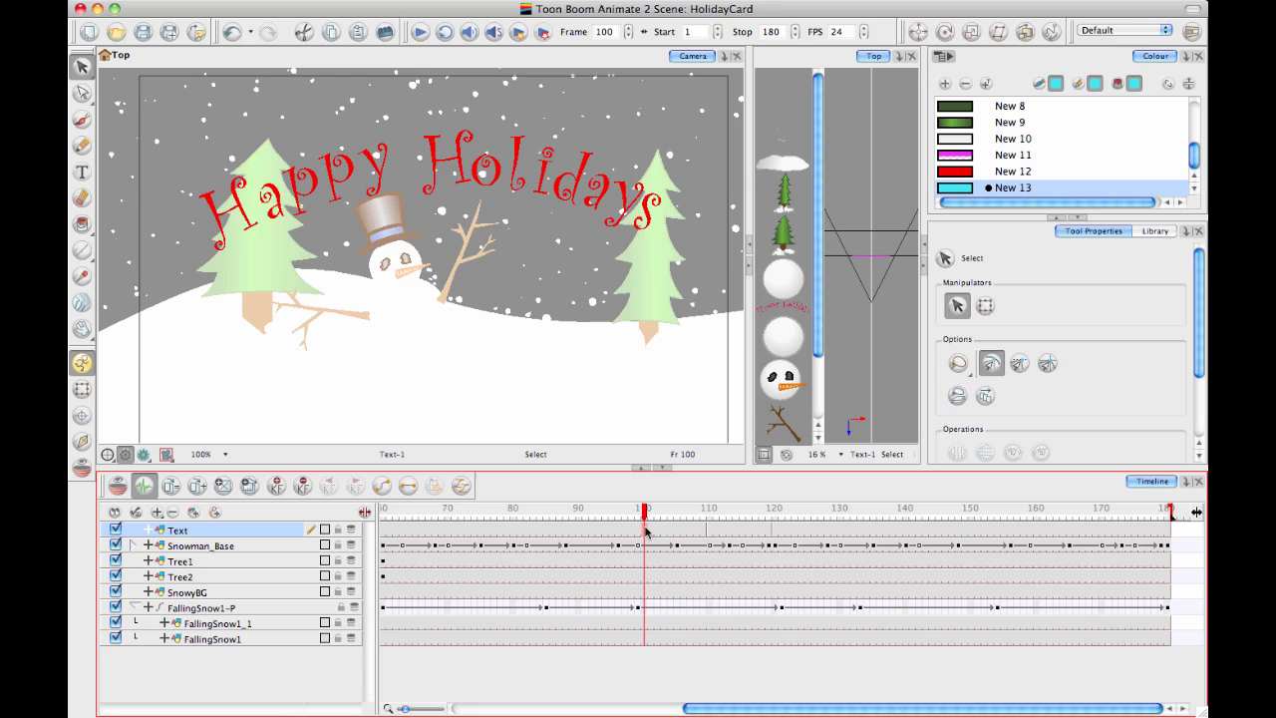
{"action": "left_click", "coordinate": [646, 205]}
{"action": "key", "text": "Delete"}
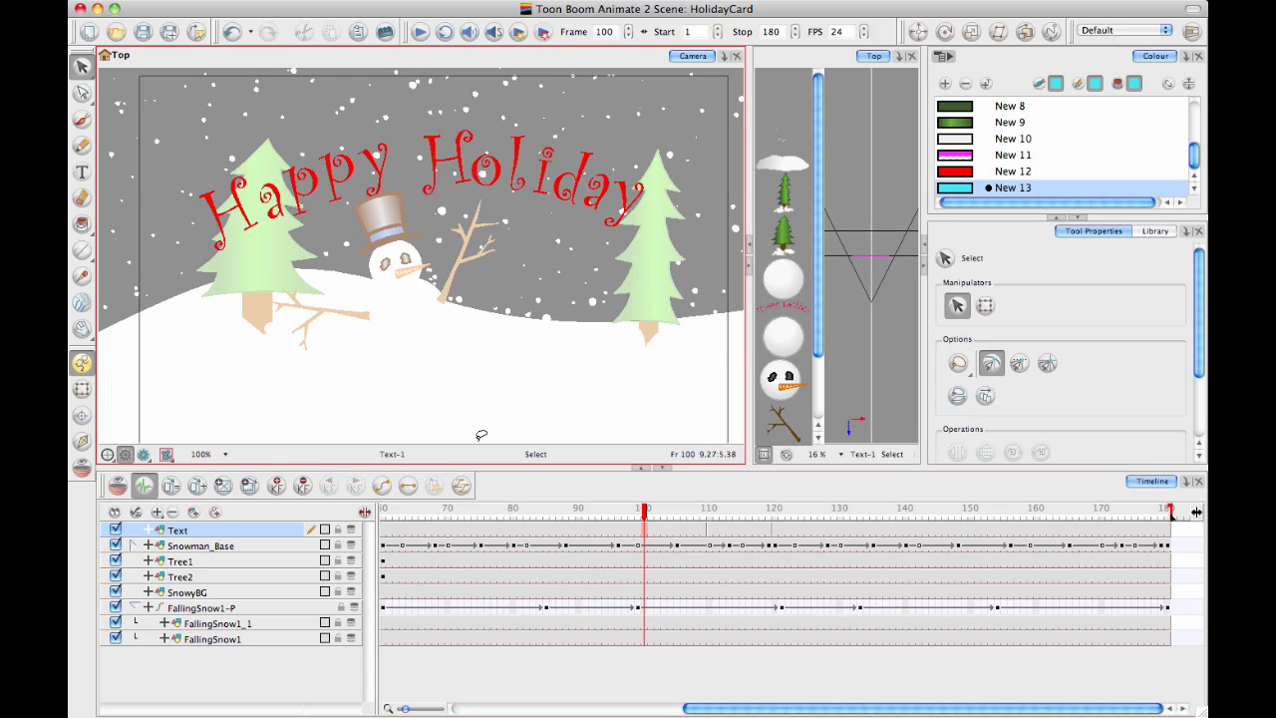
- At frame 90 of the Text layer, delete the final "y" of the greeting and duplicate the drawing
{"action": "left_click", "coordinate": [576, 531]}
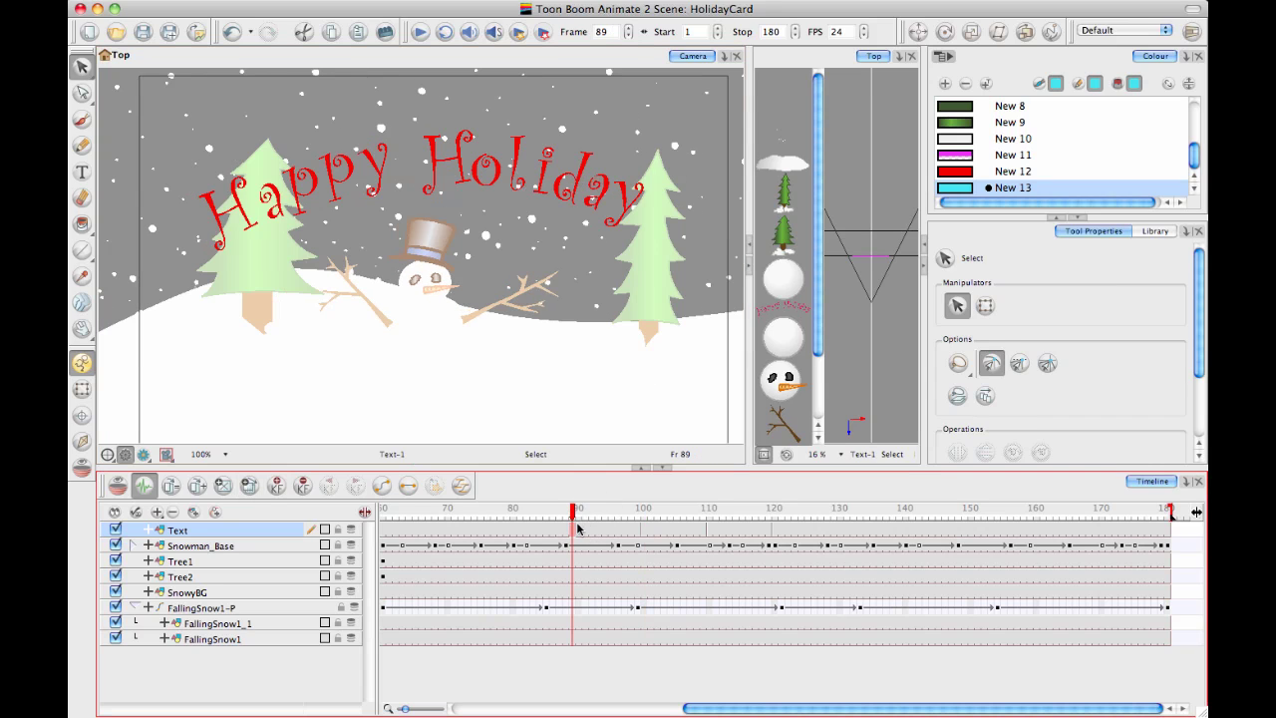
{"action": "left_click", "coordinate": [654, 265]}
{"action": "key", "text": "Delete"}
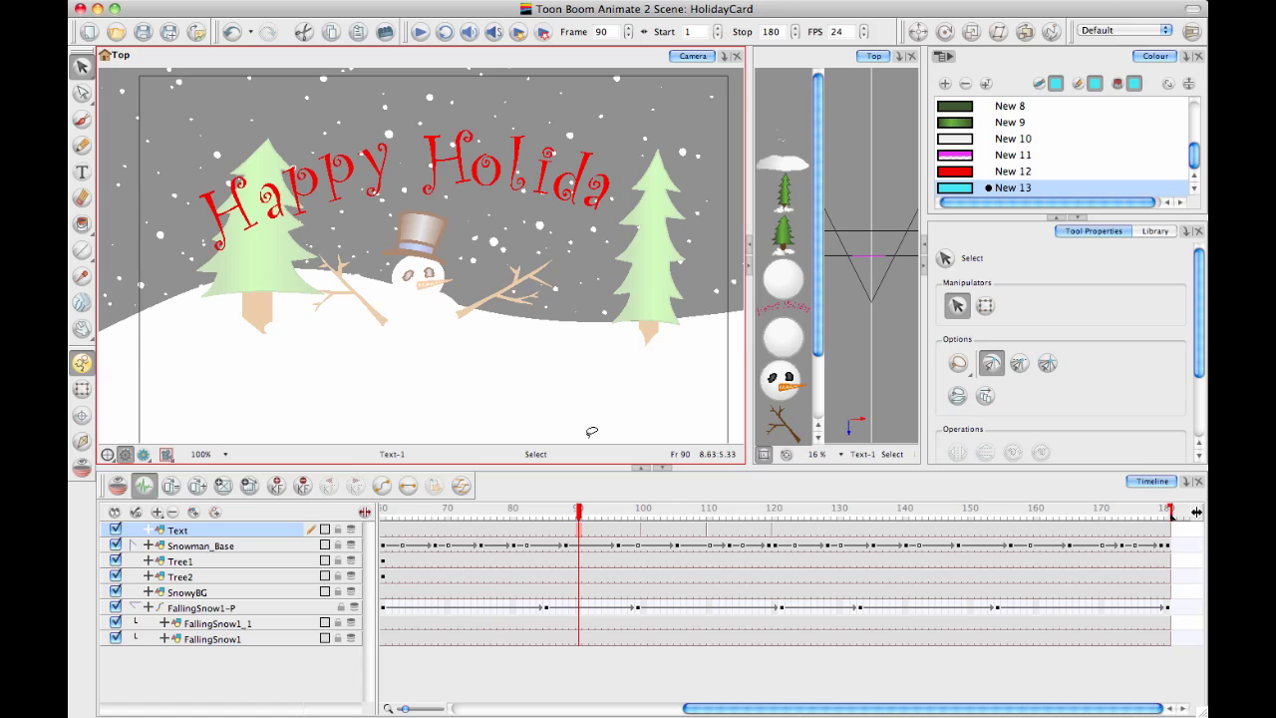
{"action": "left_click", "coordinate": [251, 488]}
- At frame 80 of the Text layer, delete the last "a" so the greeting ends in "Holid"
{"action": "left_click", "coordinate": [512, 535]}
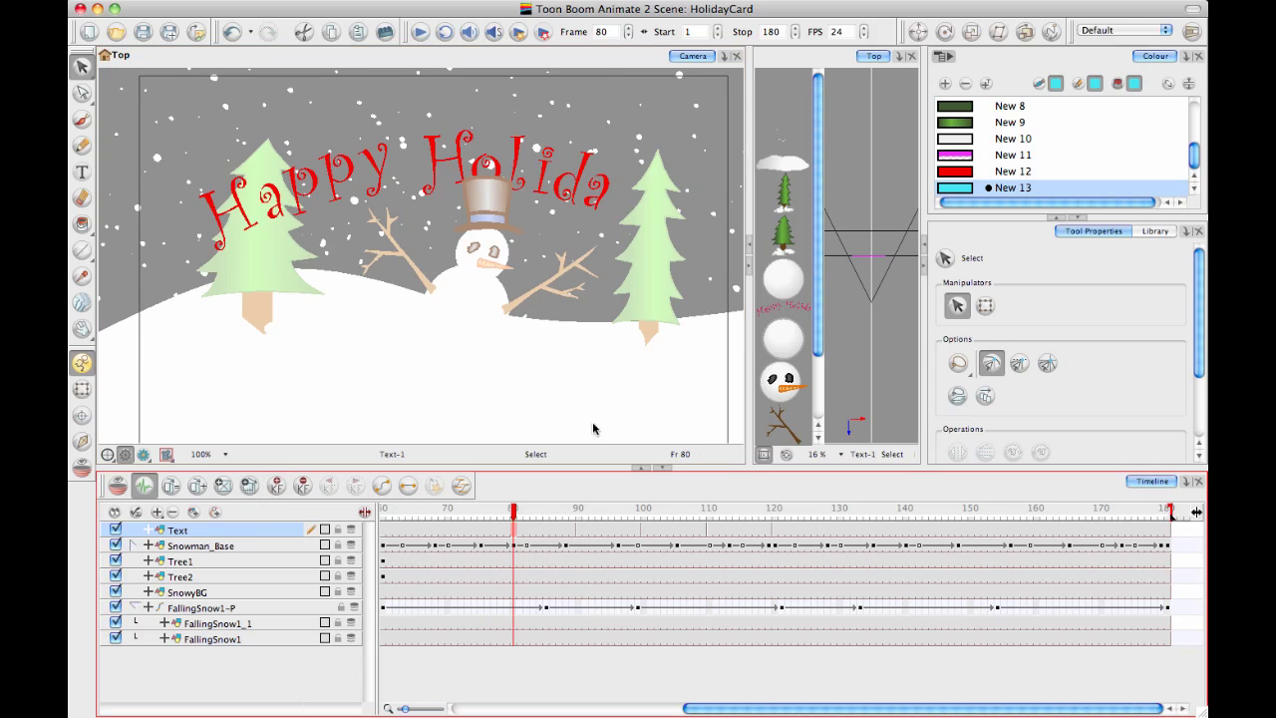
{"action": "left_click_drag", "start_coordinate": [610, 159], "coordinate": [602, 205]}
{"action": "key", "text": "Delete"}
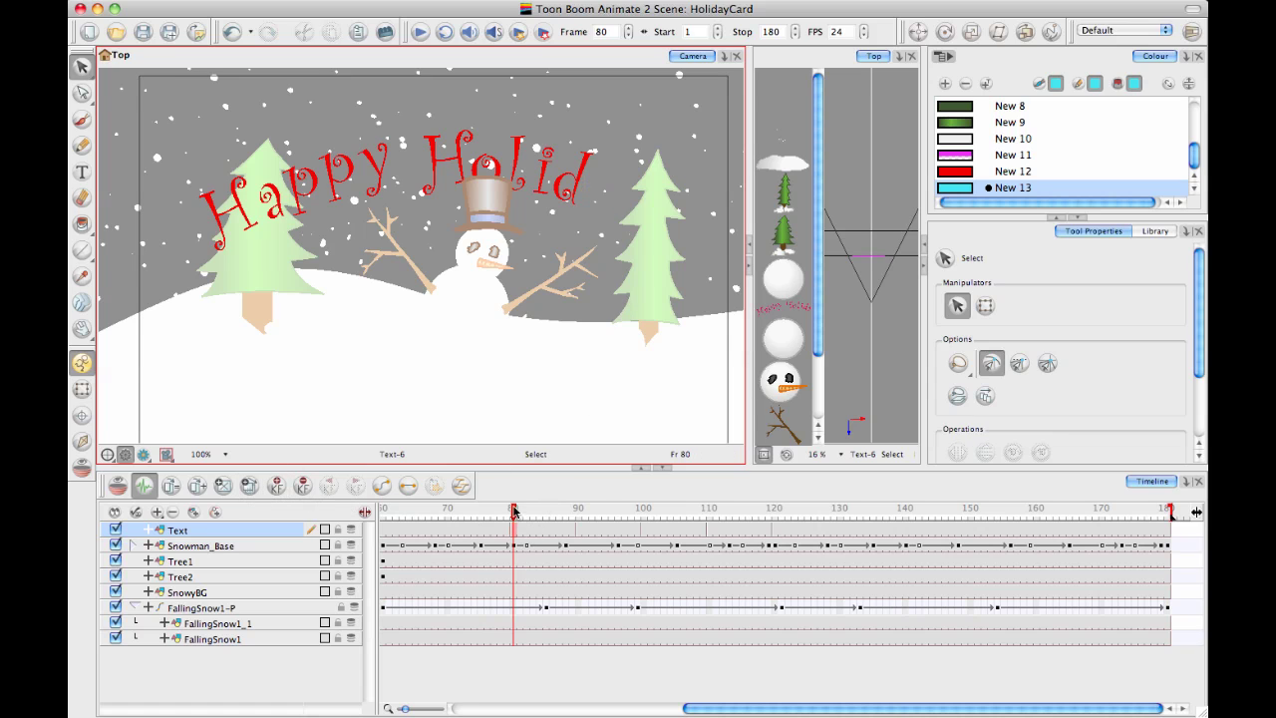
- Continue duplicating the Text drawing and deleting its last letter at progressively earlier frames, then select the remaining "H" at frame 50
{"action": "left_click_drag", "start_coordinate": [514, 510], "coordinate": [447, 524]}
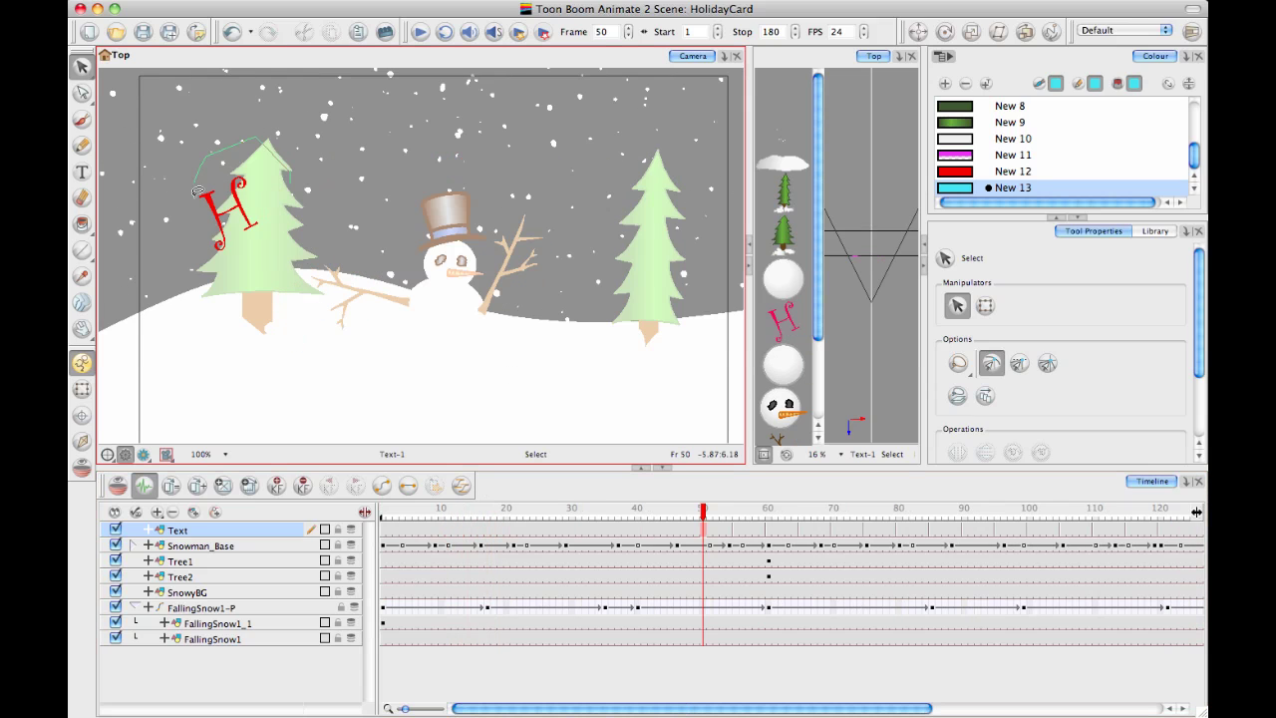
{"action": "mouse_move", "coordinate": [197, 191]}
{"action": "left_mouse_down"}
{"action": "mouse_move", "coordinate": [190, 249]}
{"action": "mouse_move", "coordinate": [267, 184]}
{"action": "left_mouse_up"}
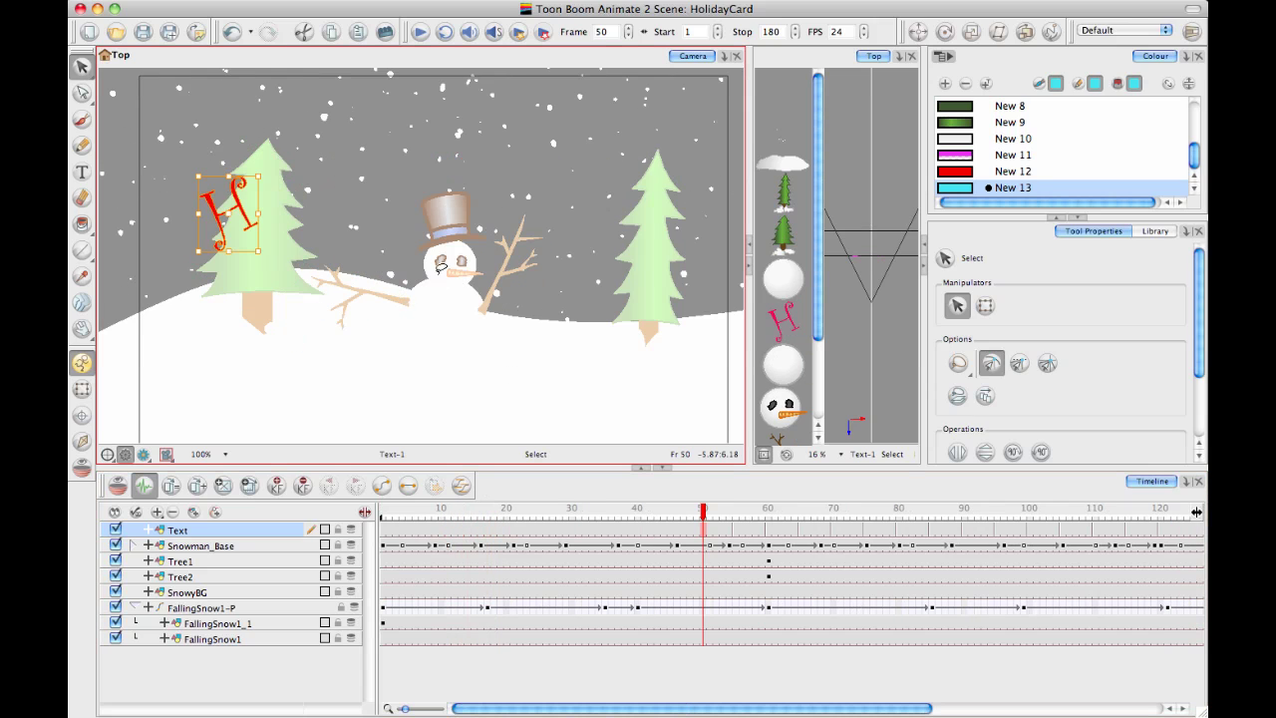
- Play the whole scene from frame 1 to check the letter-by-letter reveal of the greeting
{"action": "left_click_drag", "start_coordinate": [704, 514], "coordinate": [271, 556]}
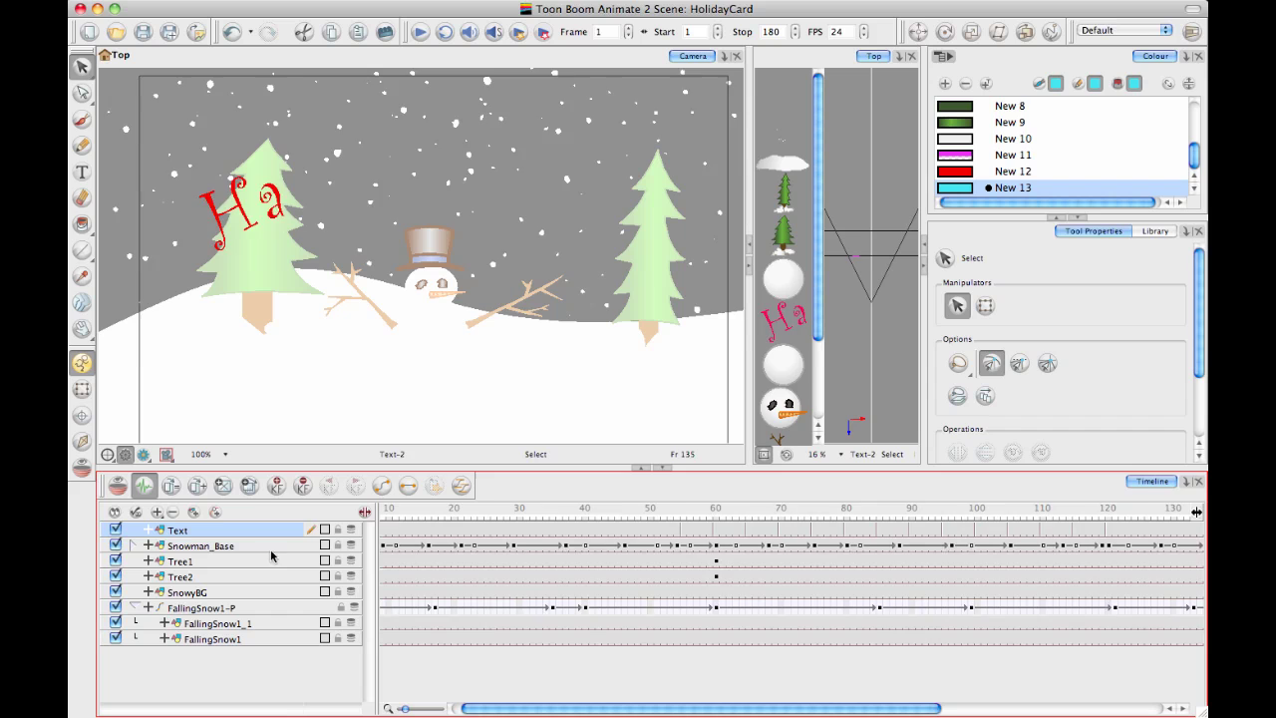
{"action": "left_click", "coordinate": [82, 389]}
{"action": "key", "text": "2"}
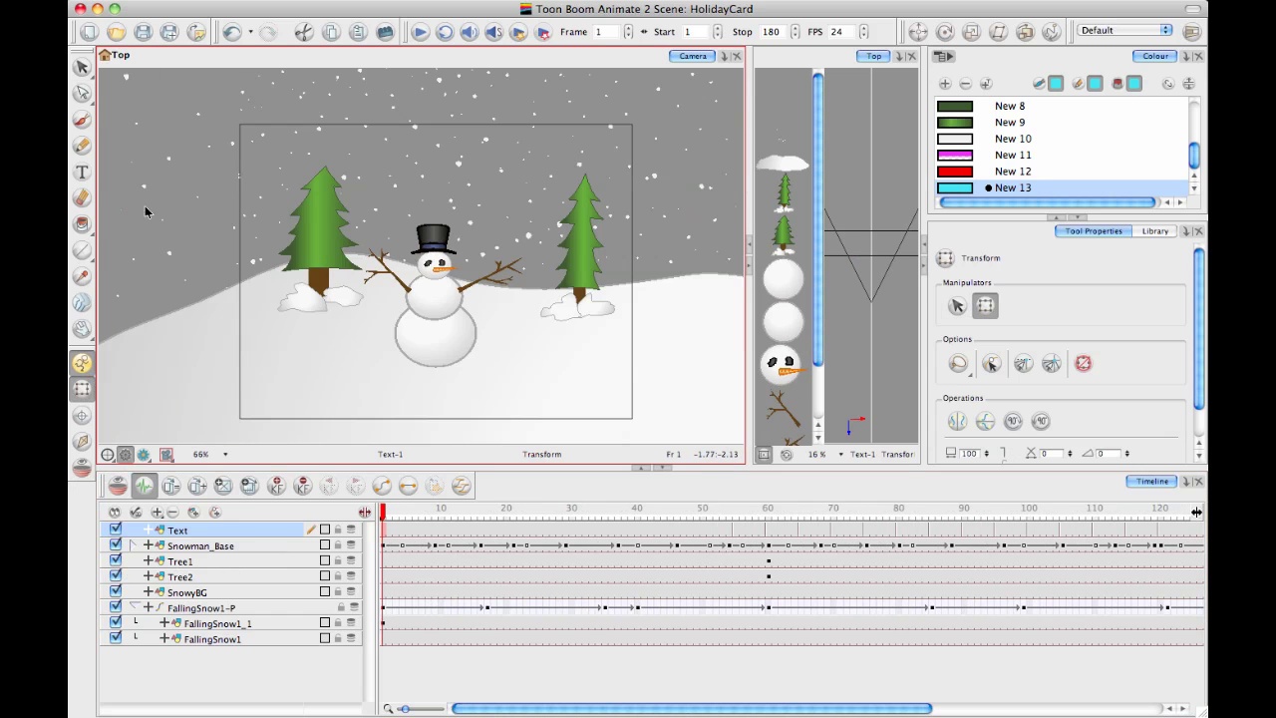
{"action": "left_click", "coordinate": [480, 169]}
{"action": "left_click", "coordinate": [850, 114]}
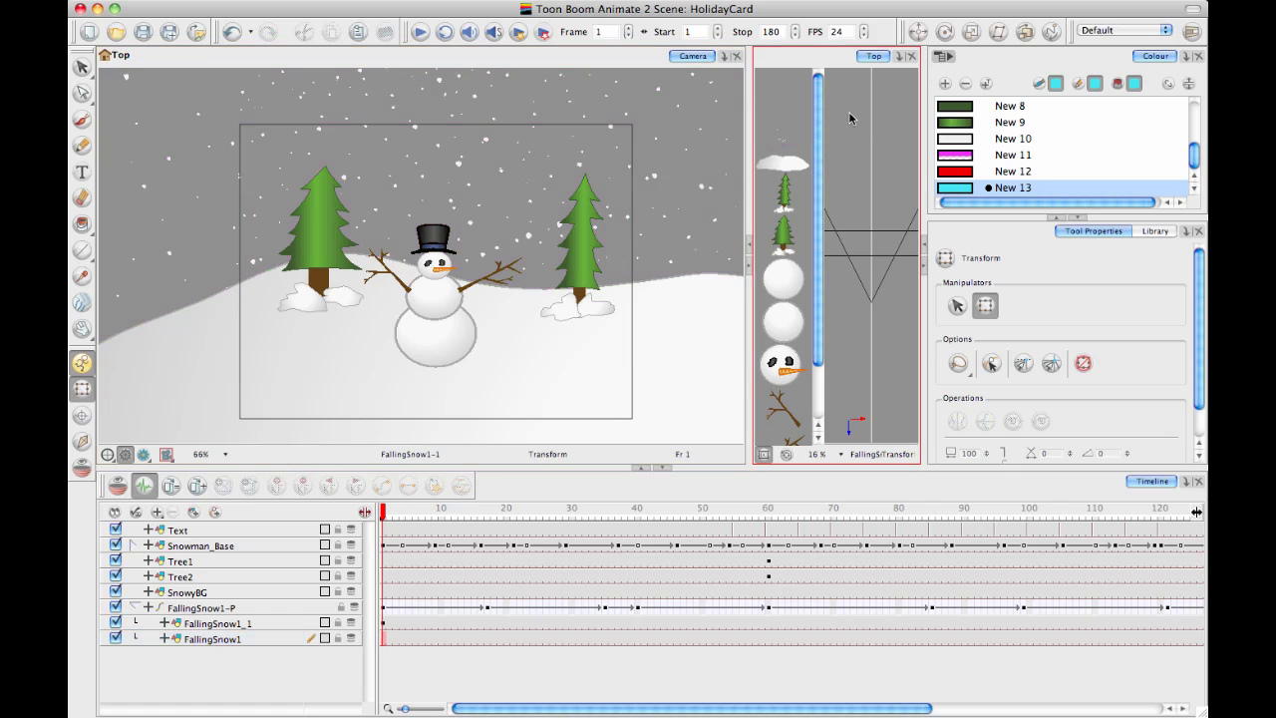
{"action": "left_click", "coordinate": [420, 32]}
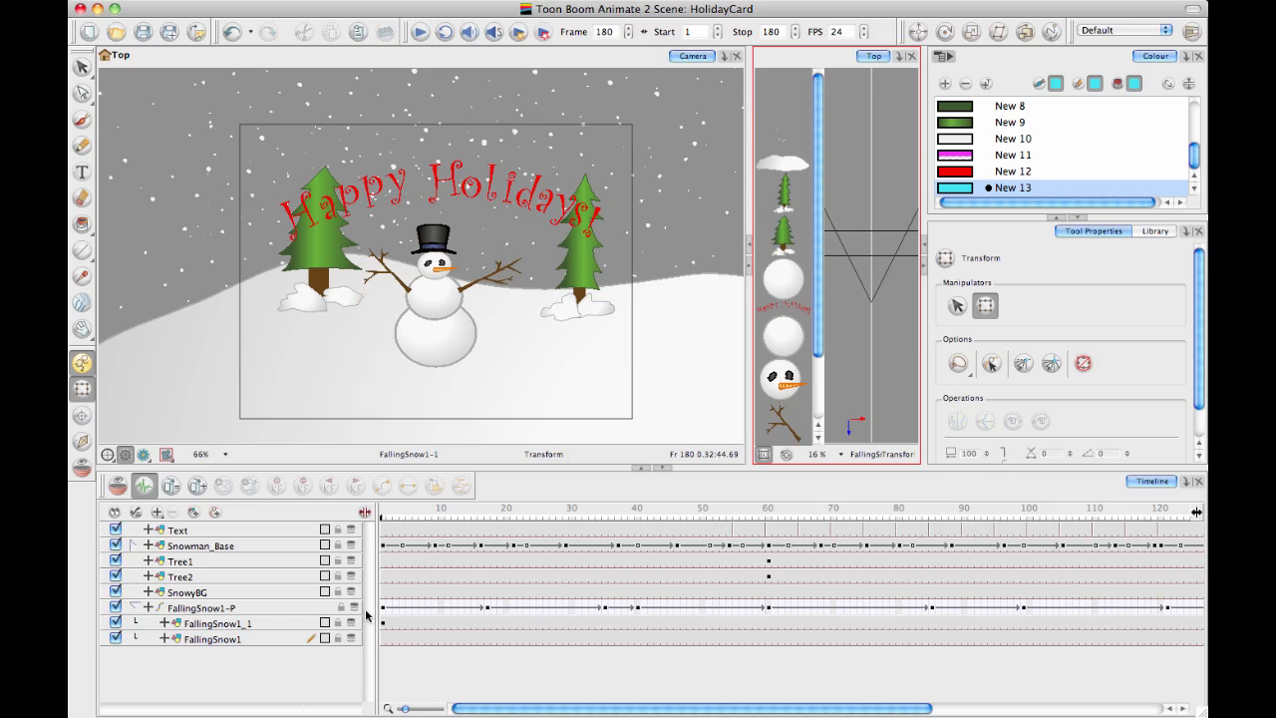
{"action": "left_click", "coordinate": [309, 670]}
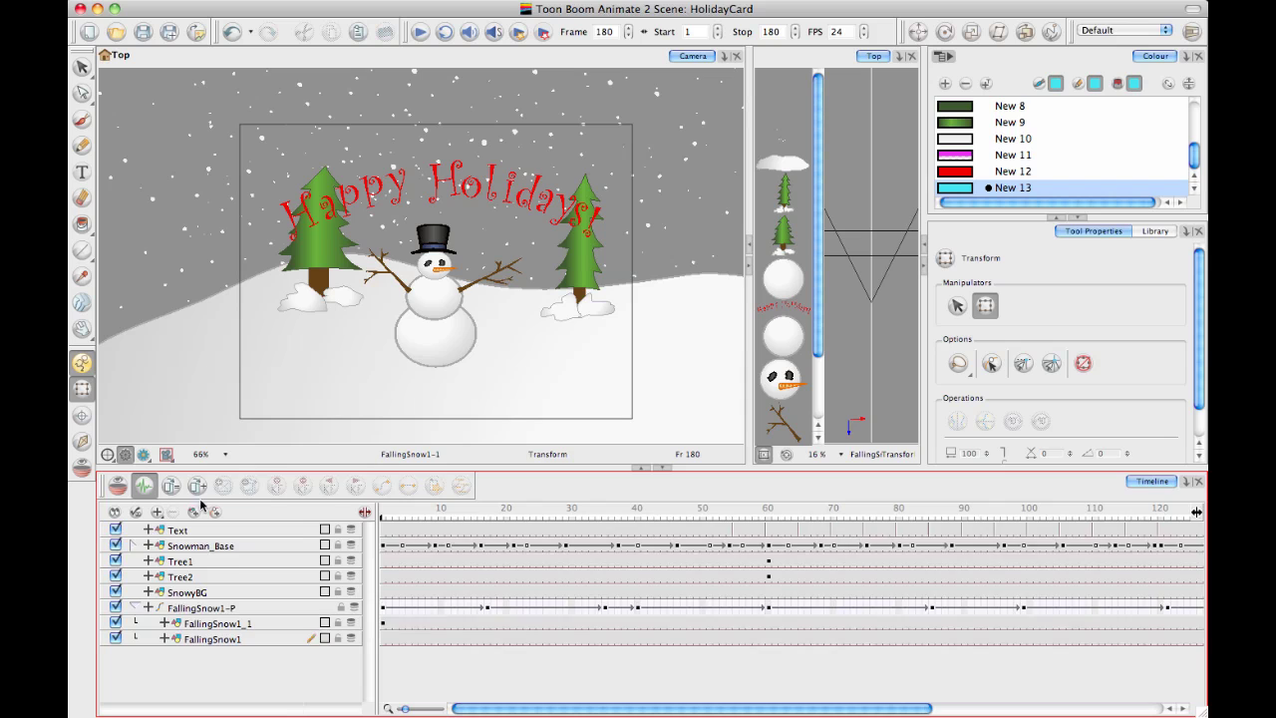
- Add a new drawing layer above the Text layer and activate the Rectangle tool with the whole scene in view
{"action": "left_click", "coordinate": [195, 512]}
{"action": "left_click_drag", "start_coordinate": [399, 314], "coordinate": [402, 287]}
{"action": "key", "text": "1"}
{"action": "key", "text": "1"}
{"action": "key", "text": "1"}
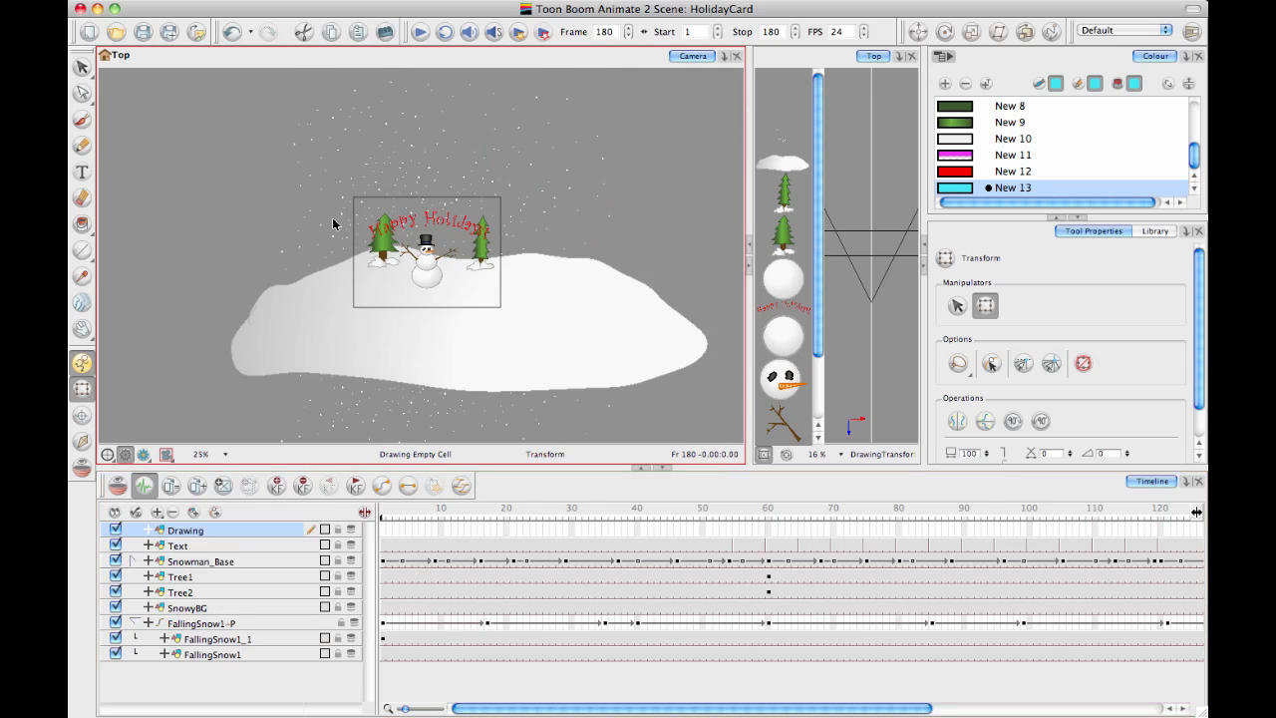
{"action": "key", "text": "2"}
{"action": "left_click_drag", "start_coordinate": [82, 250], "coordinate": [142, 274]}
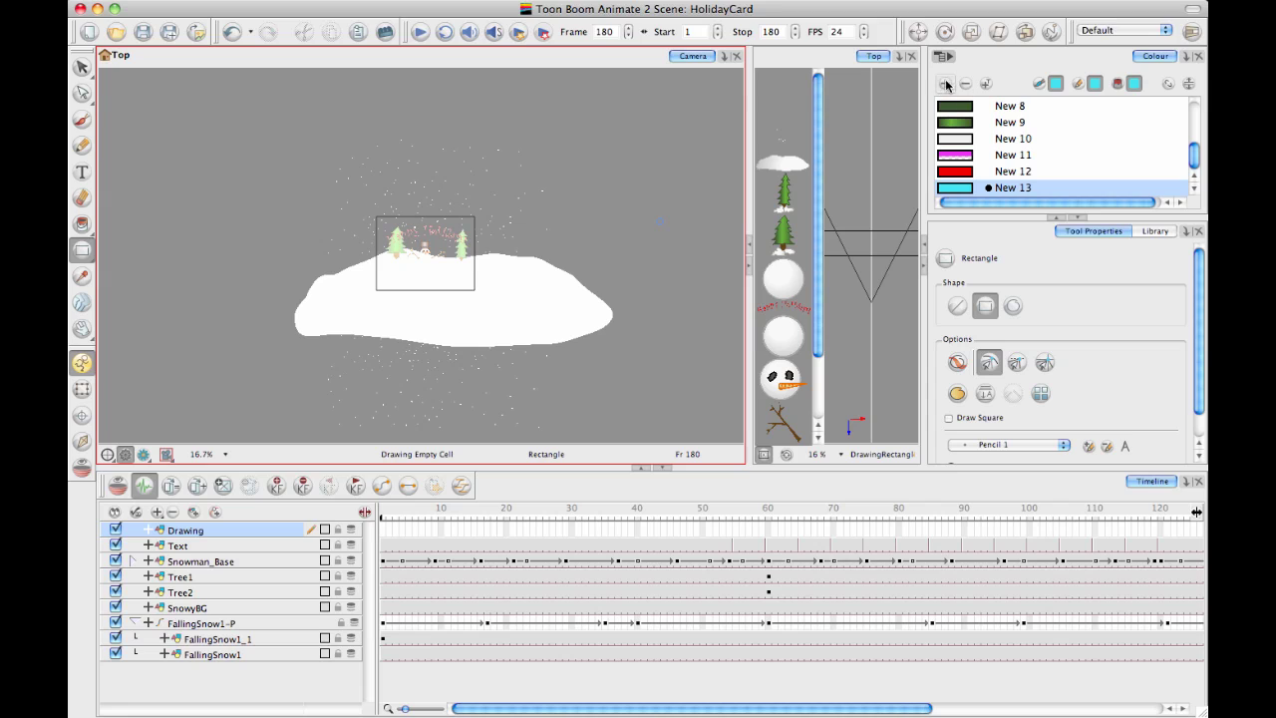
- Draw a large square-like rectangle enclosing the whole snowy scene on the new drawing layer, and activate the Paint tool
{"action": "key", "text": "2"}
{"action": "mouse_move", "coordinate": [304, 98]}
{"action": "left_mouse_down"}
{"action": "mouse_move", "coordinate": [556, 353]}
{"action": "mouse_move", "coordinate": [582, 398]}
{"action": "left_mouse_up"}
{"action": "left_click", "coordinate": [83, 225]}
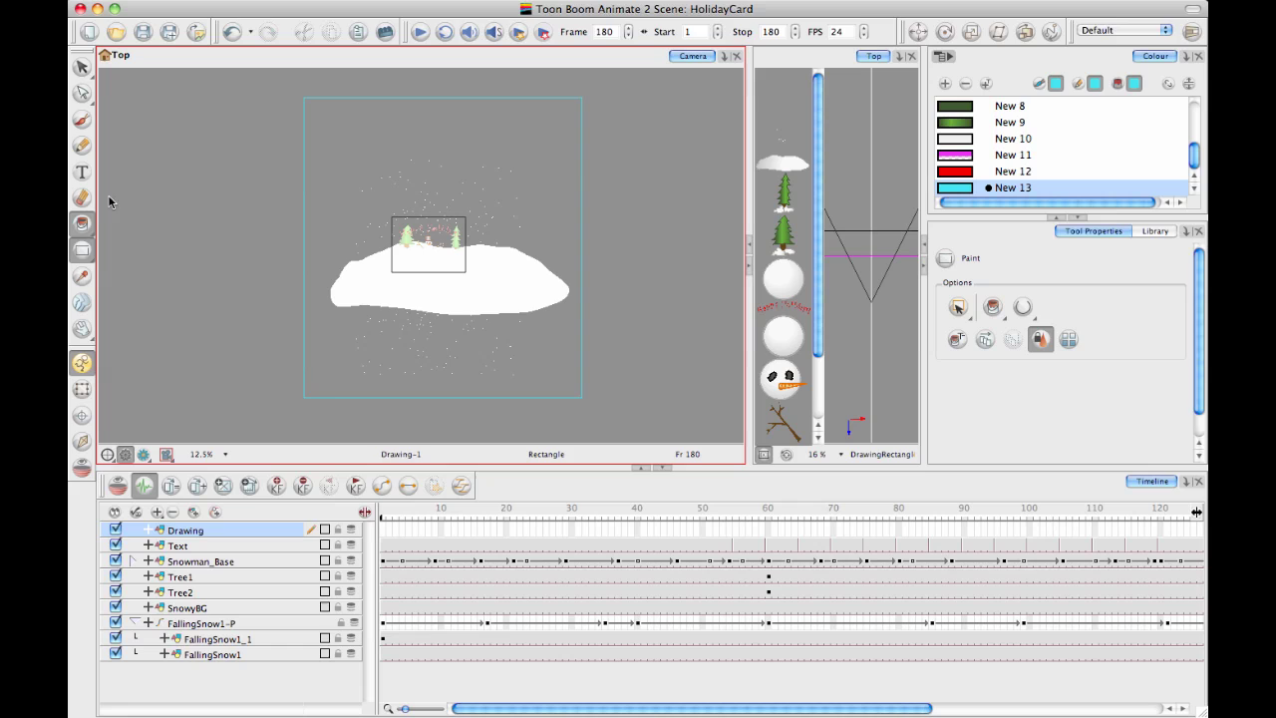
- Create a new linear gradient swatch from cyan to pale blue (RGB 136, 228, 241) and fill the rectangle with it
{"action": "left_click", "coordinate": [945, 83]}
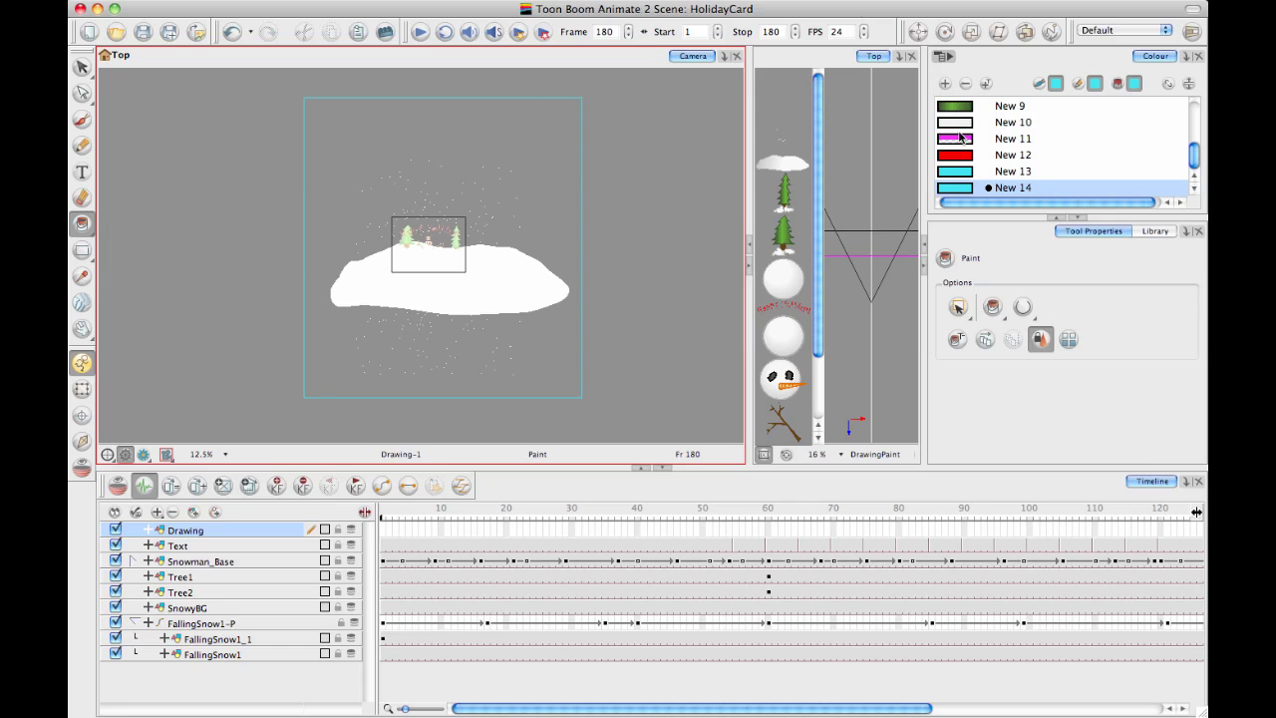
{"action": "double_click", "coordinate": [954, 187]}
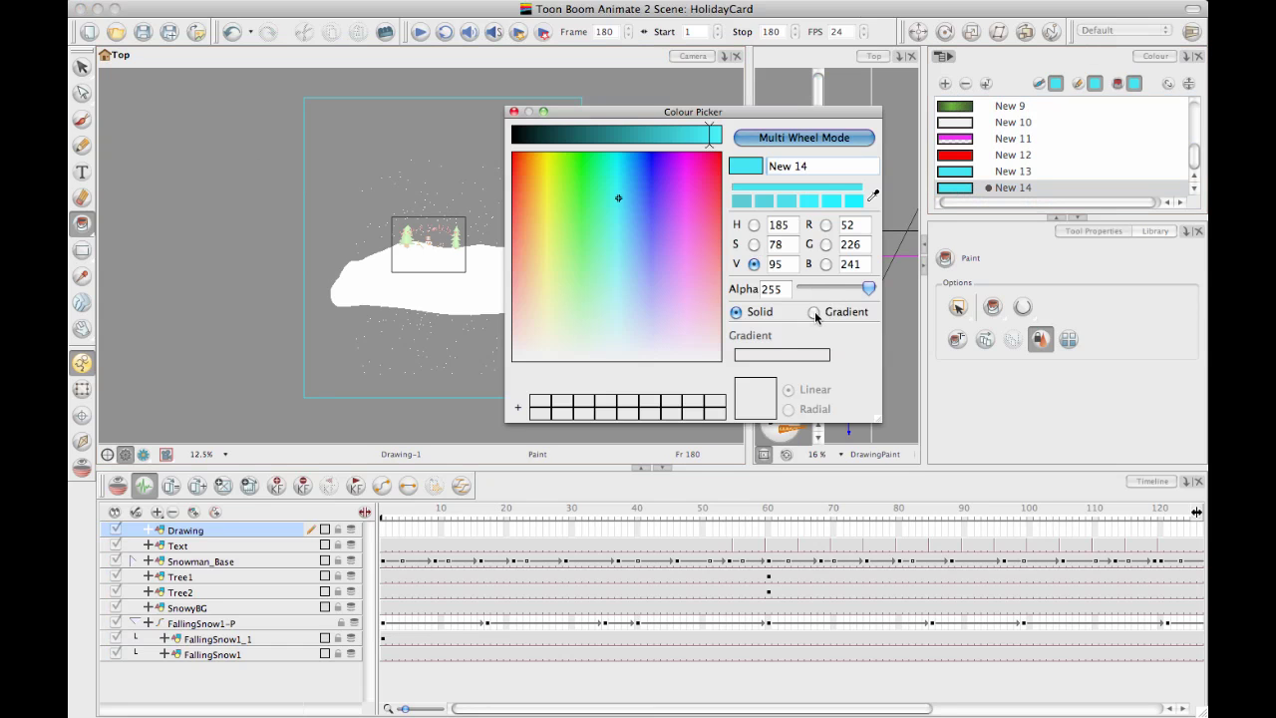
{"action": "left_click", "coordinate": [813, 312]}
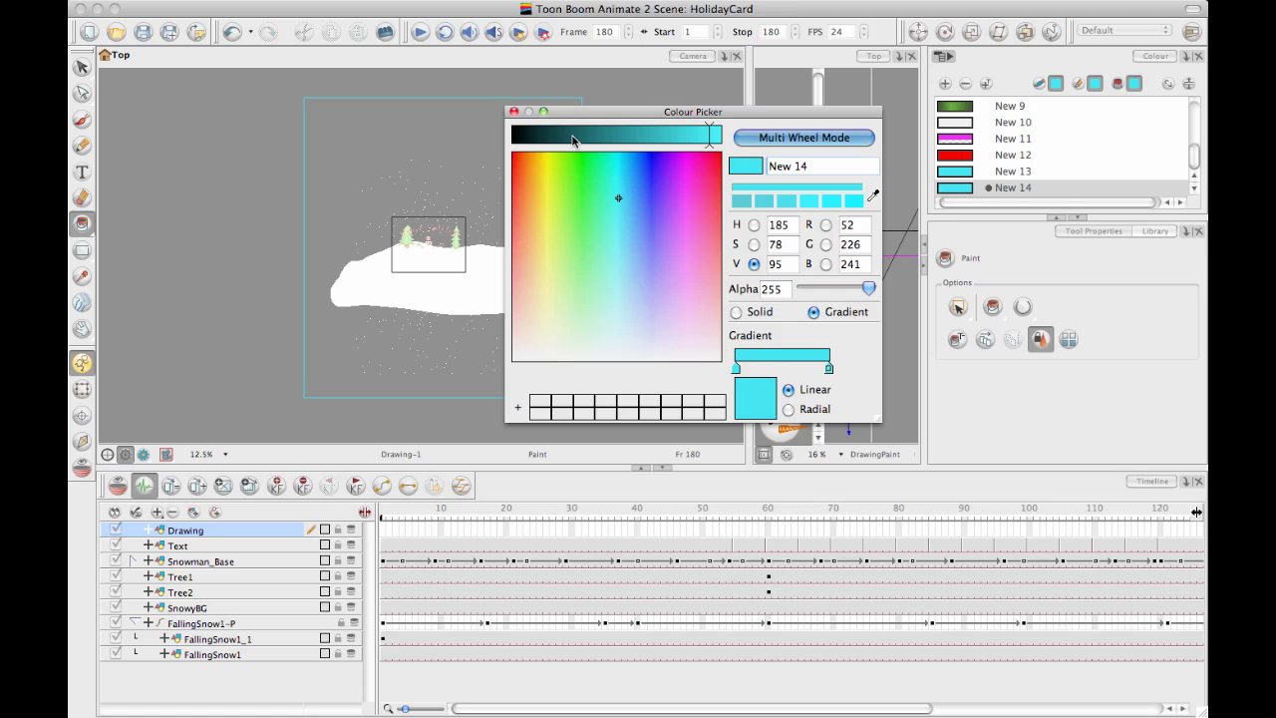
{"action": "left_click_drag", "start_coordinate": [626, 284], "coordinate": [621, 269]}
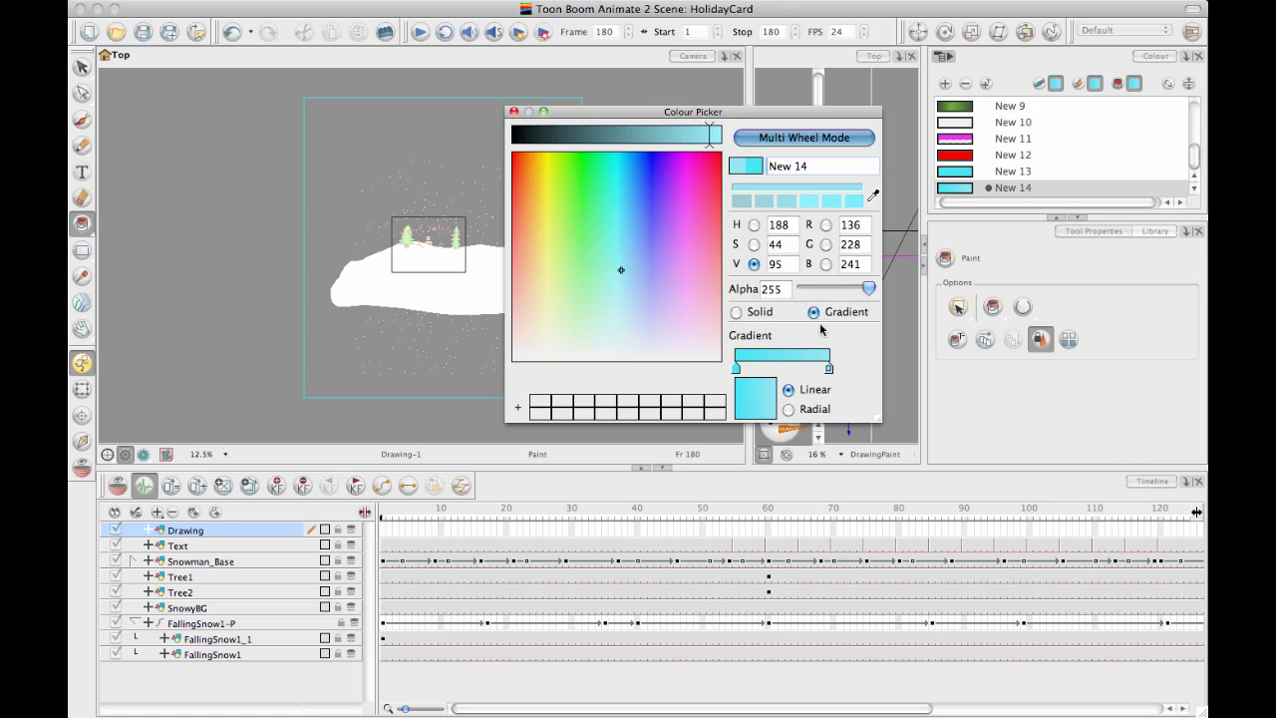
{"action": "left_click", "coordinate": [514, 110]}
{"action": "left_click", "coordinate": [439, 153]}
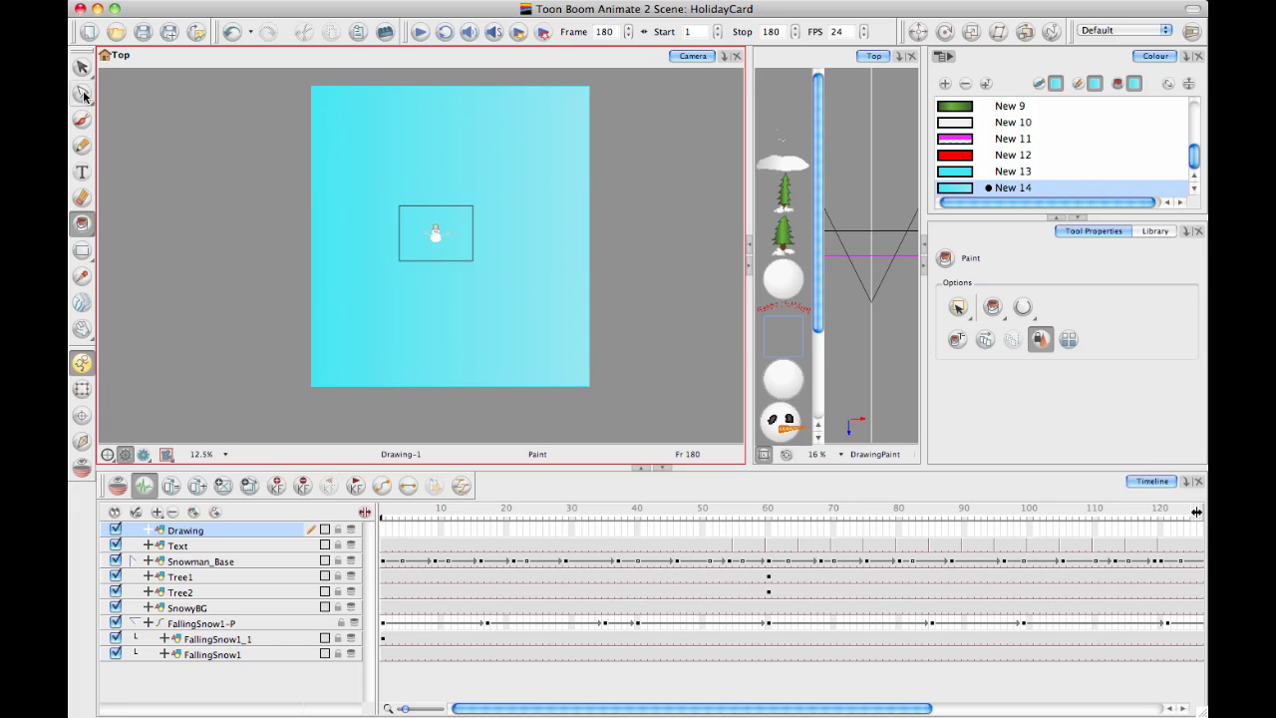
- With Edit Gradient/Texture, rotate the rectangle's gradient to run vertically, with the deeper cyan at the top and paler blue below
{"action": "left_click_drag", "start_coordinate": [83, 95], "coordinate": [170, 165]}
{"action": "left_click", "coordinate": [583, 228]}
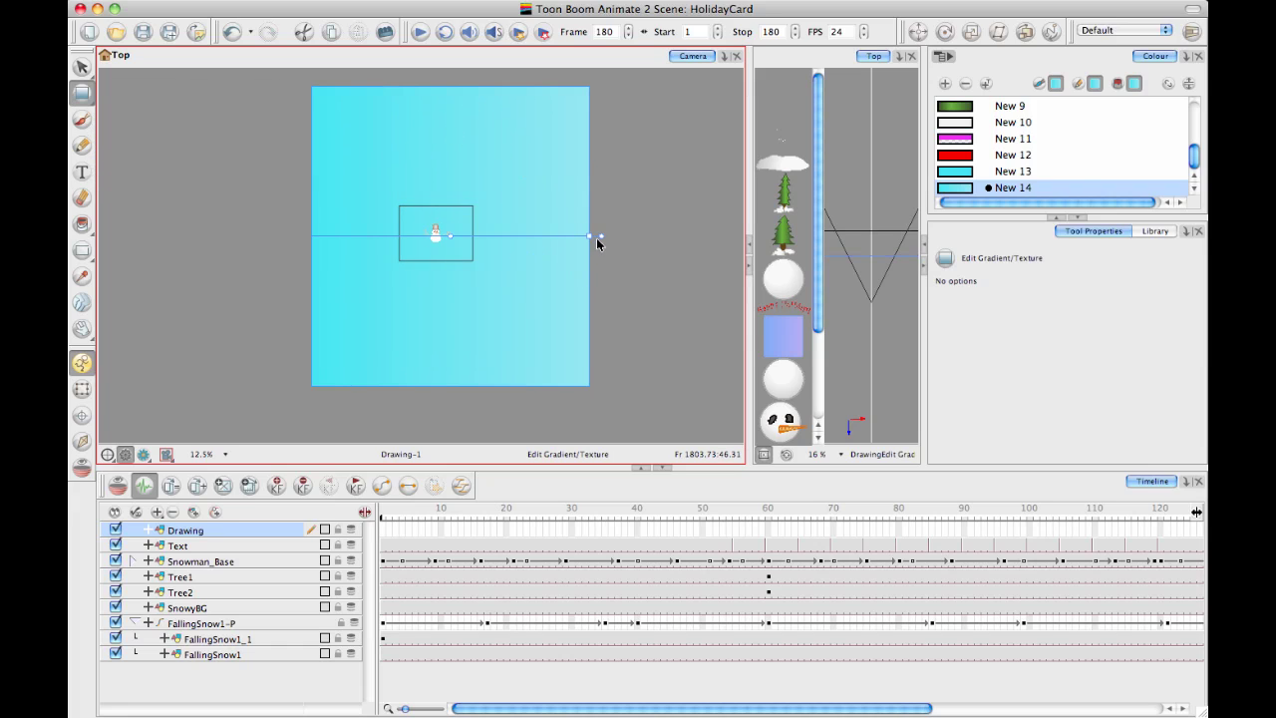
{"action": "left_click_drag", "start_coordinate": [601, 236], "coordinate": [454, 257]}
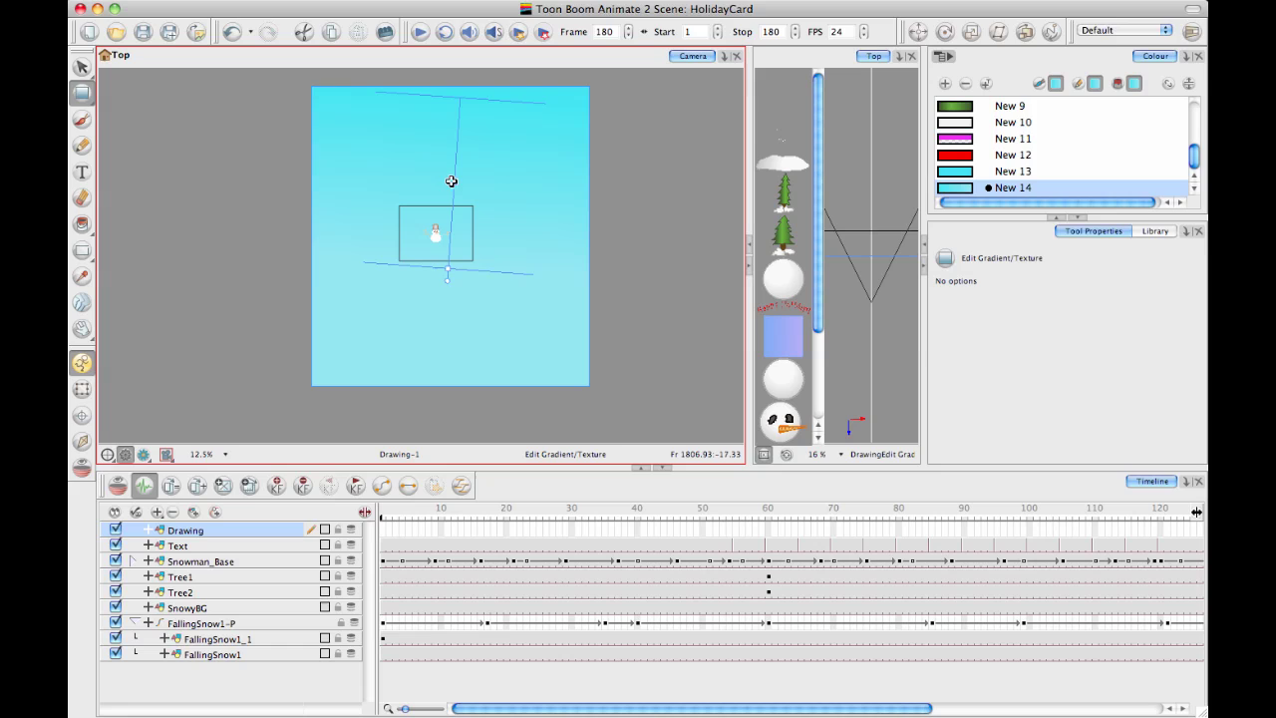
{"action": "left_click_drag", "start_coordinate": [451, 180], "coordinate": [445, 183]}
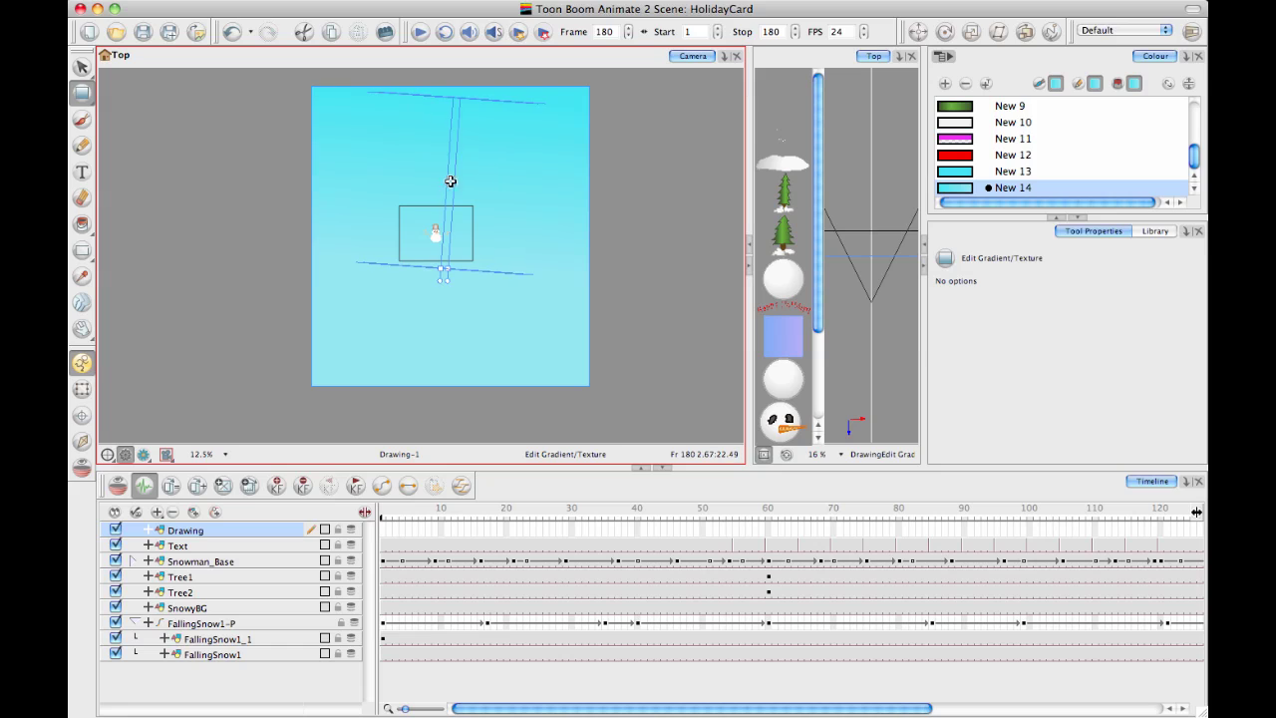
{"action": "left_click", "coordinate": [629, 209]}
- Move the Drawing layer below all other layers and push the rectangle back in depth behind the scene with Maintain Size
{"action": "mouse_move", "coordinate": [239, 534]}
{"action": "left_mouse_down"}
{"action": "mouse_move", "coordinate": [225, 685]}
{"action": "mouse_move", "coordinate": [235, 656]}
{"action": "left_mouse_up"}
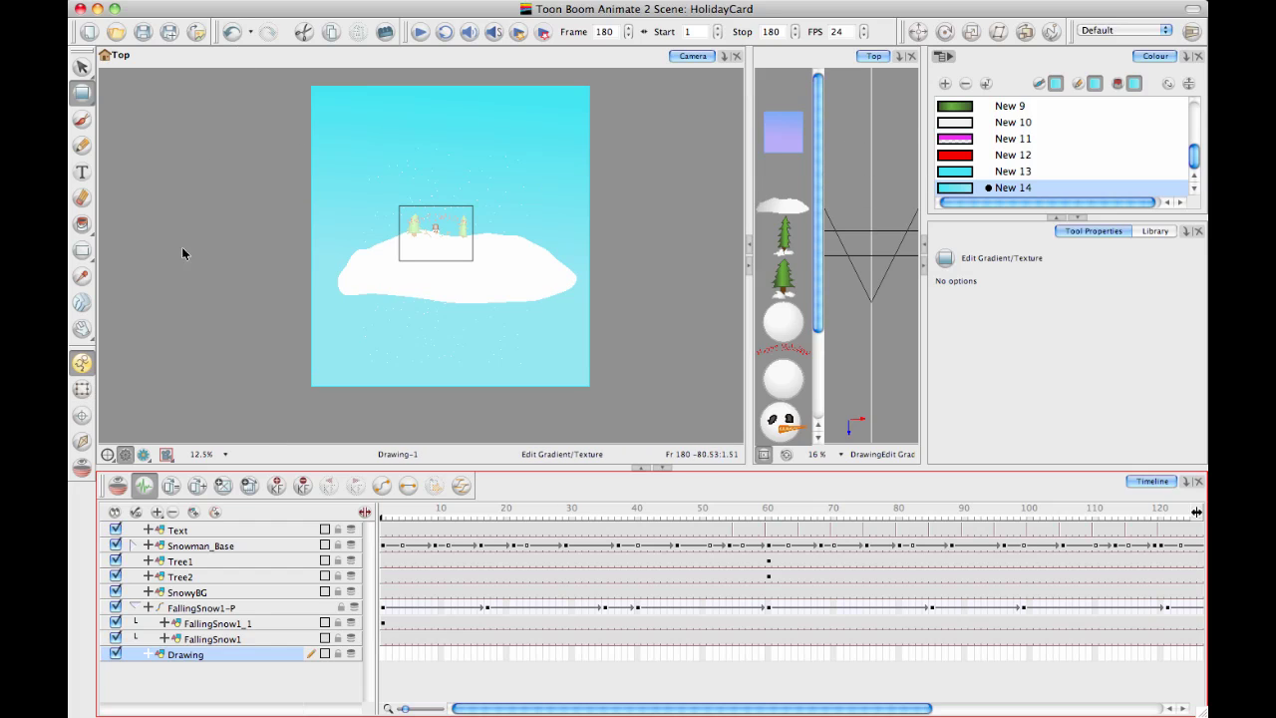
{"action": "left_click", "coordinate": [1026, 33]}
{"action": "left_click_drag", "start_coordinate": [884, 335], "coordinate": [883, 262]}
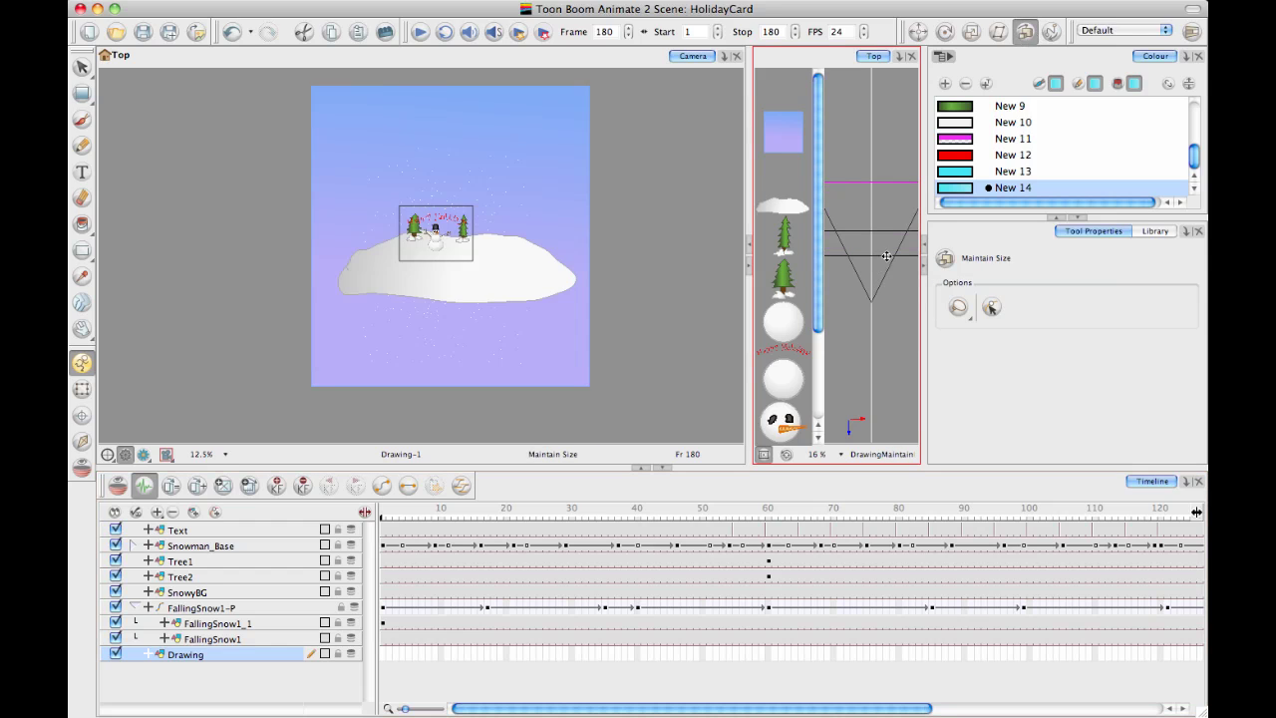
{"action": "left_click", "coordinate": [82, 389]}
{"action": "left_click", "coordinate": [619, 286]}
- Extend the Drawing layer's exposure from frame 180 back to frame 1 so the background covers the whole scene length
{"action": "key", "text": "space"}
{"action": "left_click_drag", "start_coordinate": [639, 398], "coordinate": [636, 393]}
{"action": "key", "text": "2"}
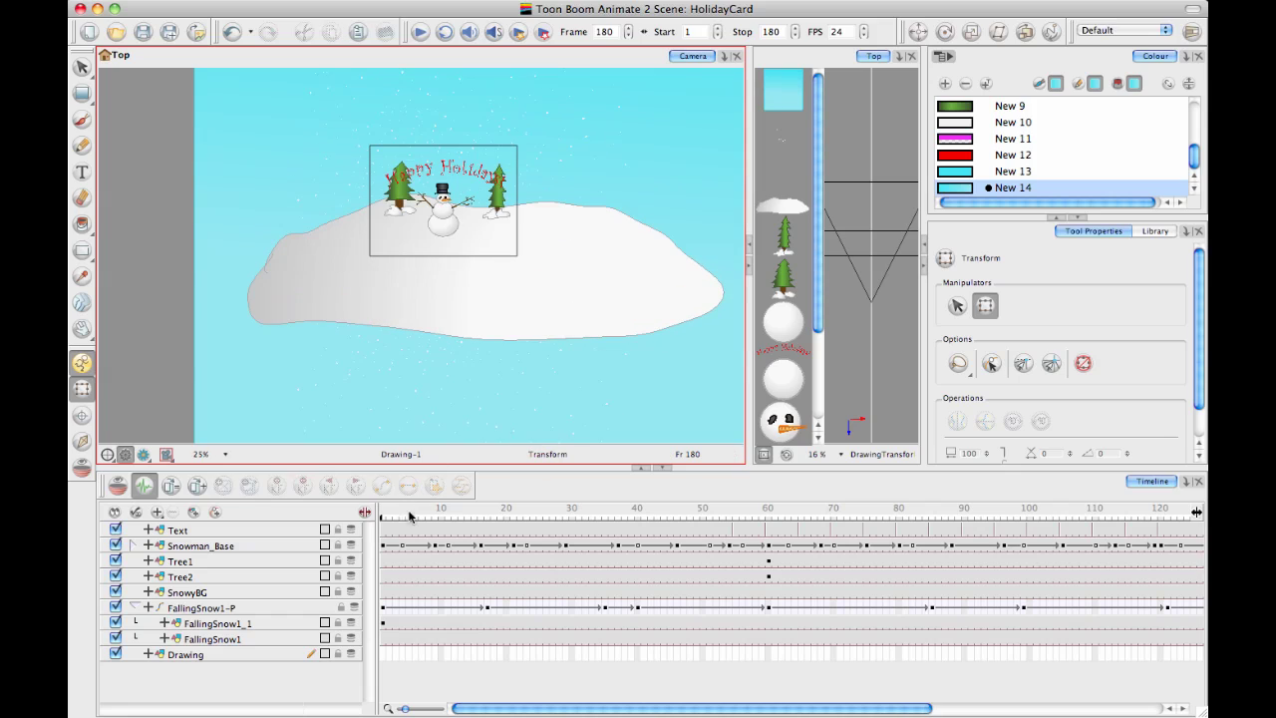
{"action": "left_click_drag", "start_coordinate": [394, 516], "coordinate": [361, 515]}
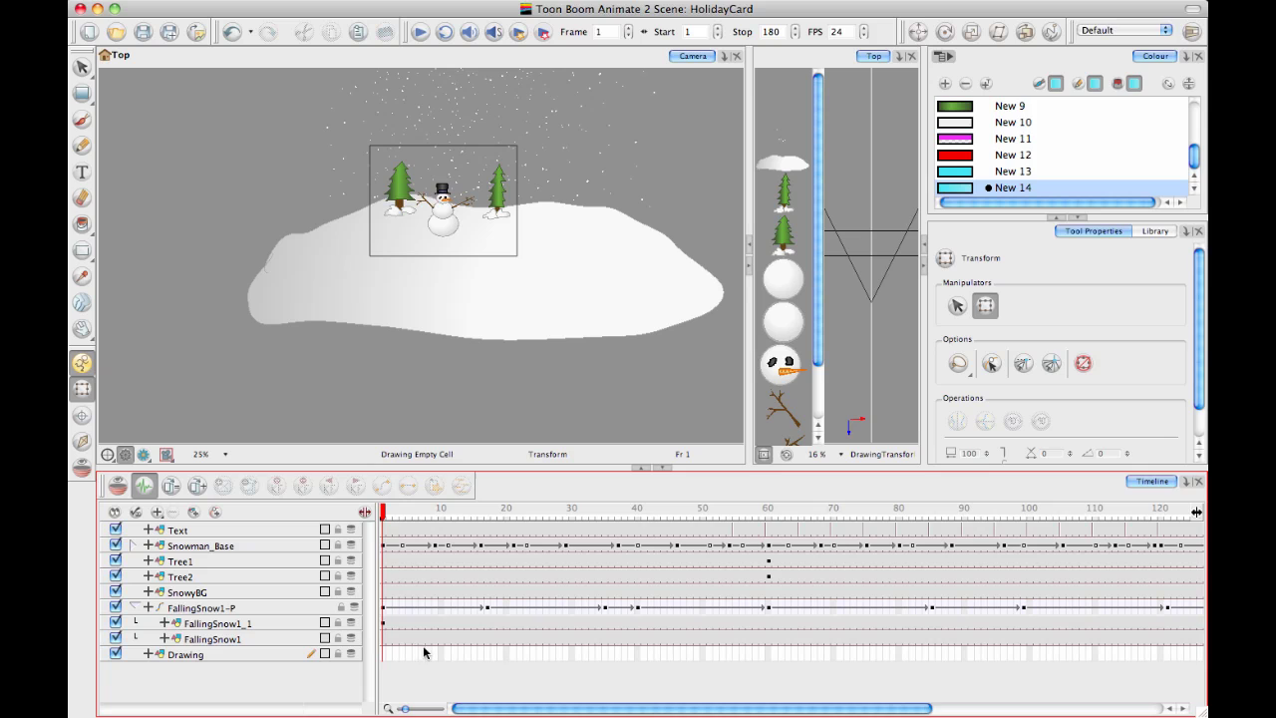
{"action": "left_click_drag", "start_coordinate": [646, 710], "coordinate": [1039, 705]}
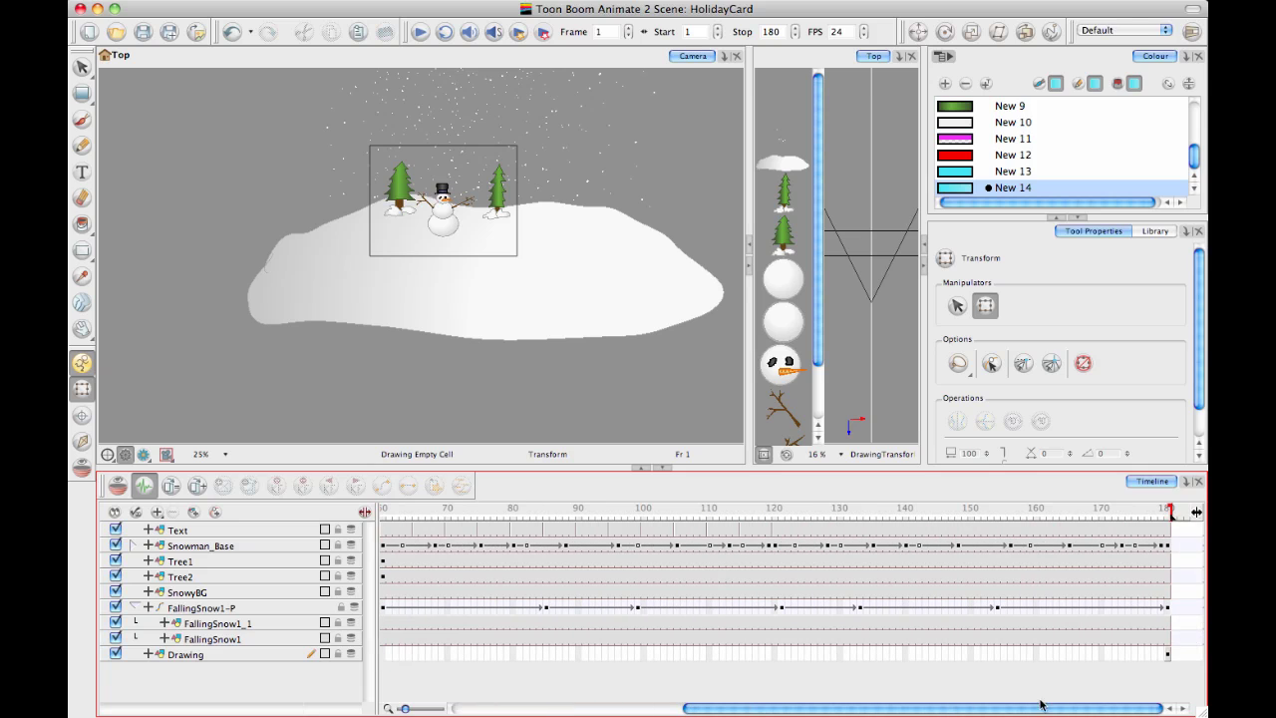
{"action": "left_click", "coordinate": [1167, 655]}
{"action": "mouse_move", "coordinate": [1164, 656]}
{"action": "left_mouse_down"}
{"action": "mouse_move", "coordinate": [366, 645]}
{"action": "mouse_move", "coordinate": [386, 655]}
{"action": "left_mouse_up"}
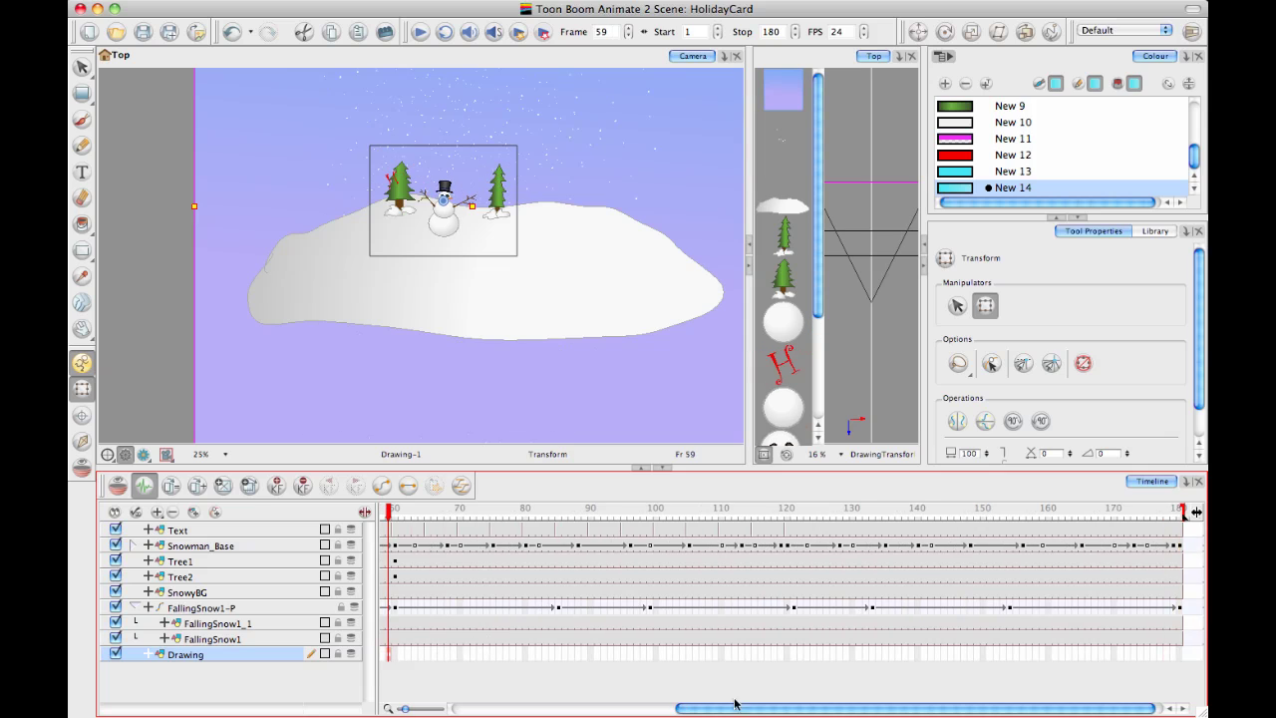
{"action": "left_click_drag", "start_coordinate": [714, 713], "coordinate": [417, 709]}
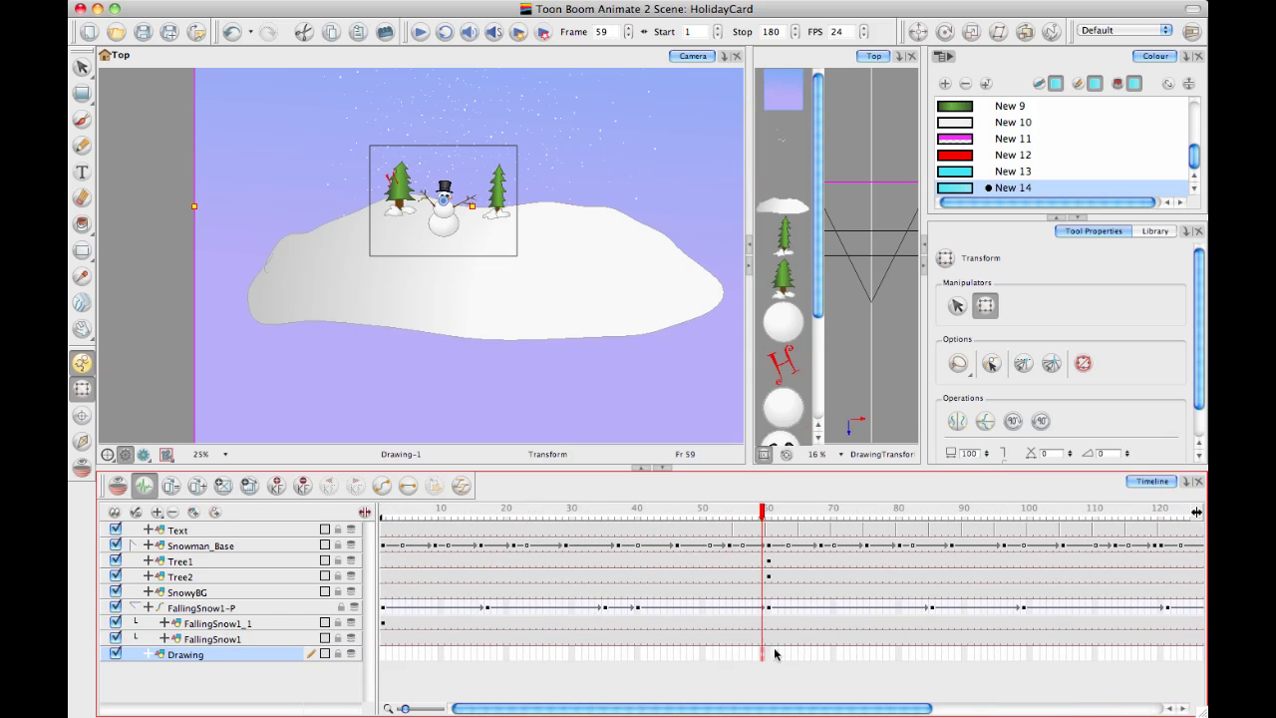
{"action": "mouse_move", "coordinate": [763, 656]}
{"action": "left_mouse_down"}
{"action": "mouse_move", "coordinate": [438, 632]}
{"action": "mouse_move", "coordinate": [381, 660]}
{"action": "left_mouse_up"}
{"action": "left_click_drag", "start_coordinate": [669, 708], "coordinate": [1193, 708]}
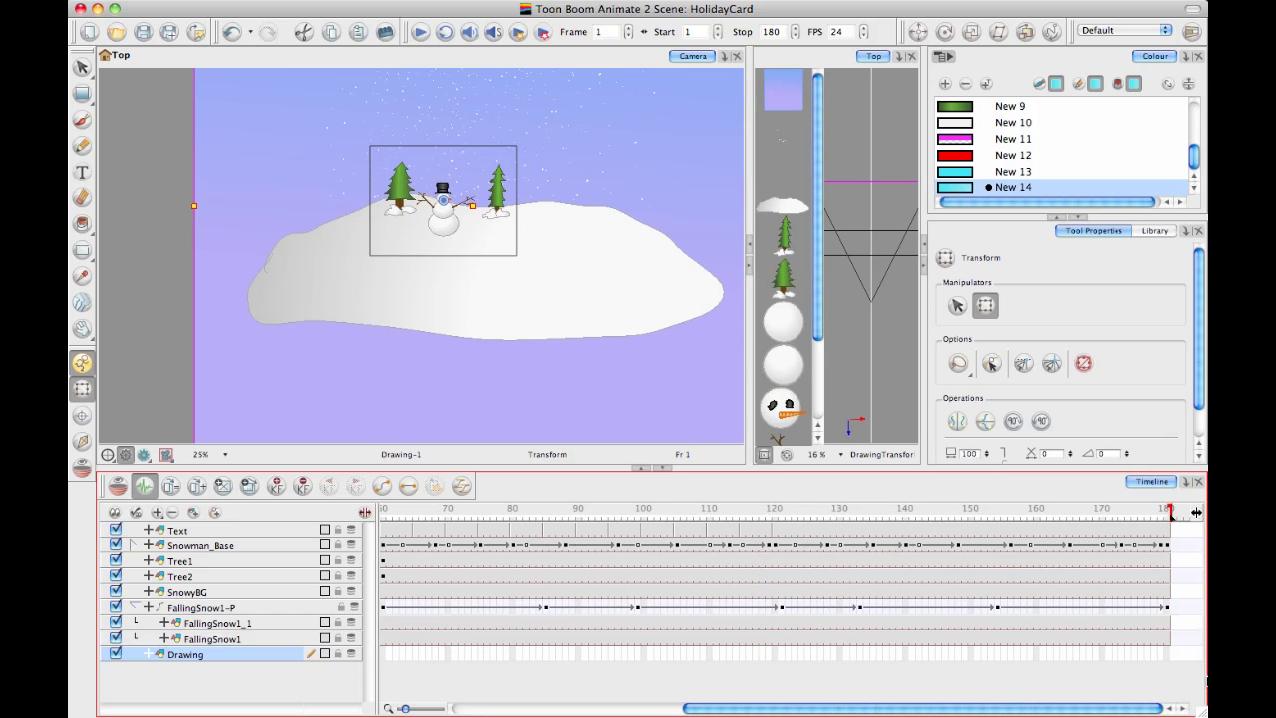
{"action": "left_click", "coordinate": [1168, 657]}
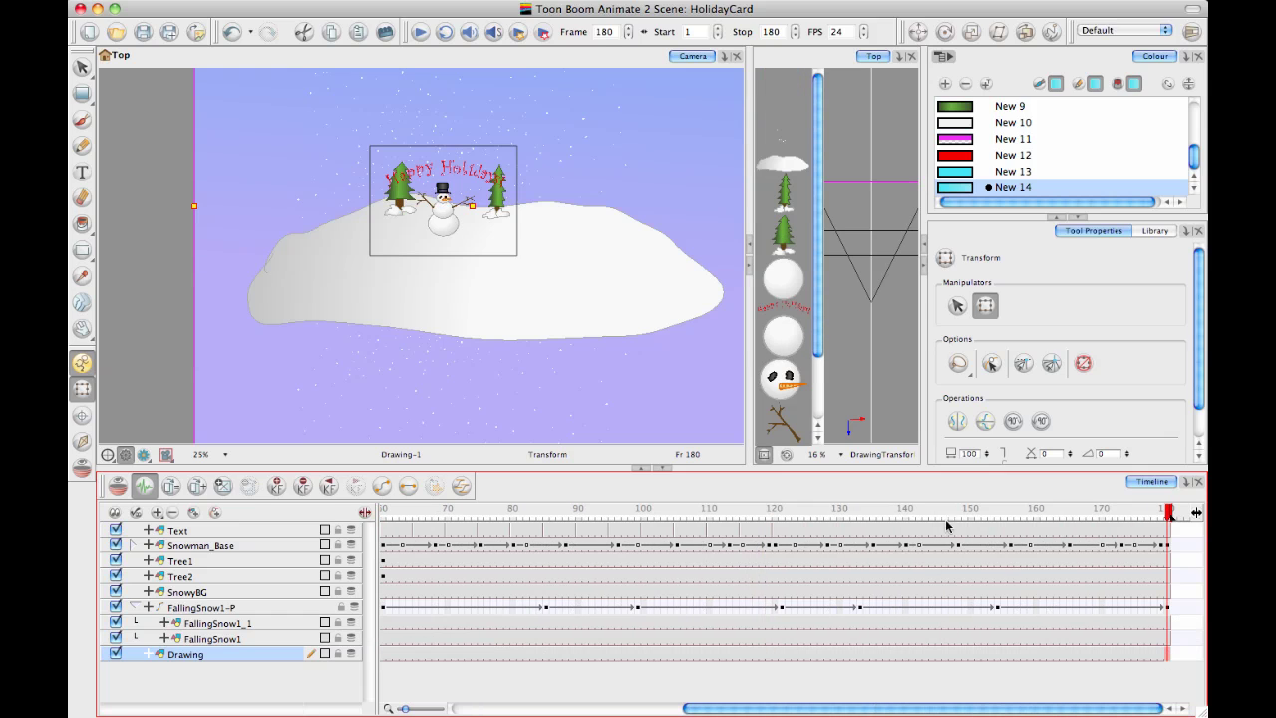
{"action": "left_click_drag", "start_coordinate": [684, 710], "coordinate": [453, 710]}
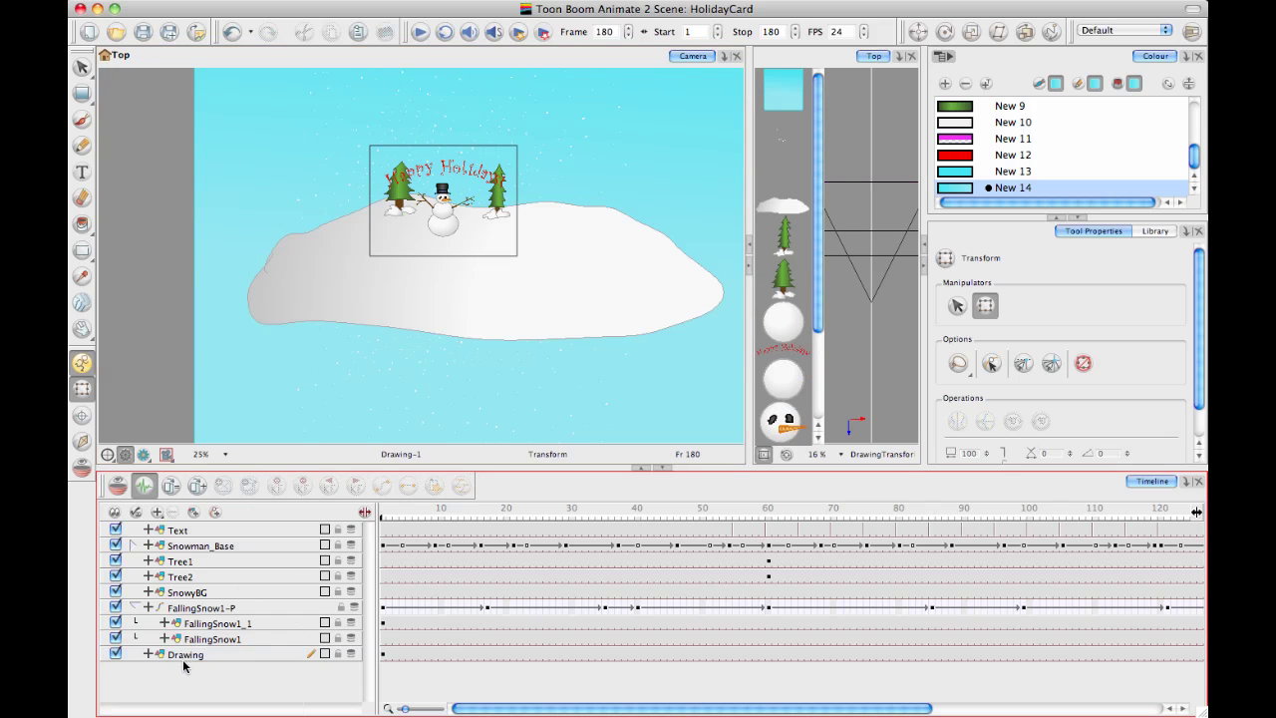
- Rename the Drawing layer as Sky
{"action": "double_click", "coordinate": [184, 658]}
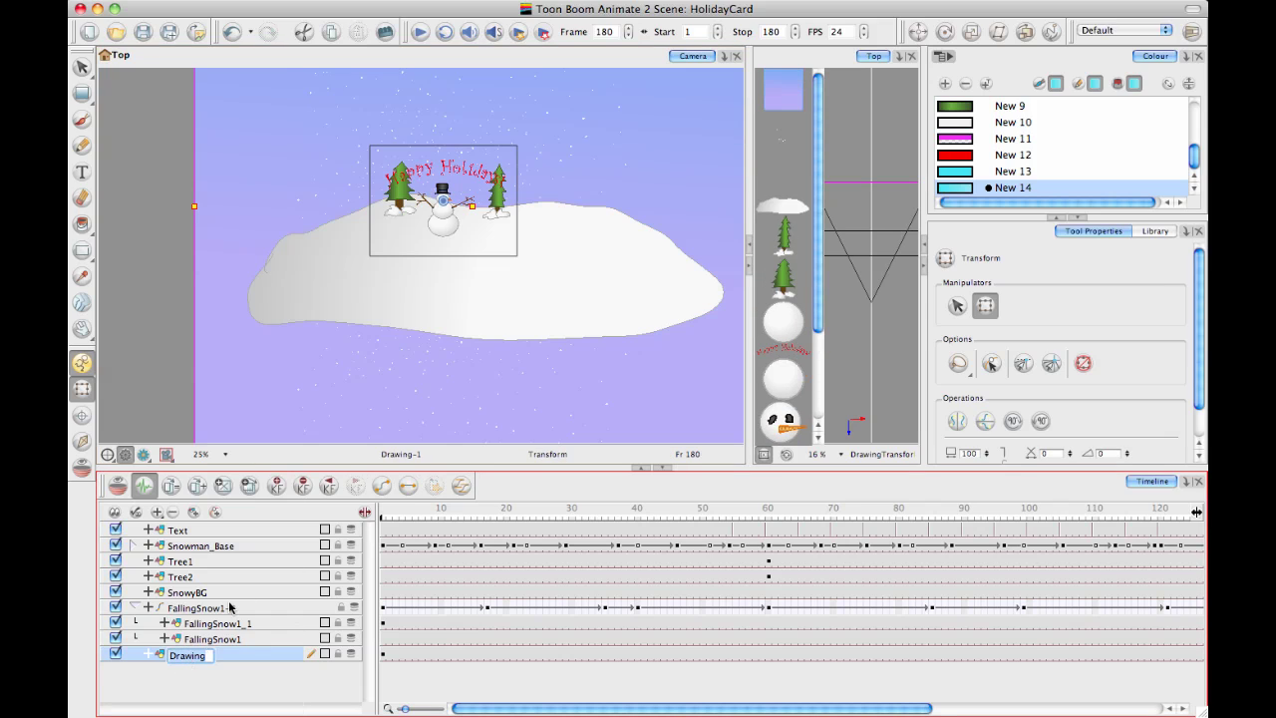
{"action": "type", "text": "Sky"}
{"action": "key", "text": "Return"}
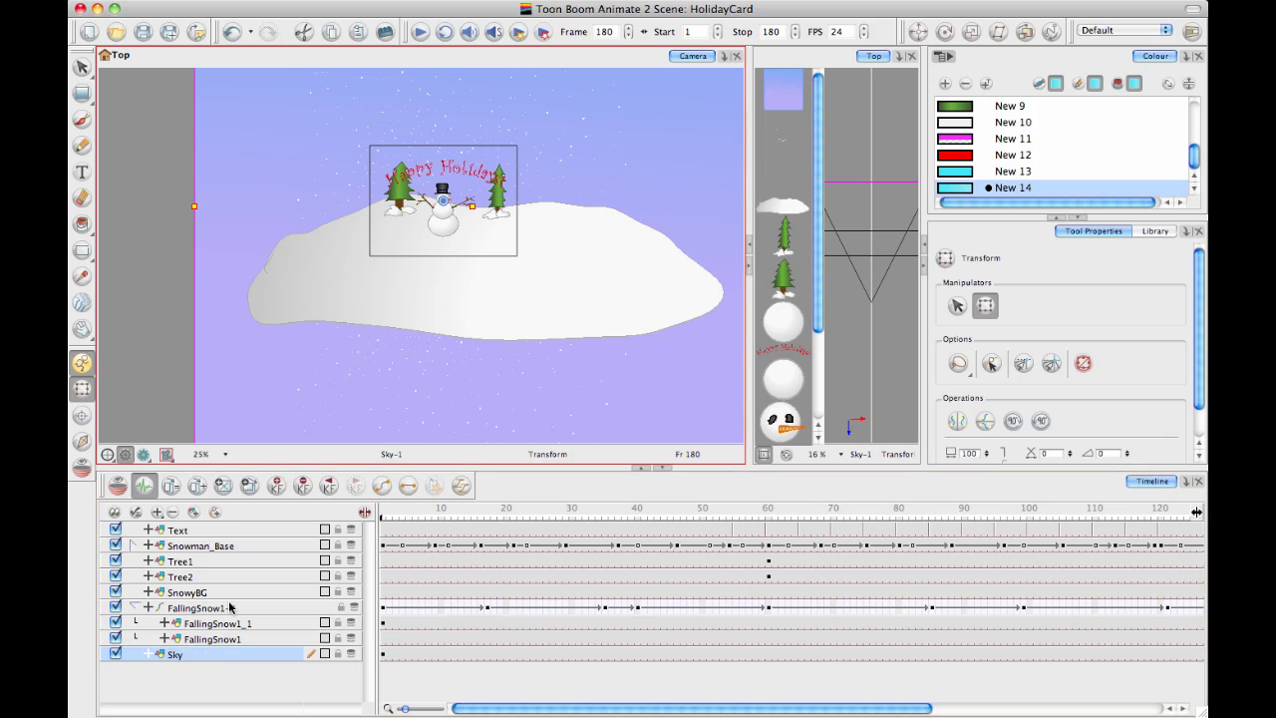
- Add a camera layer to the scene and give it a parent peg
{"action": "left_click", "coordinate": [156, 511]}
{"action": "left_click", "coordinate": [191, 524]}
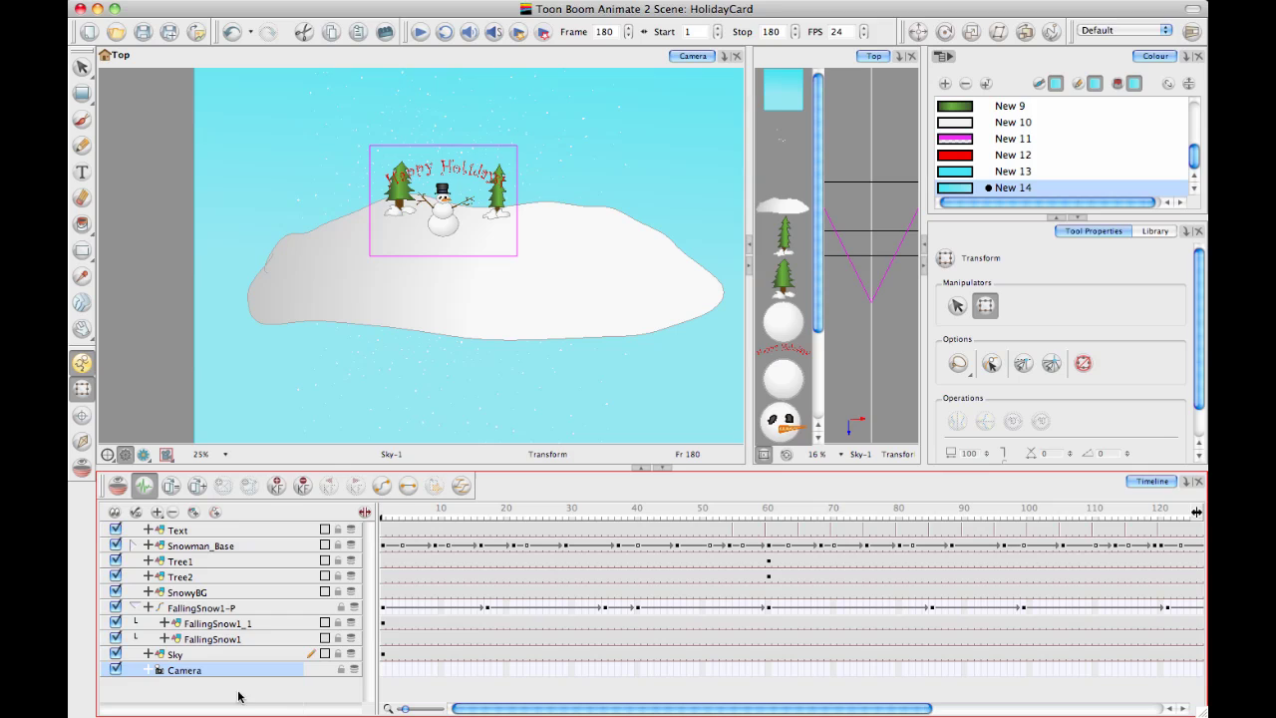
{"action": "left_click", "coordinate": [214, 511]}
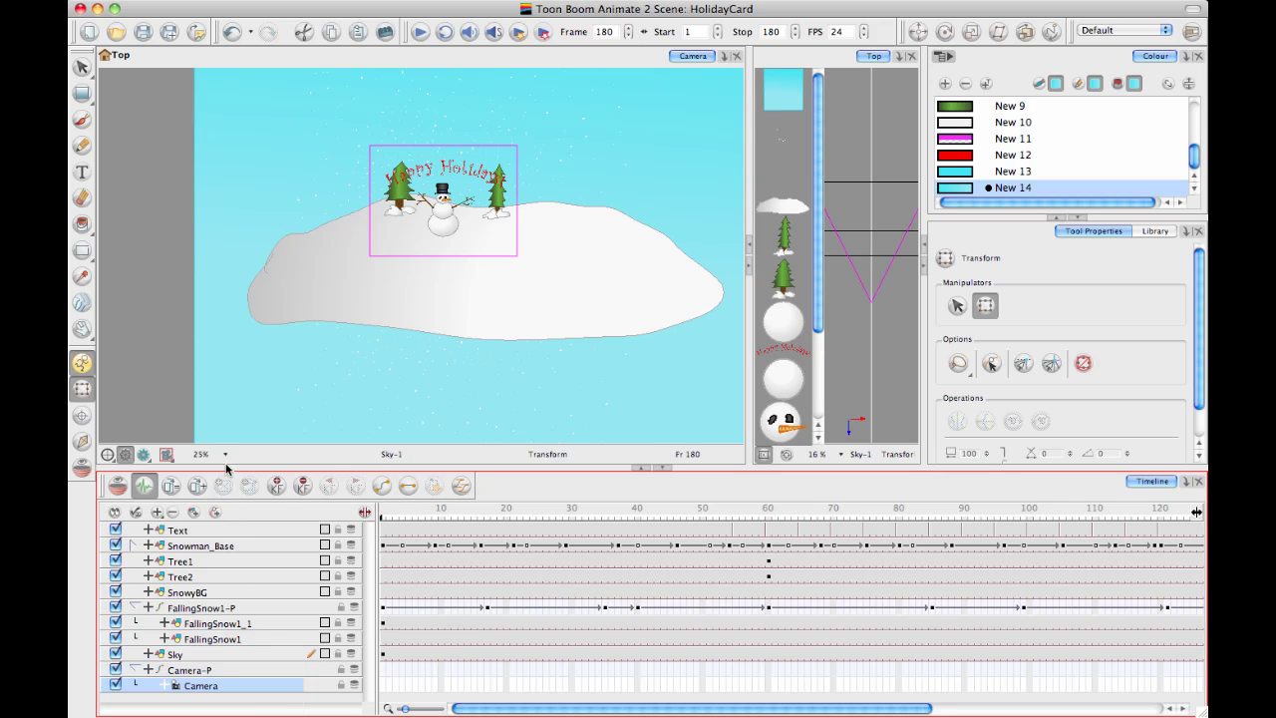
- Set keyframes on the Camera-P peg at frames 1 and 38
{"action": "left_click", "coordinate": [254, 670]}
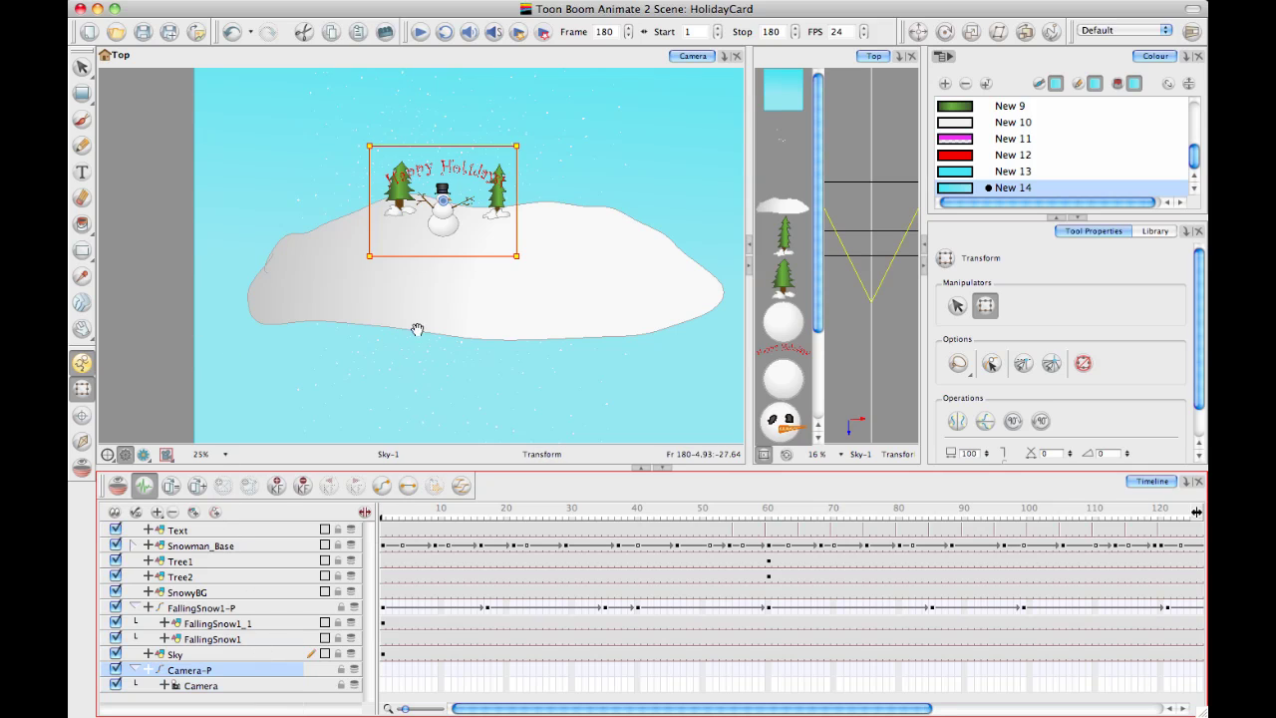
{"action": "left_click_drag", "start_coordinate": [418, 329], "coordinate": [399, 339]}
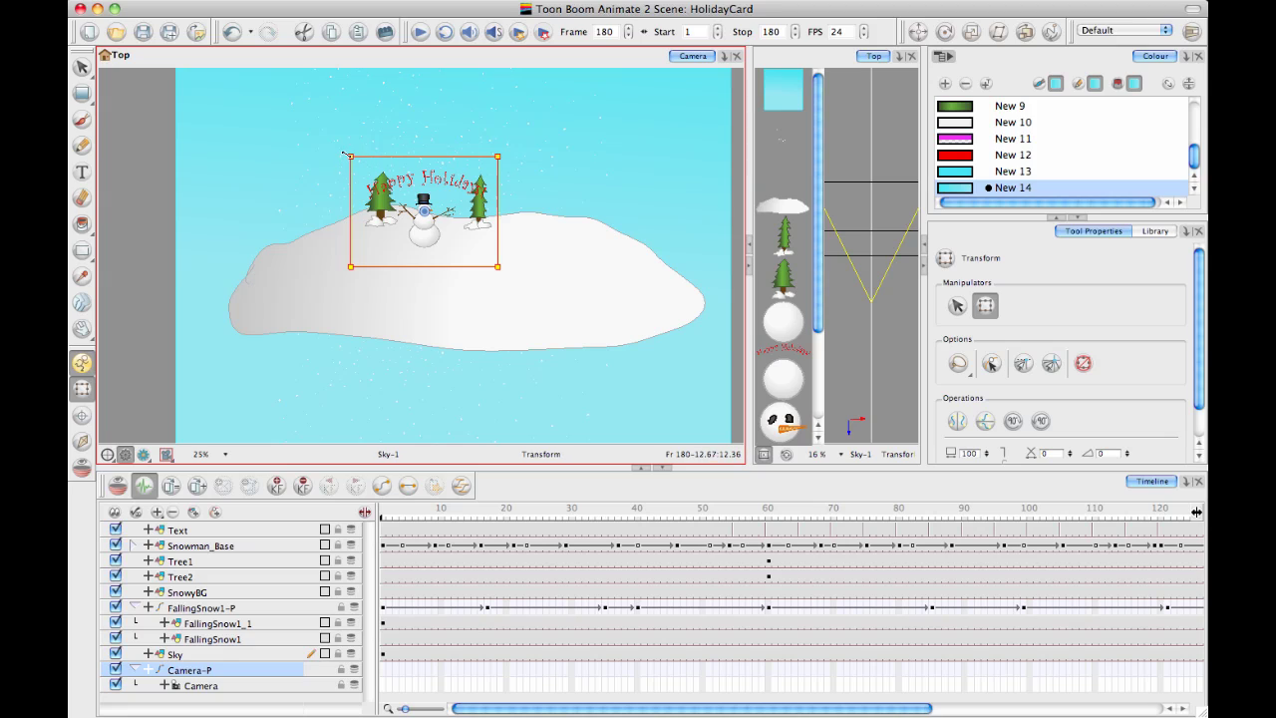
{"action": "left_click", "coordinate": [379, 686]}
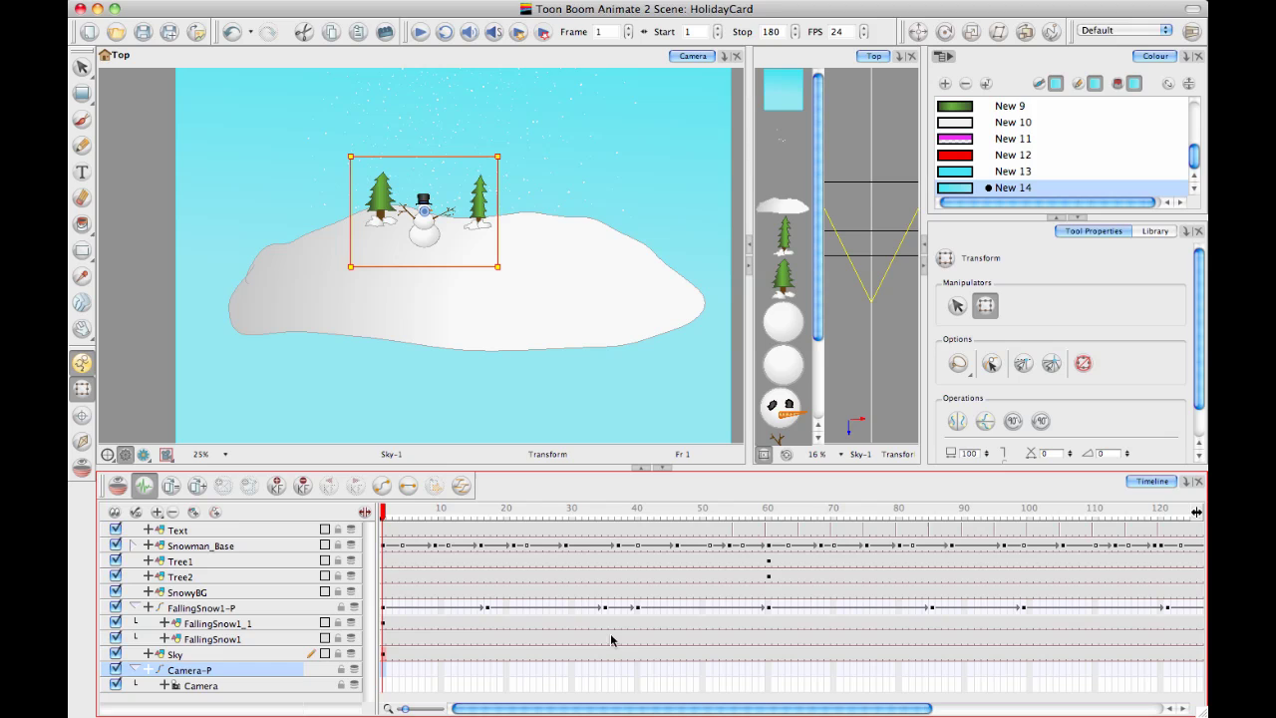
{"action": "left_click", "coordinate": [627, 676]}
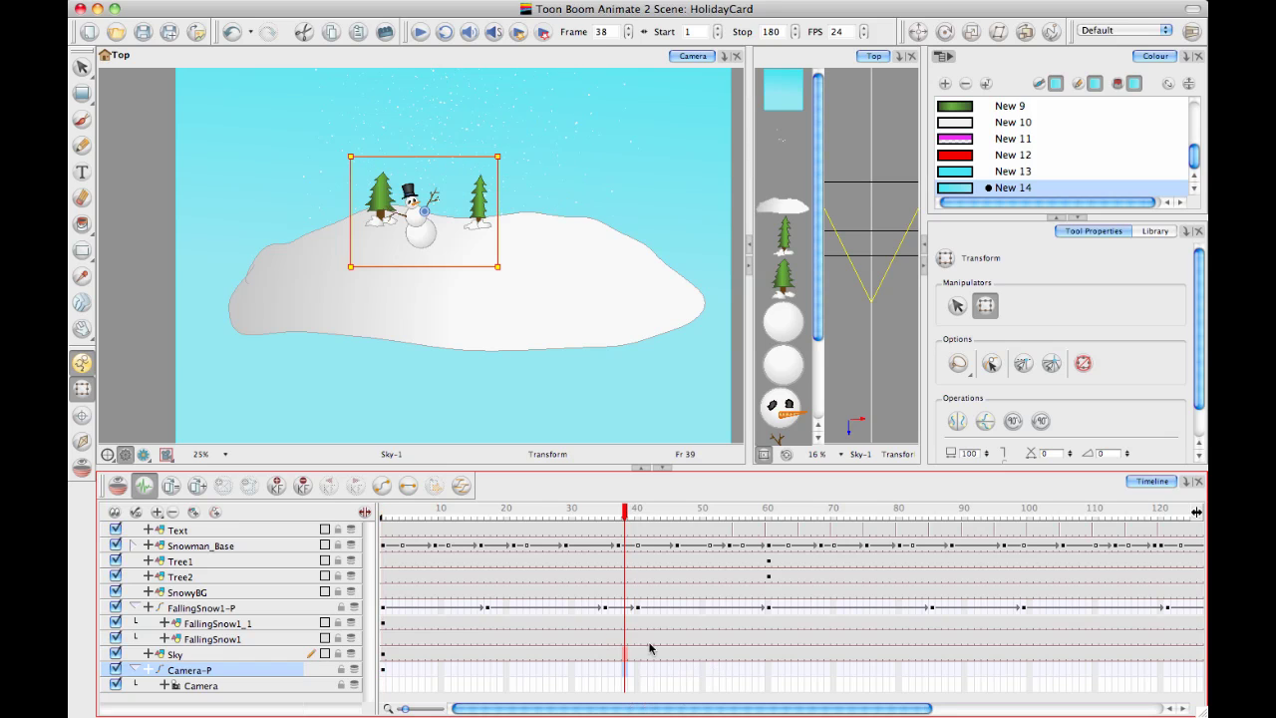
{"action": "key", "text": "F6"}
- Add a Camera-P keyframe at frame 85 and scale the camera frame up there to create a zoom-out to the full hill
{"action": "left_click_drag", "start_coordinate": [639, 525], "coordinate": [944, 538]}
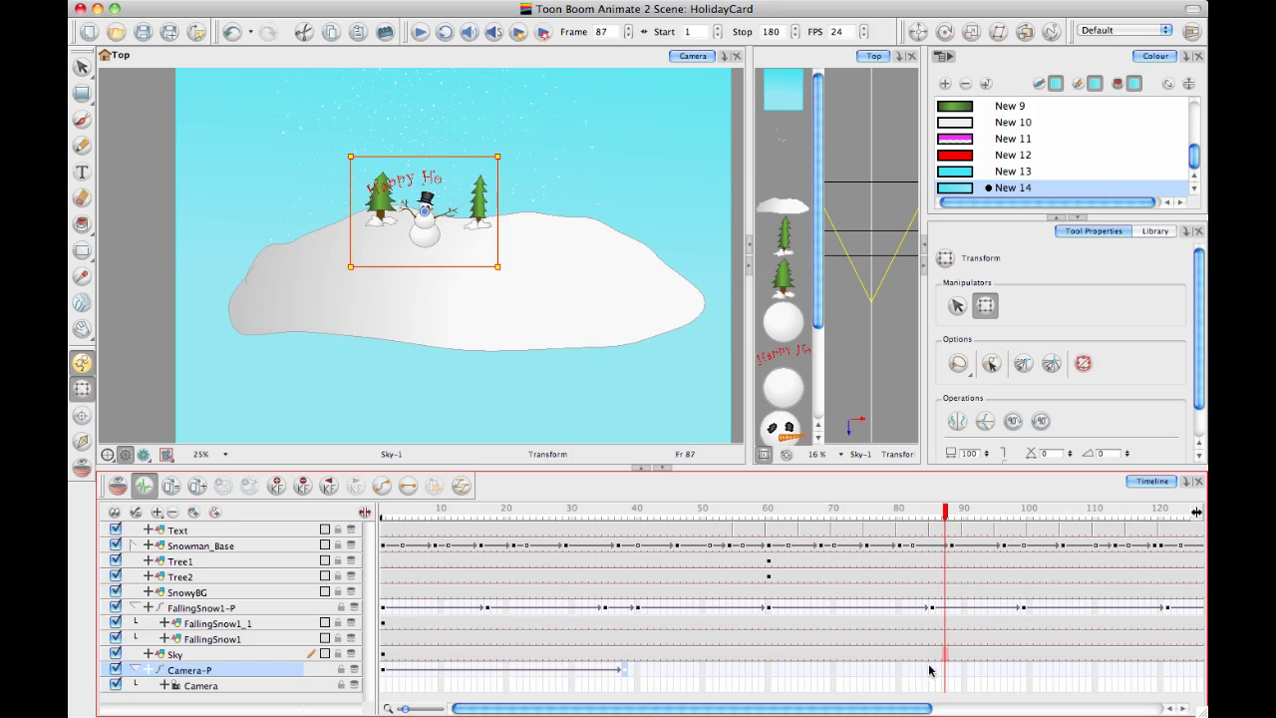
{"action": "left_click", "coordinate": [931, 671]}
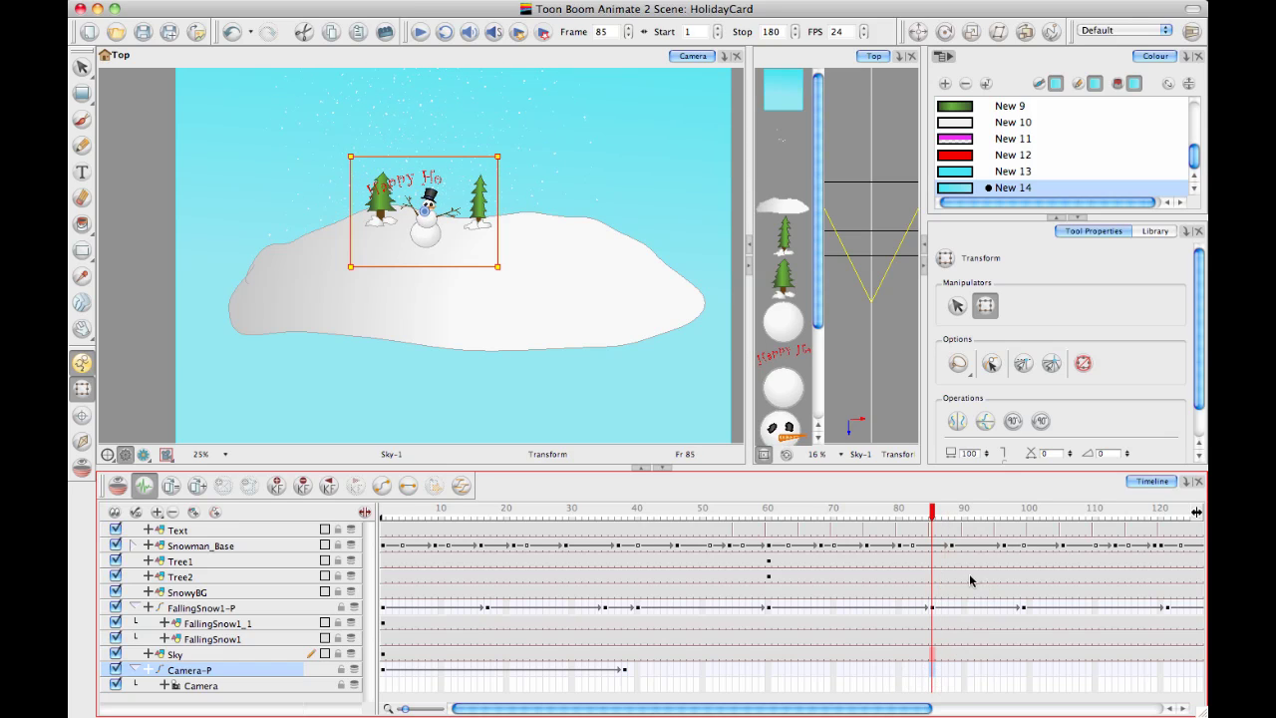
{"action": "key", "text": "F6"}
{"action": "left_click_drag", "start_coordinate": [351, 156], "coordinate": [121, 15]}
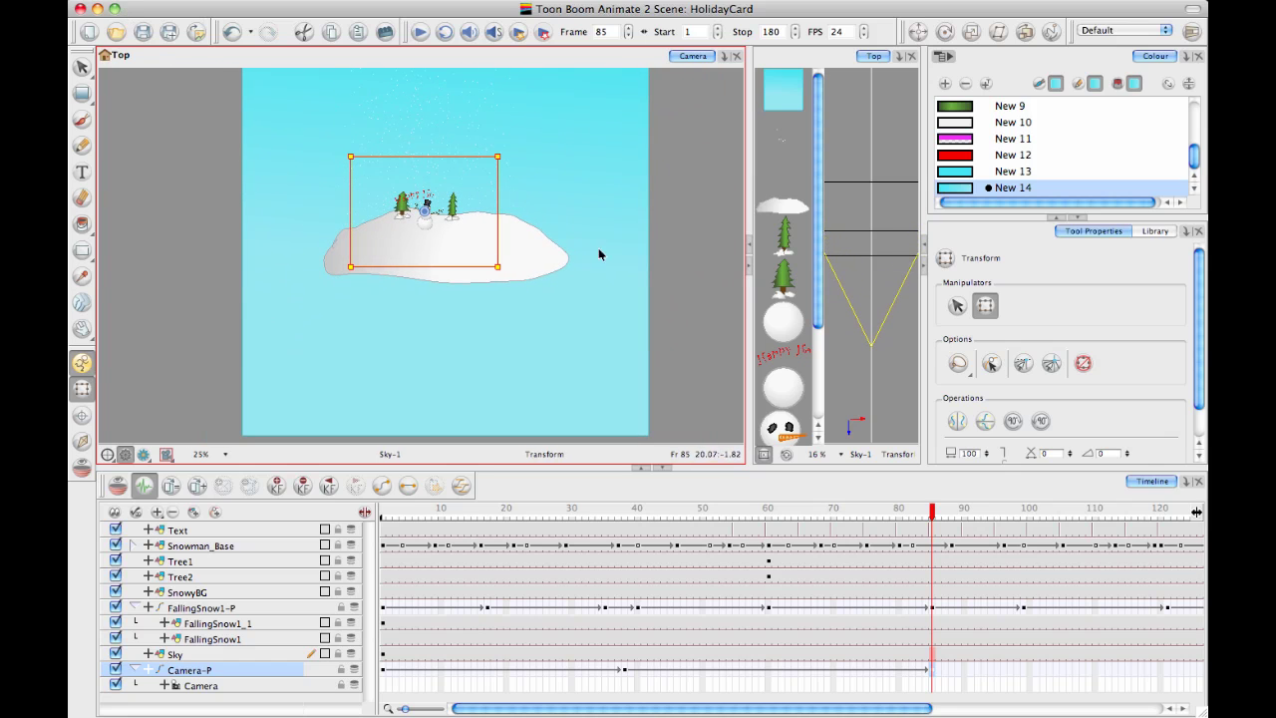
- Return to frame 1 and parent the Text layer to the Camera-P peg
{"action": "left_click_drag", "start_coordinate": [930, 512], "coordinate": [384, 484]}
{"action": "left_click", "coordinate": [244, 529]}
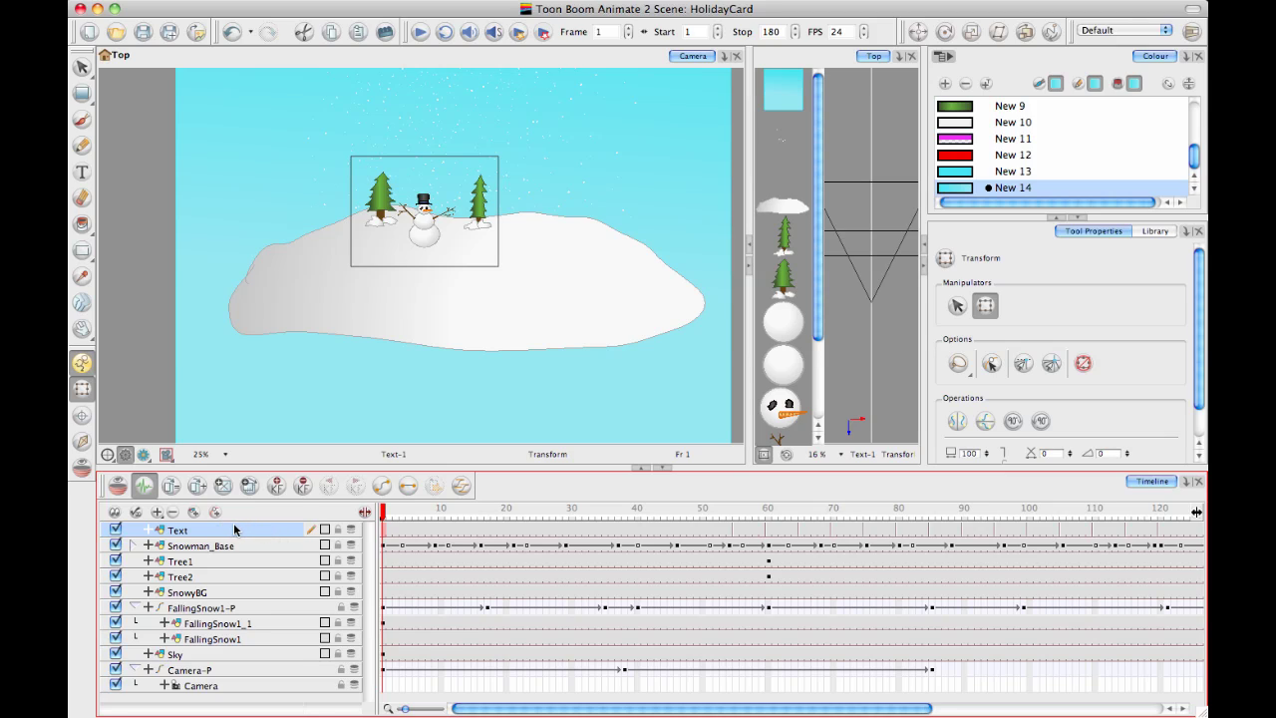
{"action": "left_click_drag", "start_coordinate": [217, 572], "coordinate": [215, 670]}
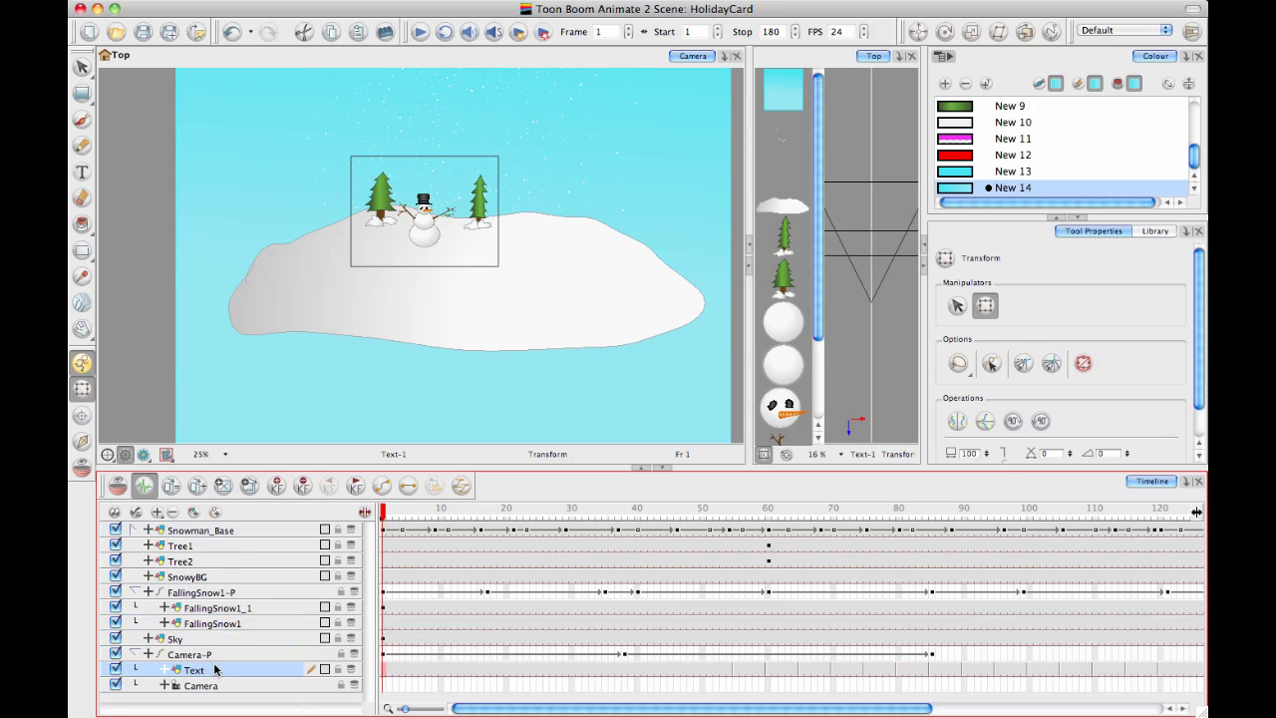
- Enlarge the camera frame in view and play the scene from frame 1 to check the zoom-out with the greeting
{"action": "left_click", "coordinate": [386, 511]}
{"action": "left_click_drag", "start_coordinate": [456, 186], "coordinate": [464, 200]}
{"action": "key", "text": "2"}
{"action": "left_click_drag", "start_coordinate": [353, 258], "coordinate": [323, 302]}
{"action": "left_click", "coordinate": [852, 122]}
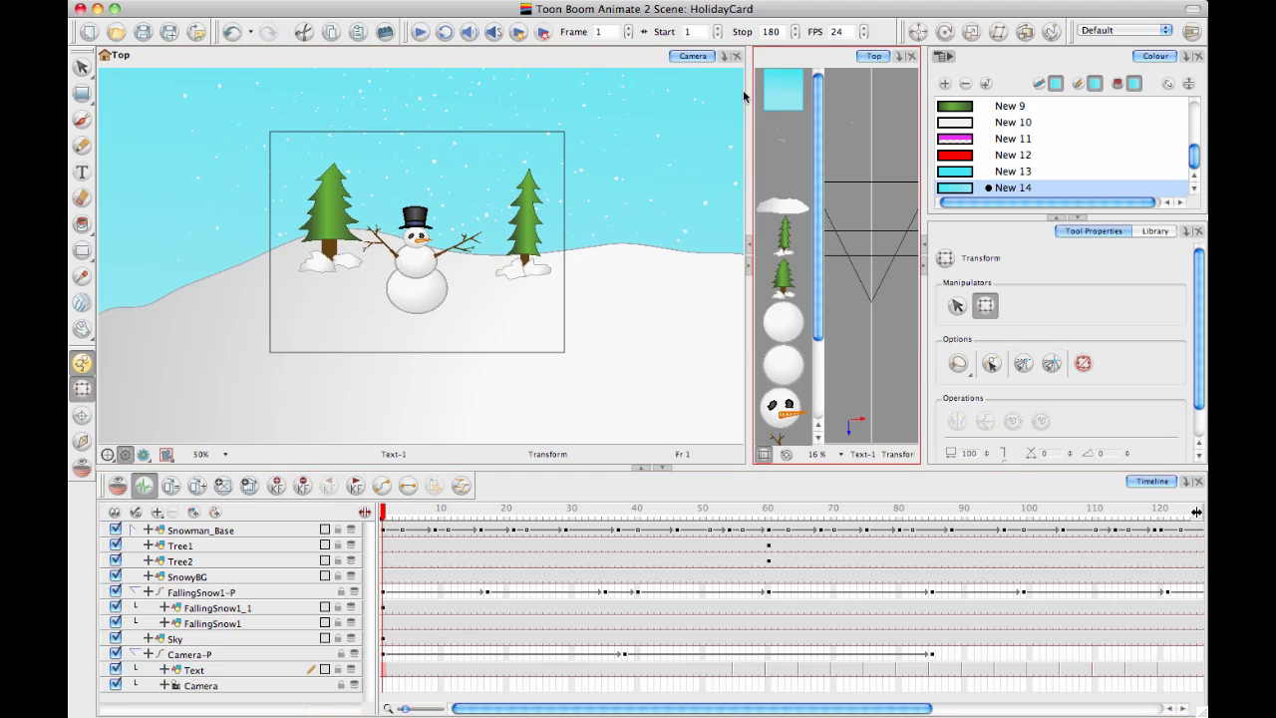
{"action": "left_click", "coordinate": [420, 32]}
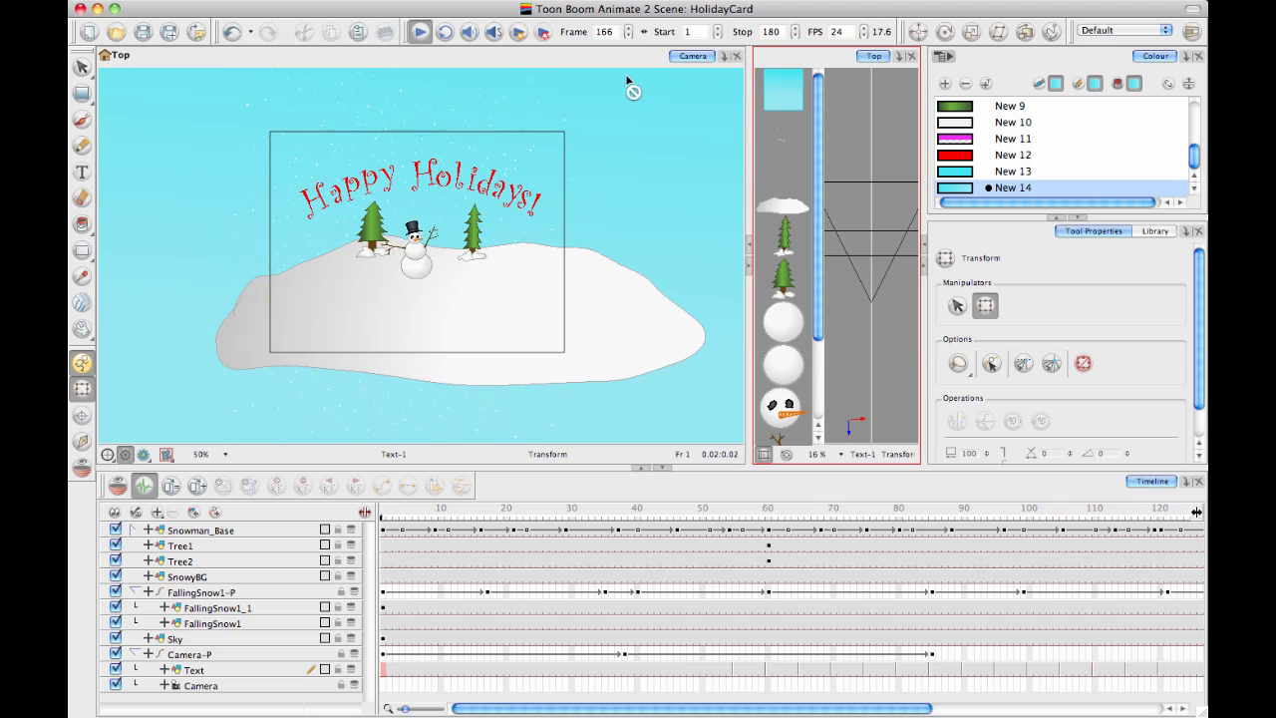
- Recolour the New 14 sky gradient from periwinkle blue (RGB 145, 170, 235) to near-white (RGB 233, 236, 241) and play the scene
{"action": "double_click", "coordinate": [955, 190]}
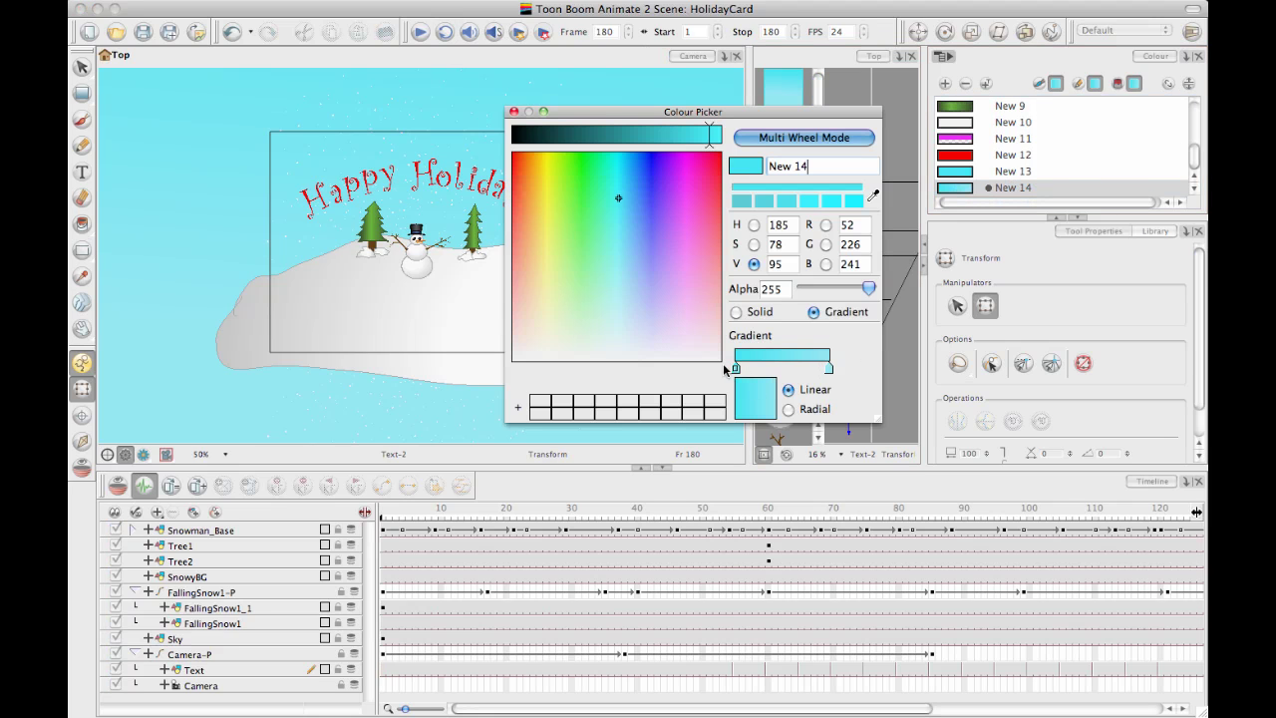
{"action": "left_click_drag", "start_coordinate": [618, 135], "coordinate": [705, 140]}
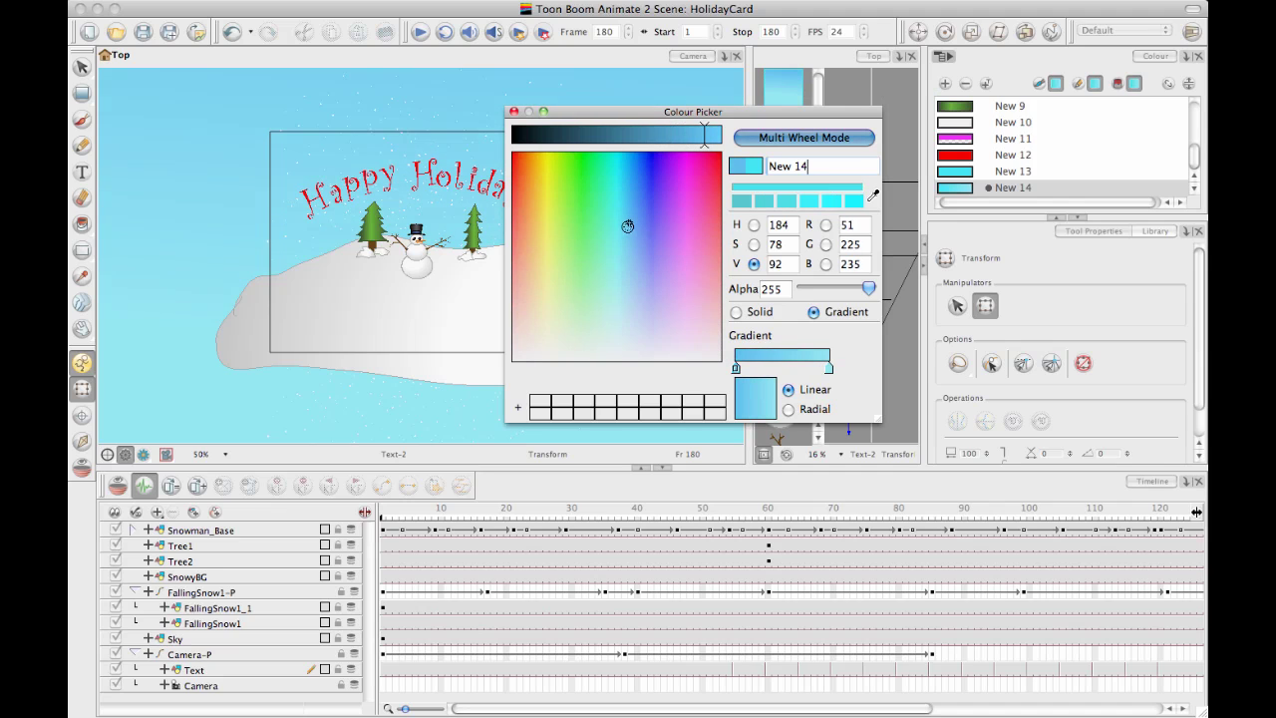
{"action": "left_click_drag", "start_coordinate": [624, 225], "coordinate": [637, 353]}
{"action": "left_click", "coordinate": [830, 371]}
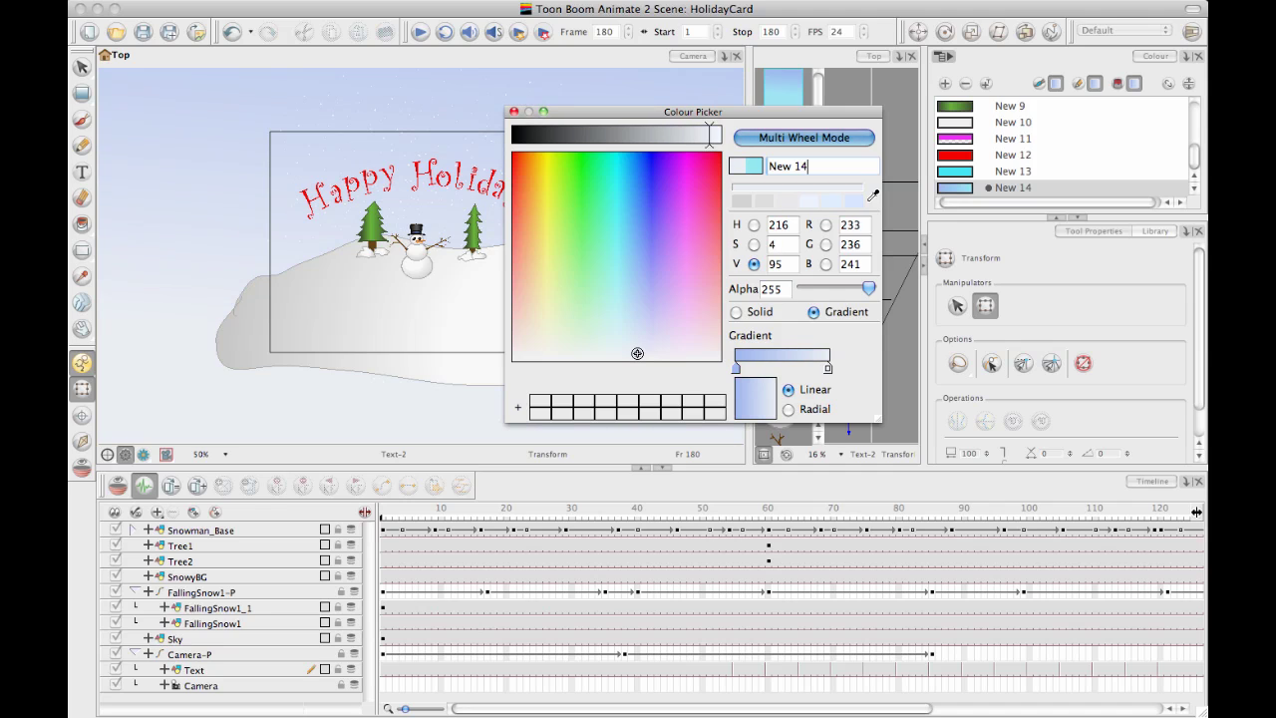
{"action": "left_click", "coordinate": [513, 111]}
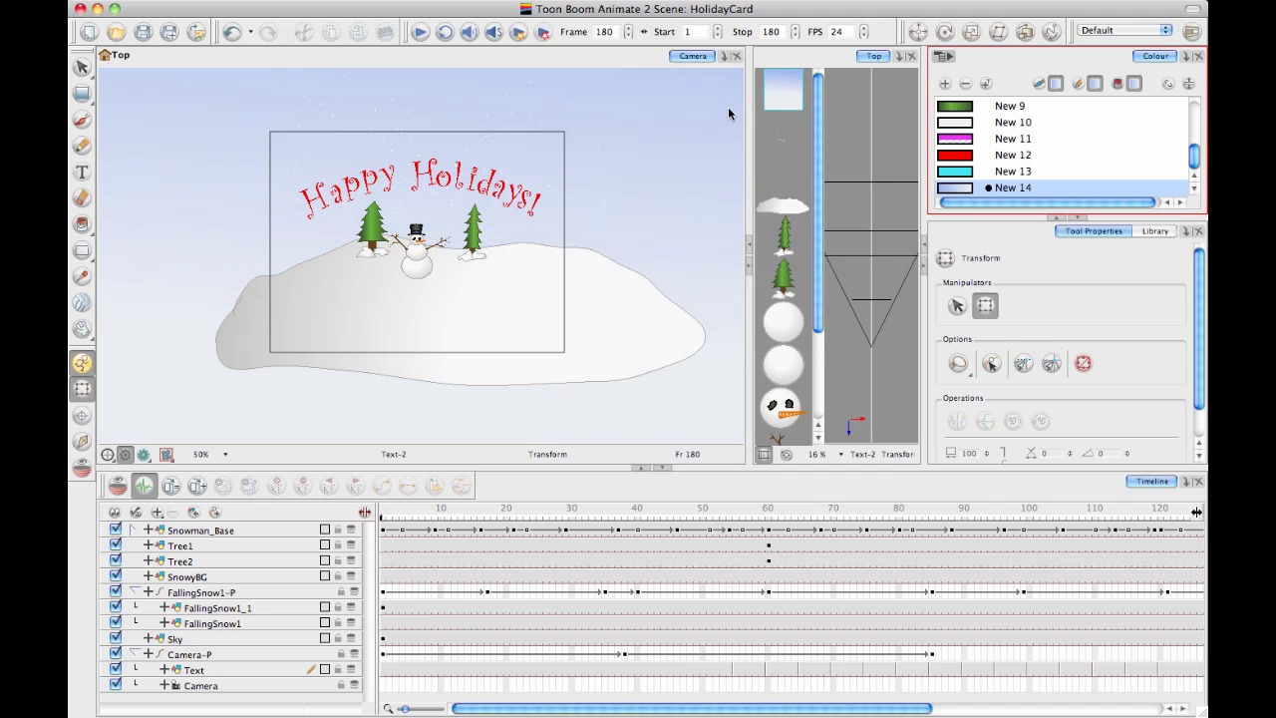
{"action": "left_click", "coordinate": [420, 32]}
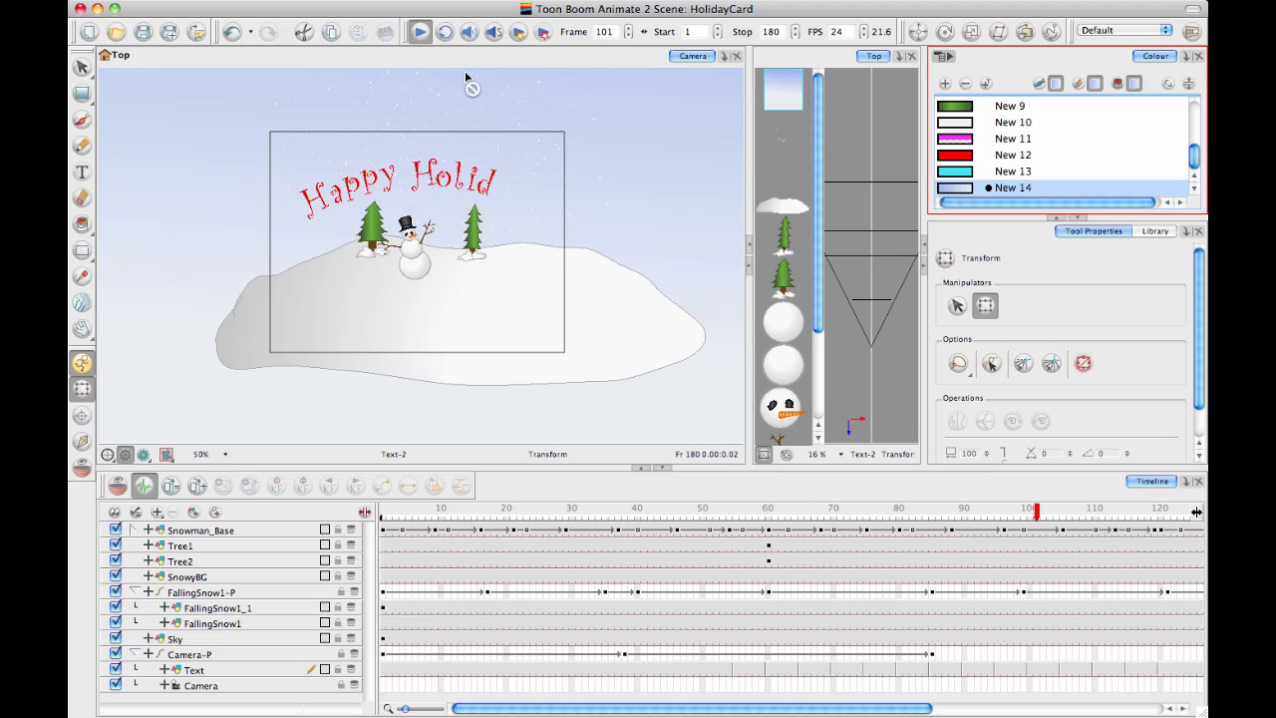
- Set the New 14 gradient's end stop to pale blue (RGB 180, 216, 241) and its start stop to mid blue (RGB 116, 178, 235)
{"action": "double_click", "coordinate": [947, 188]}
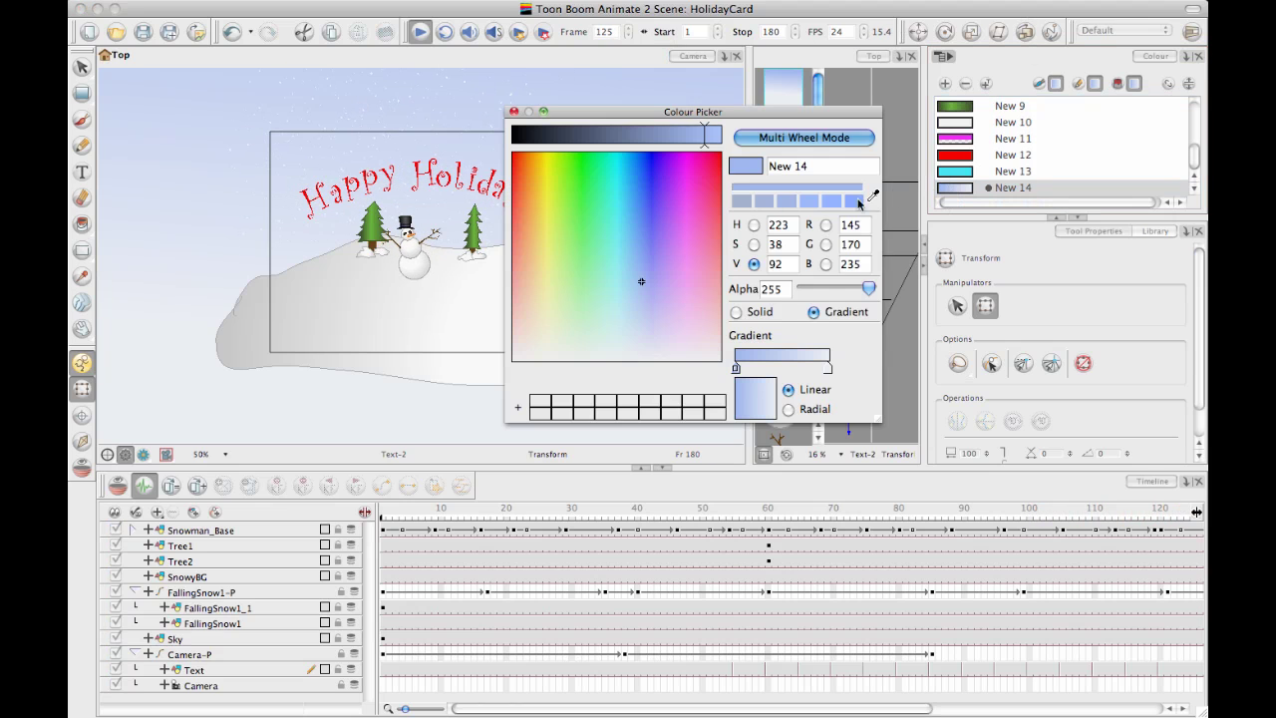
{"action": "left_click", "coordinate": [635, 335]}
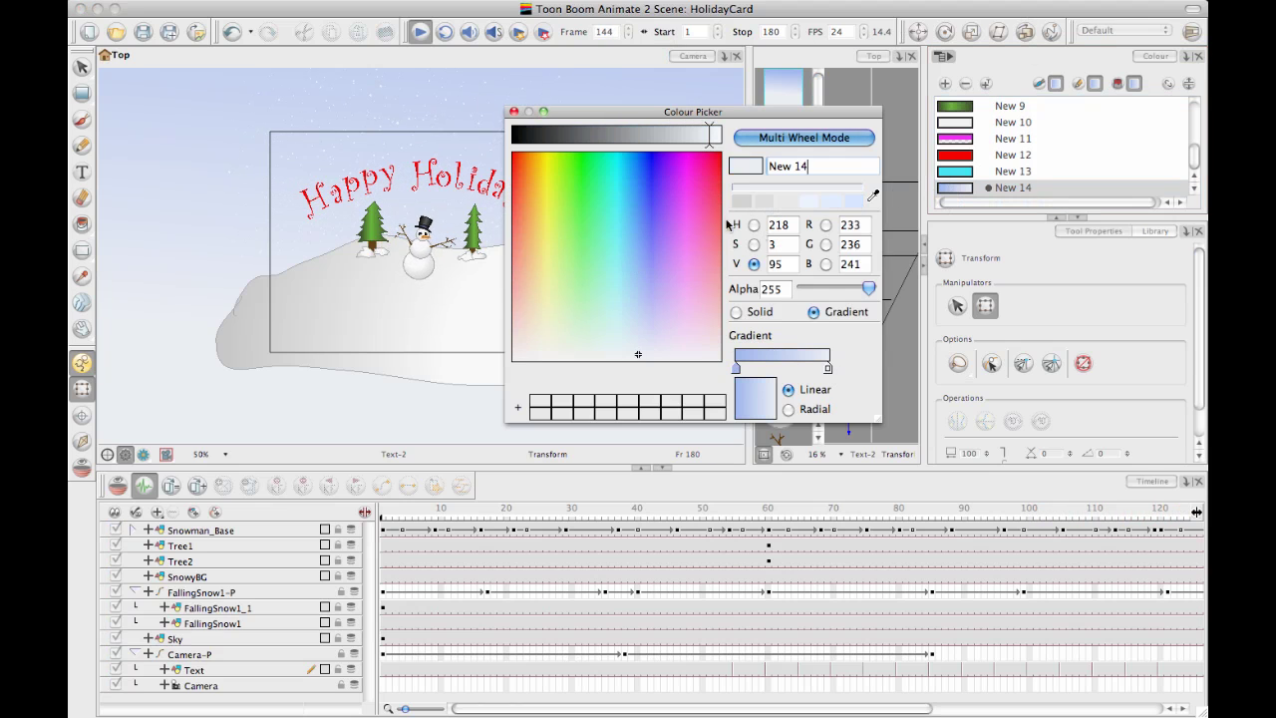
{"action": "left_click_drag", "start_coordinate": [638, 354], "coordinate": [630, 306]}
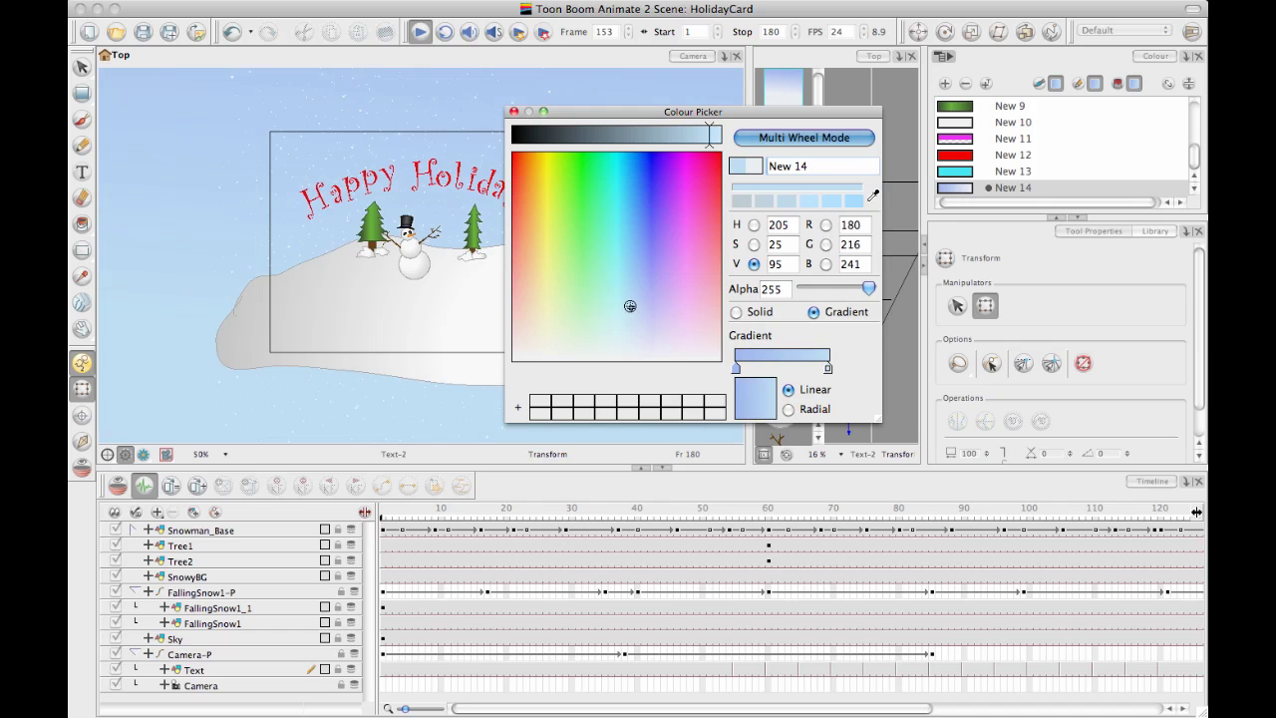
{"action": "left_click", "coordinate": [735, 369]}
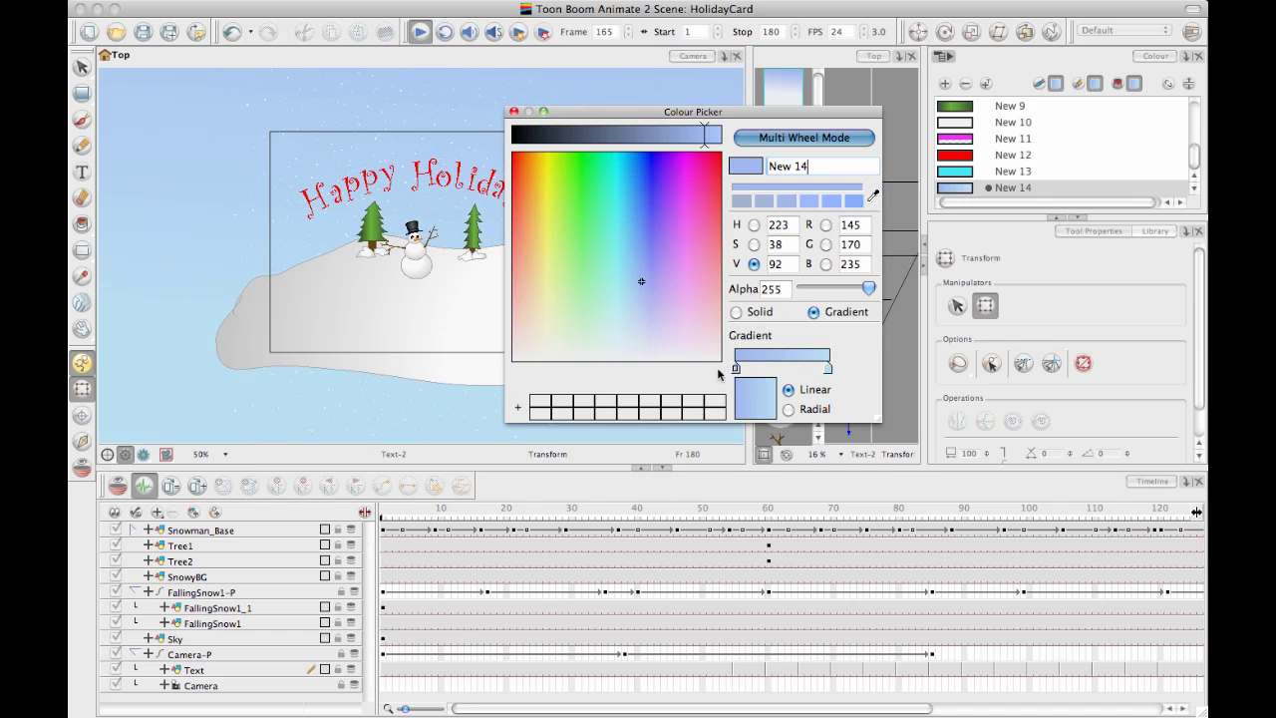
{"action": "left_click_drag", "start_coordinate": [648, 276], "coordinate": [635, 254]}
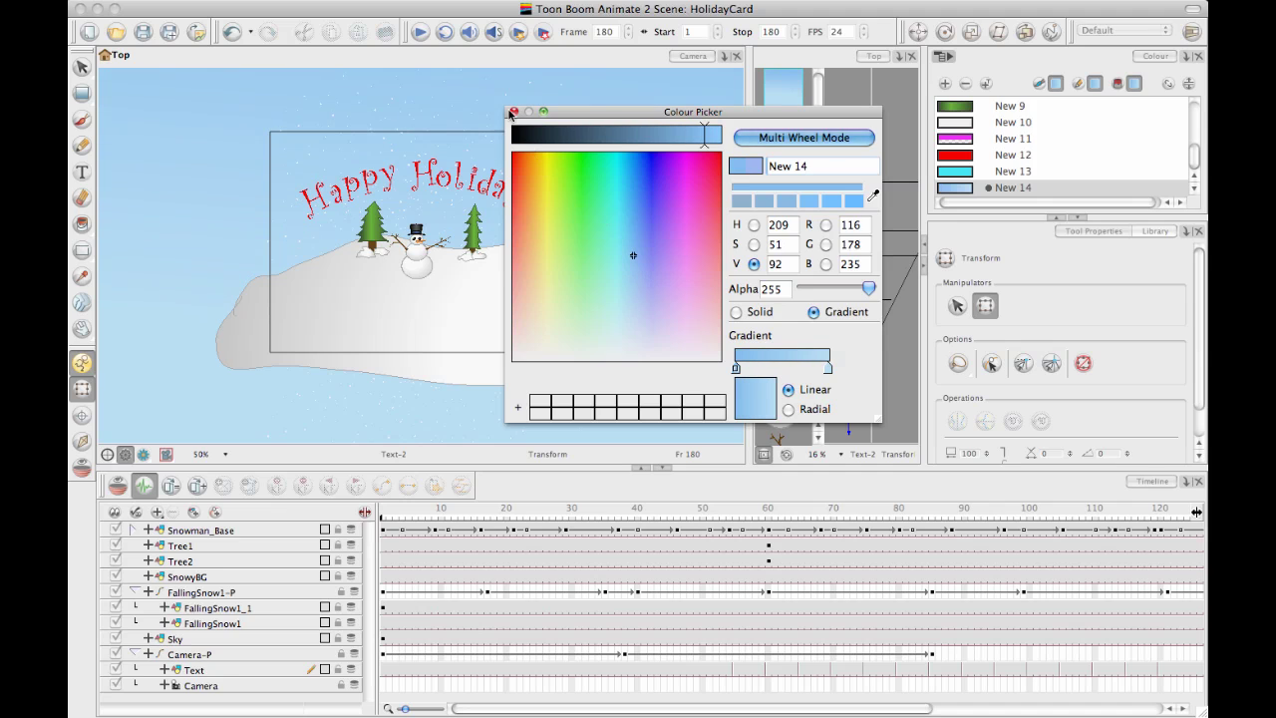
{"action": "left_click", "coordinate": [514, 111]}
- Try to adjust the sky's gradient on the Sky layer at frame 1 with the Edit Gradient/Texture tool
{"action": "left_click_drag", "start_coordinate": [528, 166], "coordinate": [542, 158]}
{"action": "key", "text": "1"}
{"action": "left_click_drag", "start_coordinate": [258, 147], "coordinate": [267, 140]}
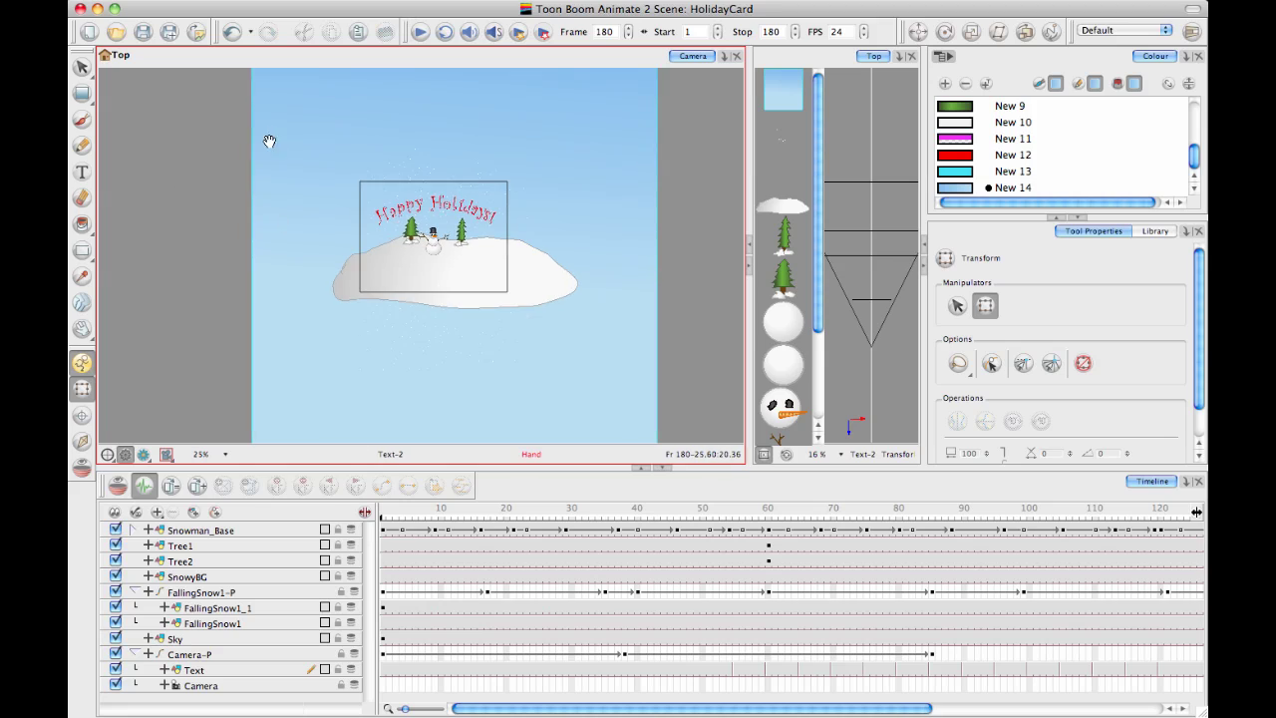
{"action": "key", "text": "1"}
{"action": "left_click", "coordinate": [81, 93]}
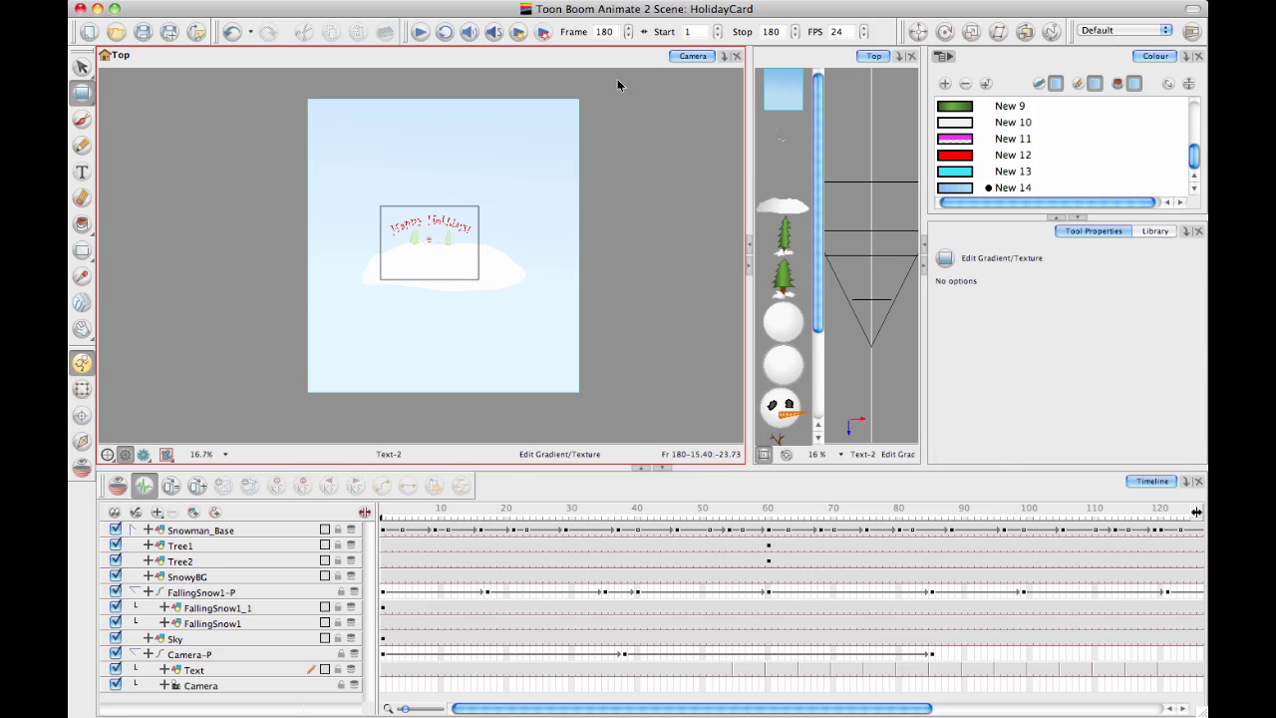
{"action": "left_click", "coordinate": [382, 637]}
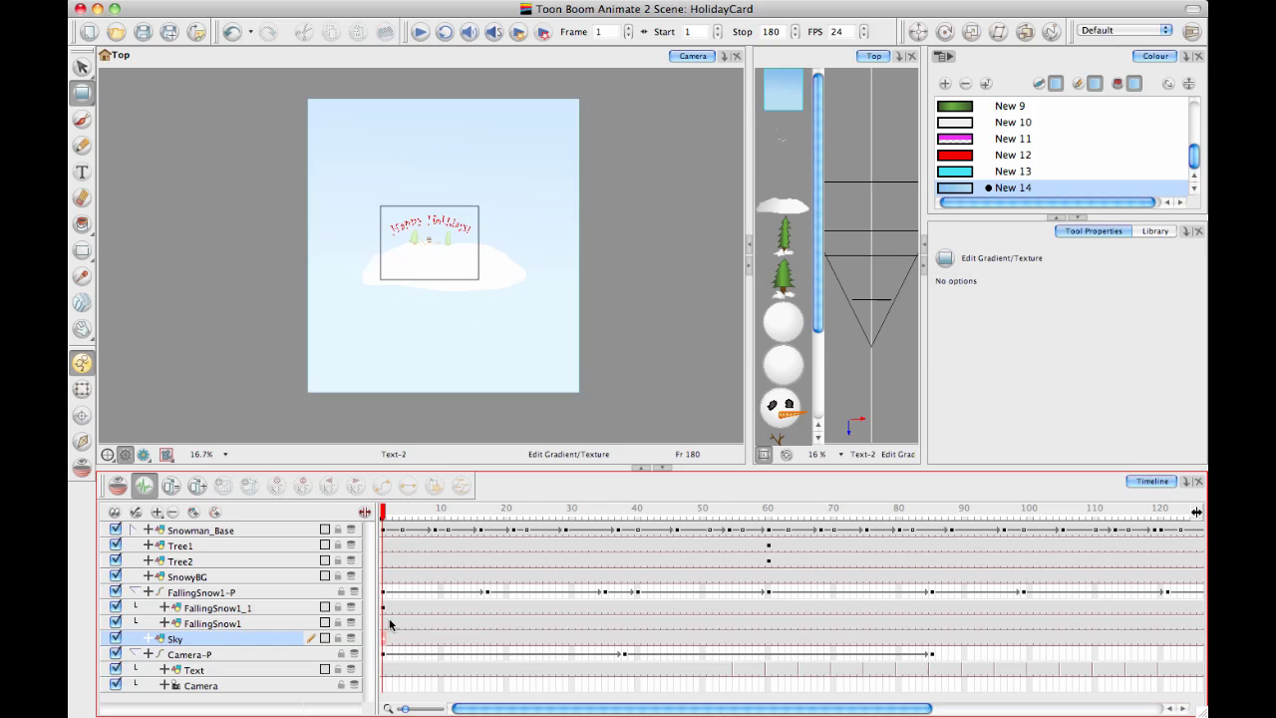
{"action": "left_click_drag", "start_coordinate": [517, 140], "coordinate": [529, 127]}
{"action": "key", "text": "1"}
{"action": "key", "text": "1"}
{"action": "key", "text": "1"}
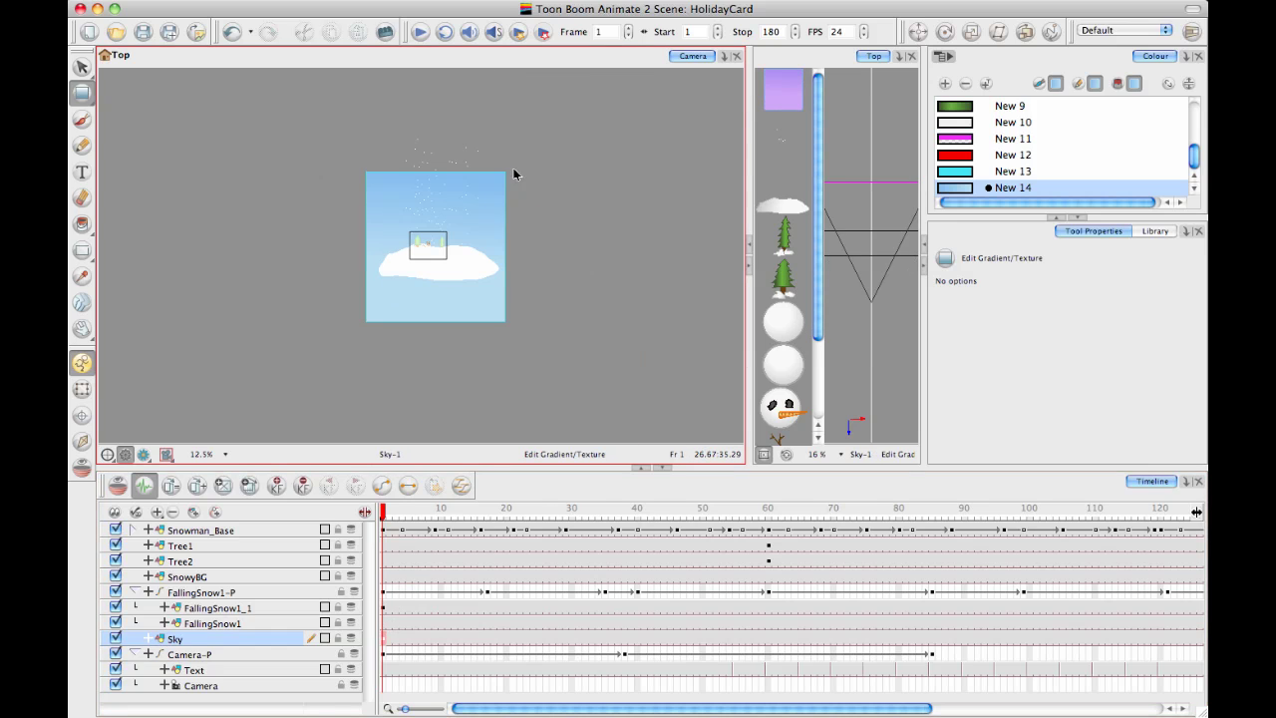
{"action": "left_click_drag", "start_coordinate": [364, 194], "coordinate": [393, 187]}
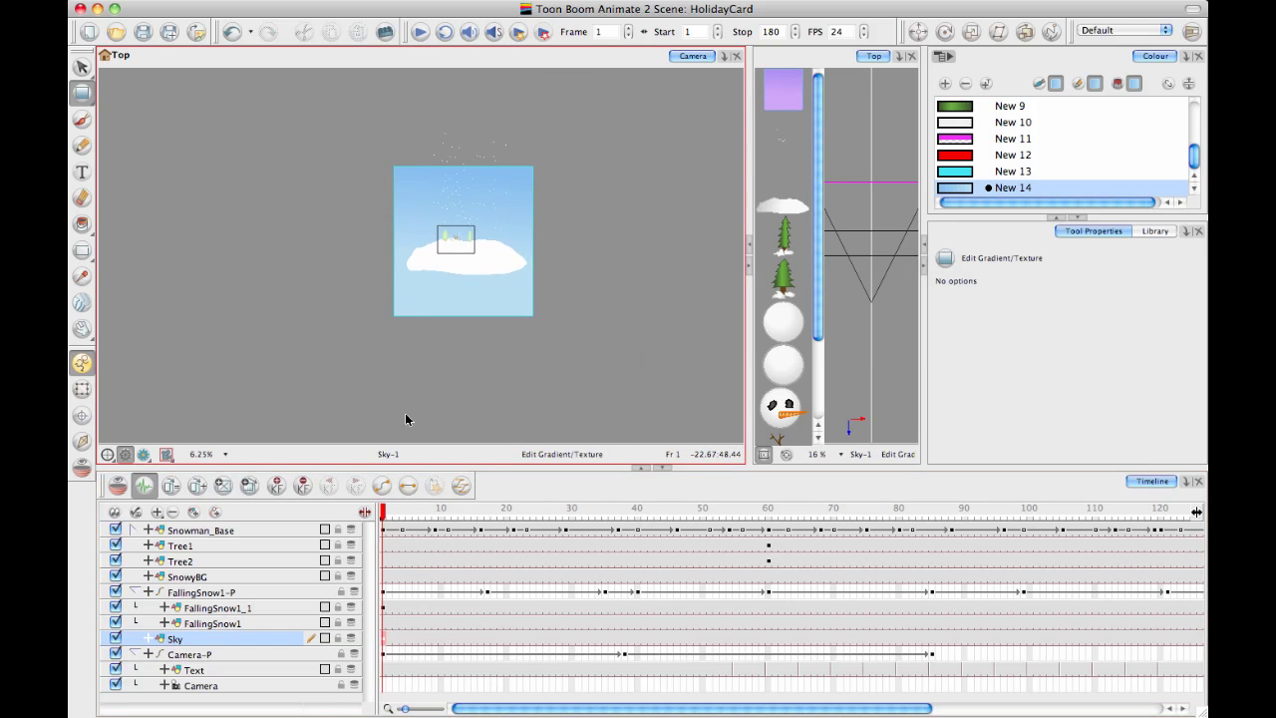
{"action": "key", "text": "2"}
{"action": "key", "text": "2"}
{"action": "key", "text": "2"}
{"action": "key", "text": "2"}
{"action": "key", "text": "2"}
{"action": "key", "text": "1"}
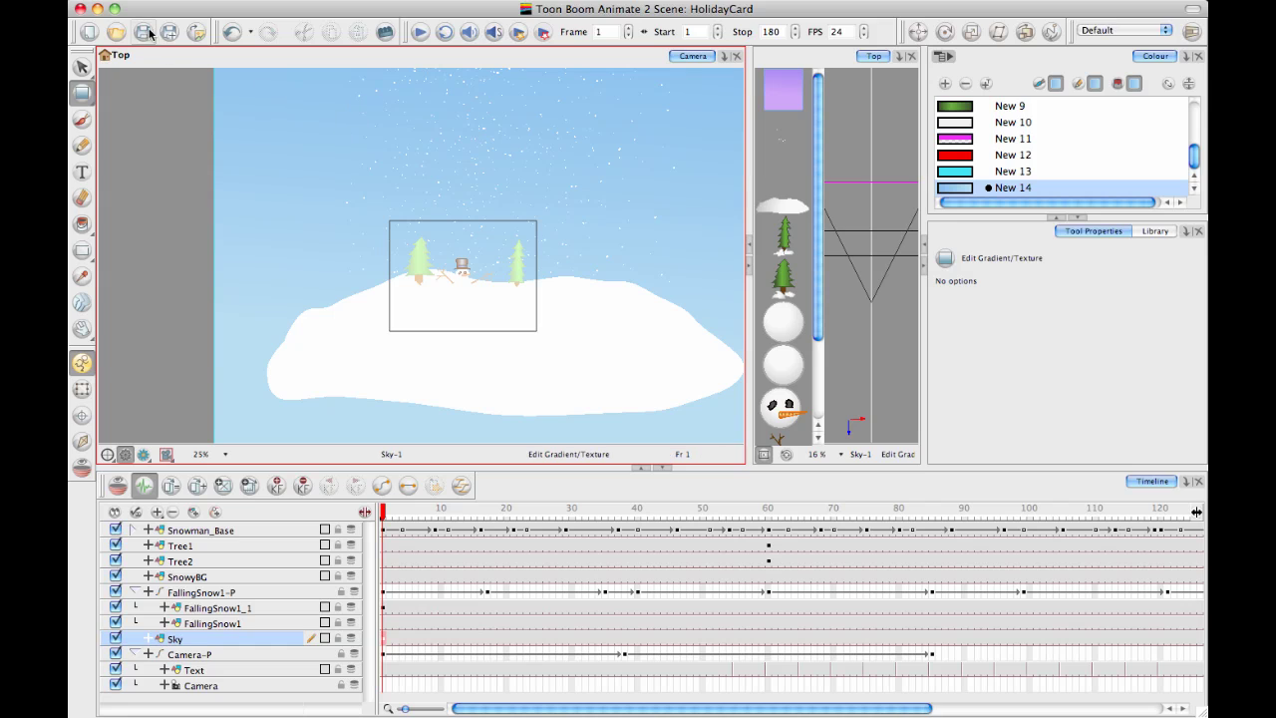
{"action": "key", "text": "2"}
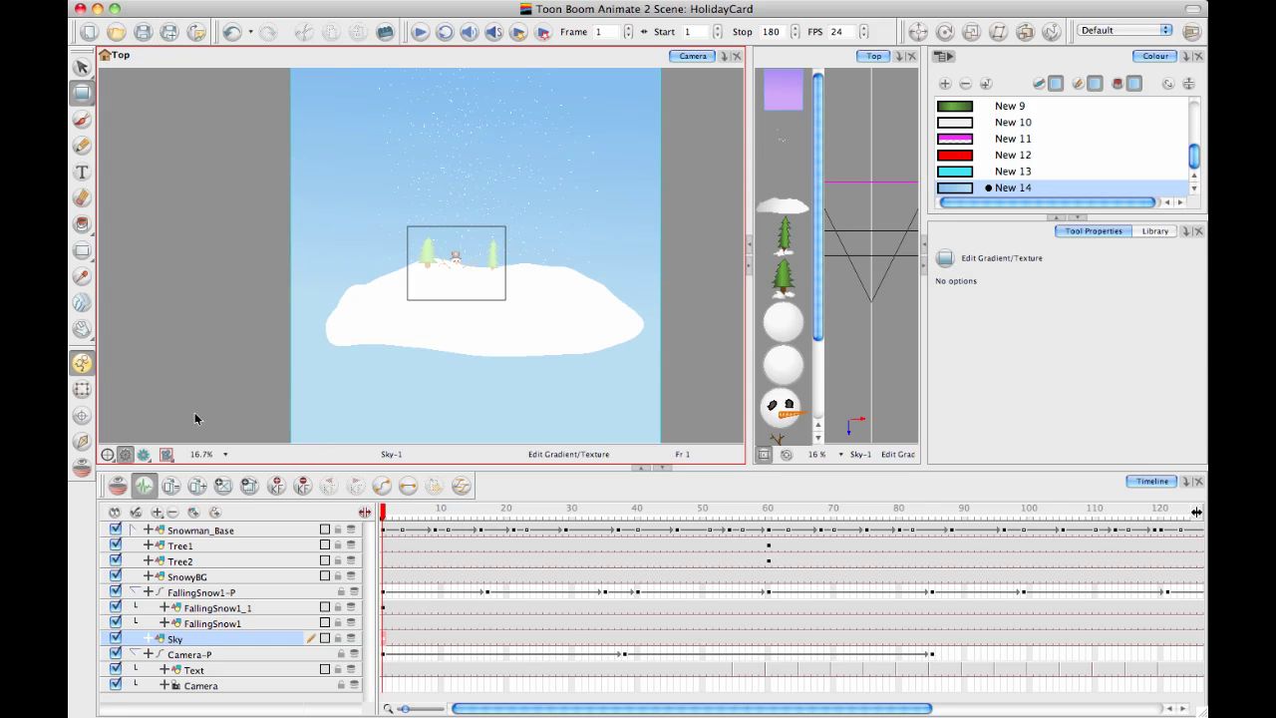
{"action": "left_click", "coordinate": [82, 388]}
{"action": "left_click", "coordinate": [159, 333]}
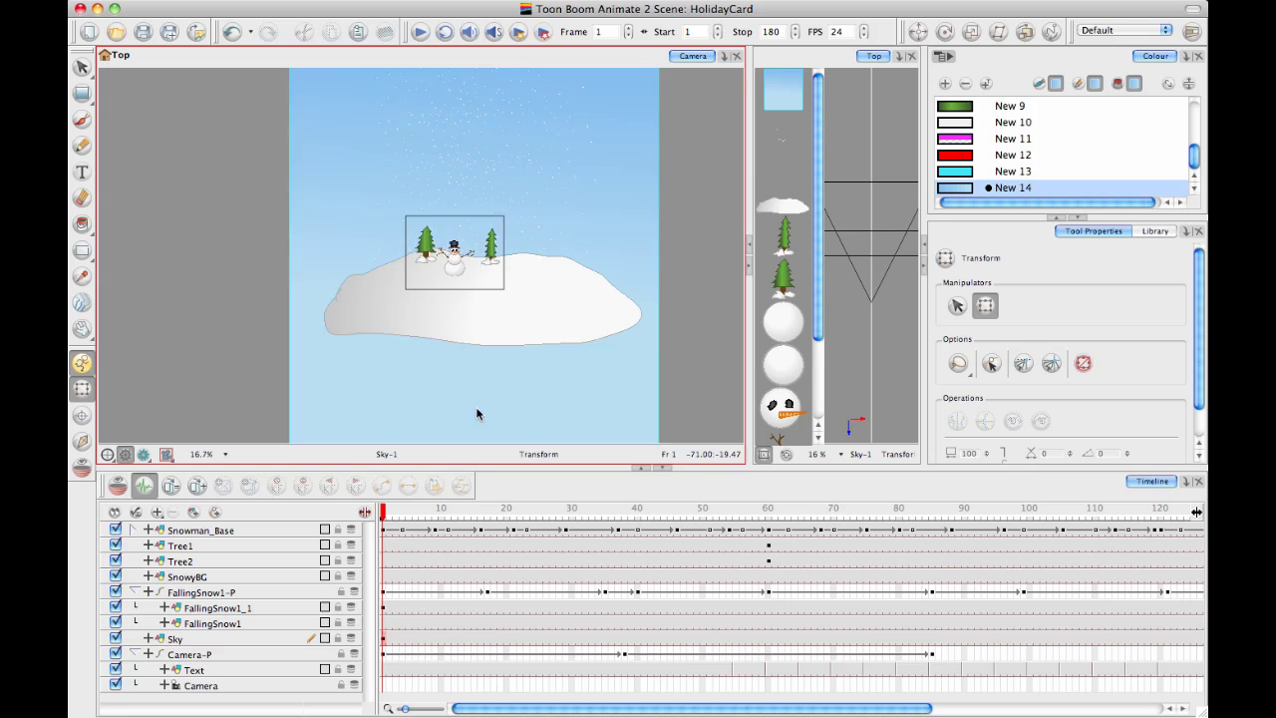
- Scrub the timeline to frame 128 and examine the greeting and the recoloured sky up close
{"action": "key", "text": "2"}
{"action": "left_click_drag", "start_coordinate": [399, 510], "coordinate": [1196, 448]}
{"action": "left_click", "coordinate": [527, 270]}
{"action": "key", "text": "2"}
{"action": "key", "text": "2"}
{"action": "key", "text": "2"}
{"action": "key", "text": "2"}
{"action": "key", "text": "2"}
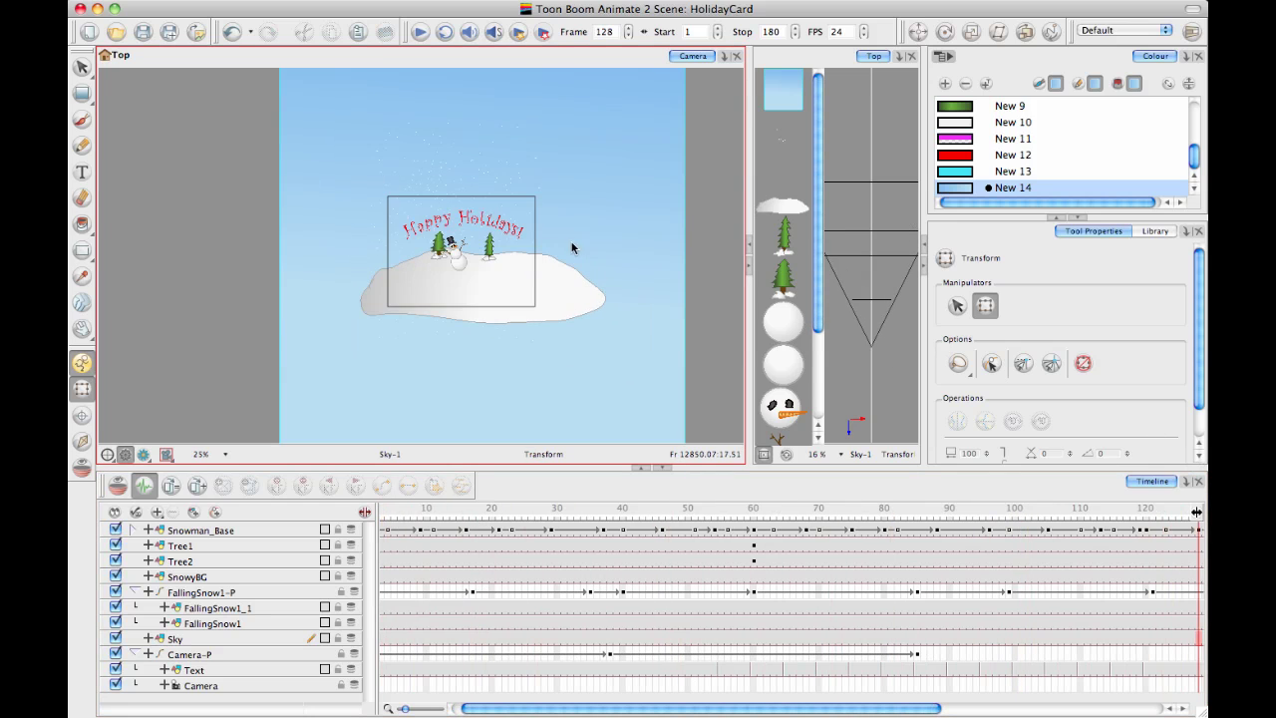
{"action": "left_click_drag", "start_coordinate": [644, 199], "coordinate": [511, 215]}
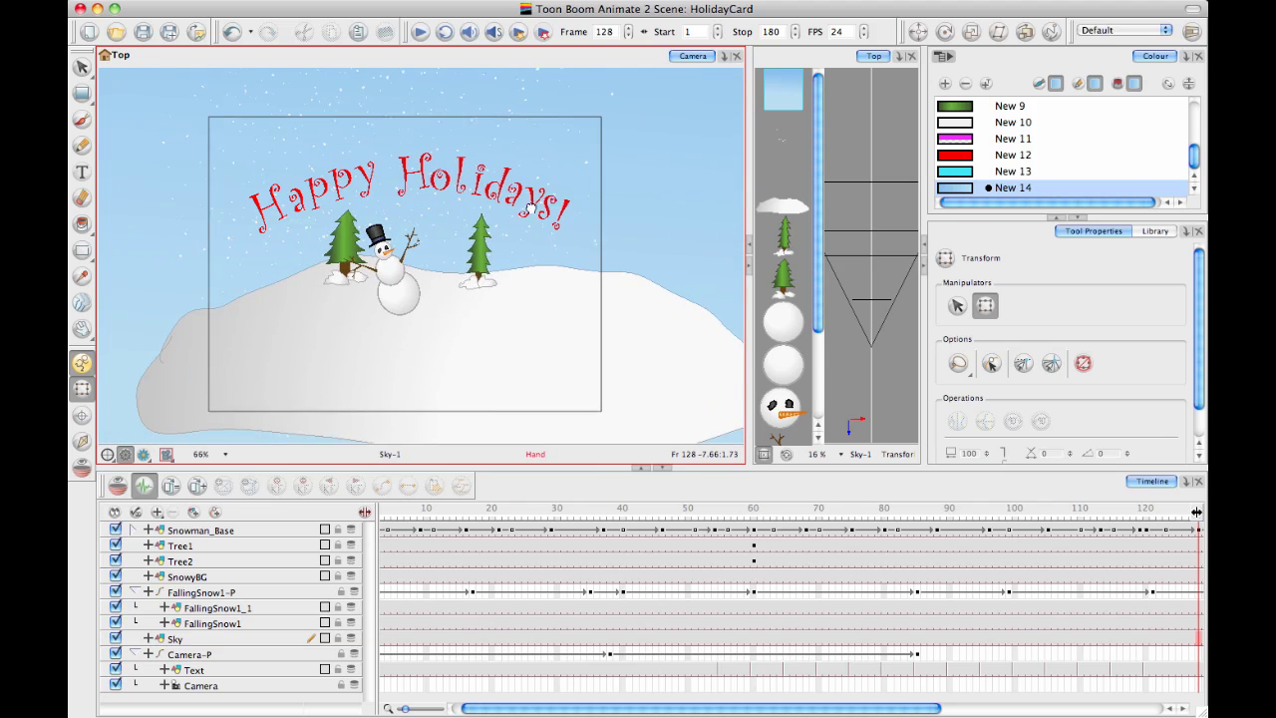